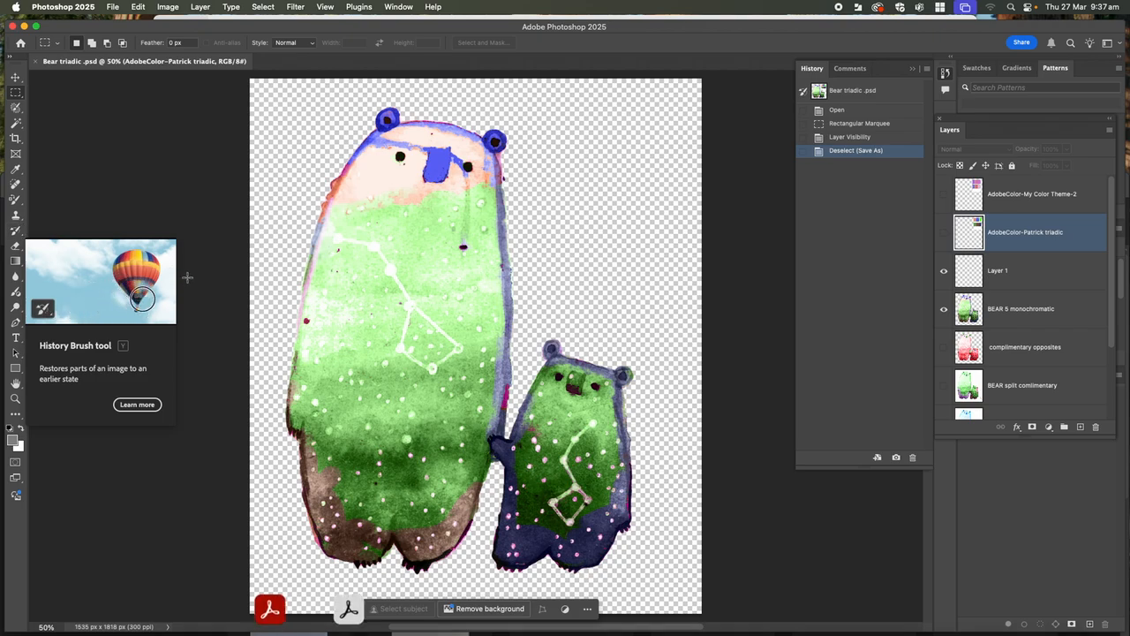
- Activate the Color Replacement Tool and show the AdobeColor-Patrick triadic palette layer
left_click(20, 232)
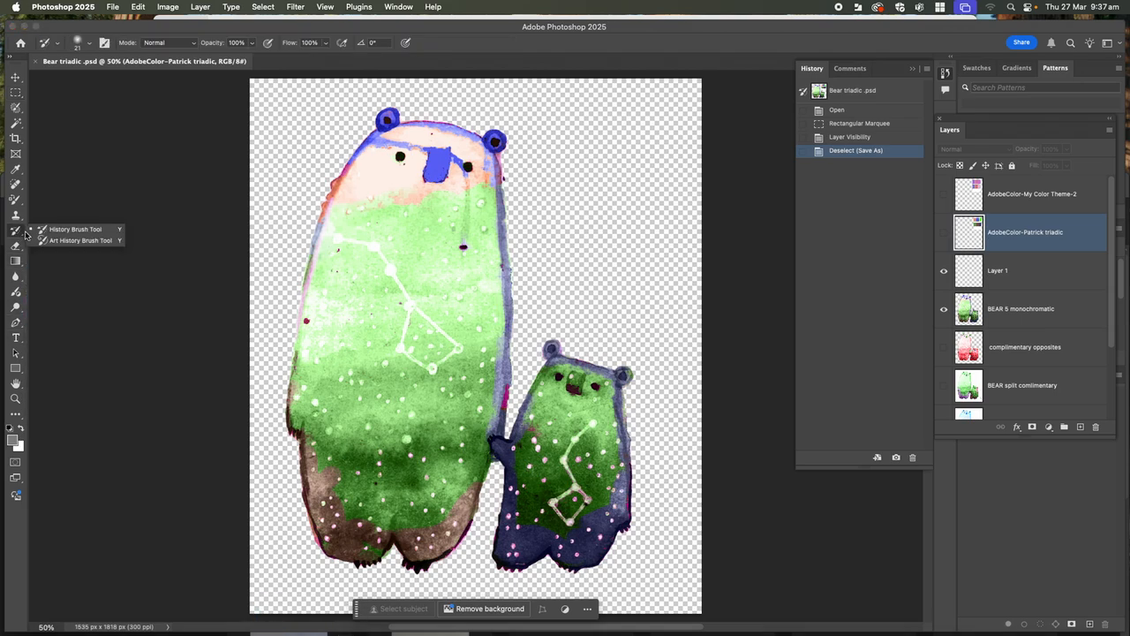
left_click(16, 200)
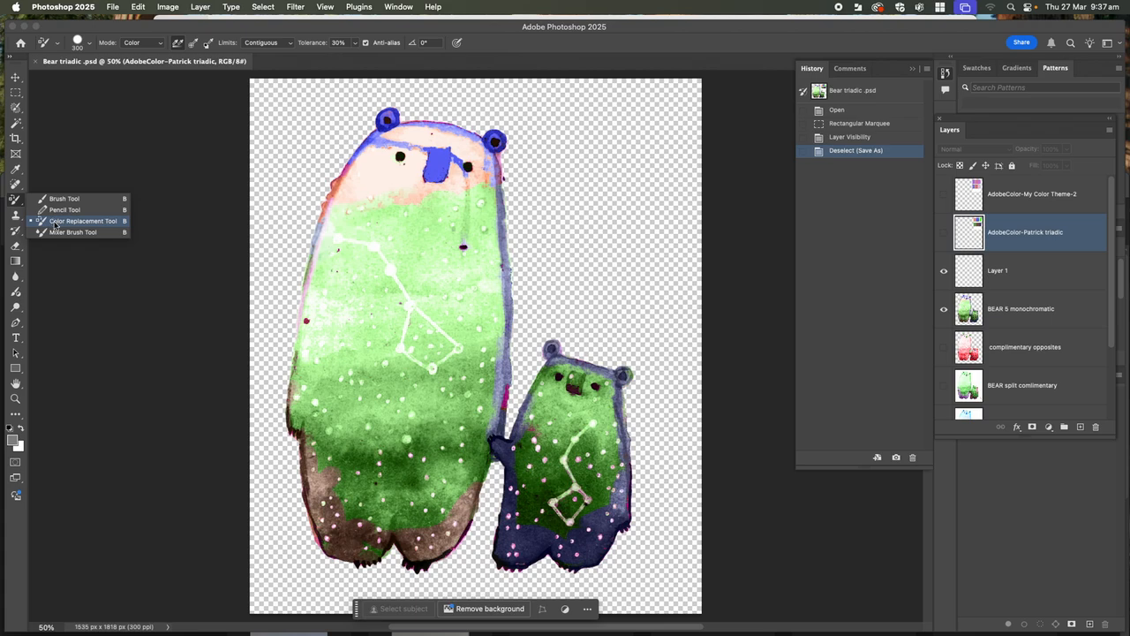
left_click(55, 222)
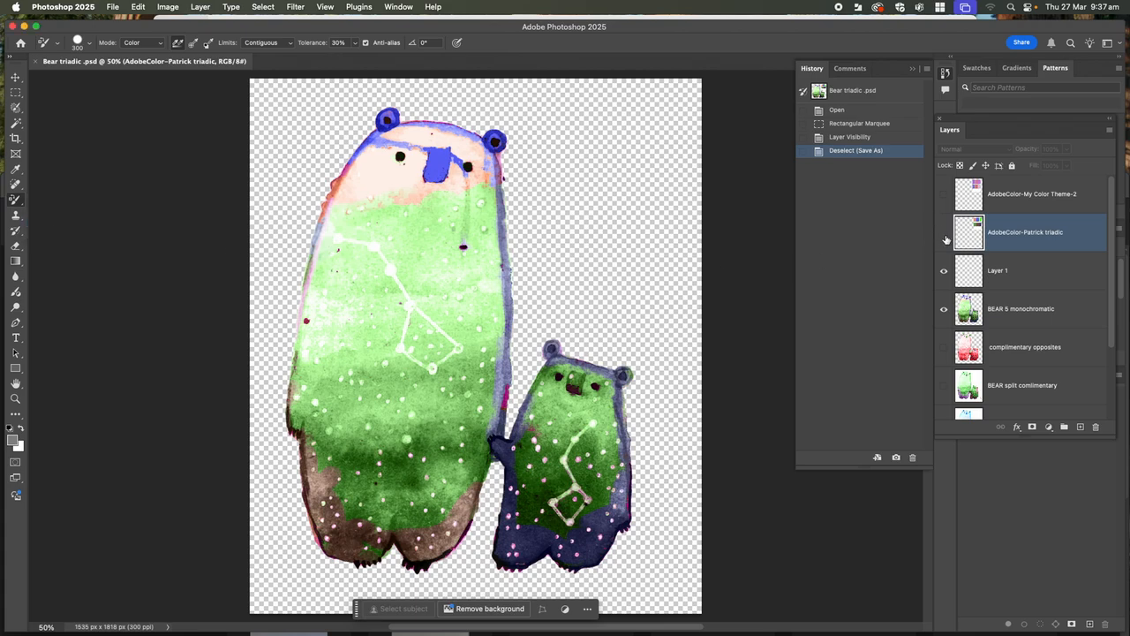
left_click(944, 233)
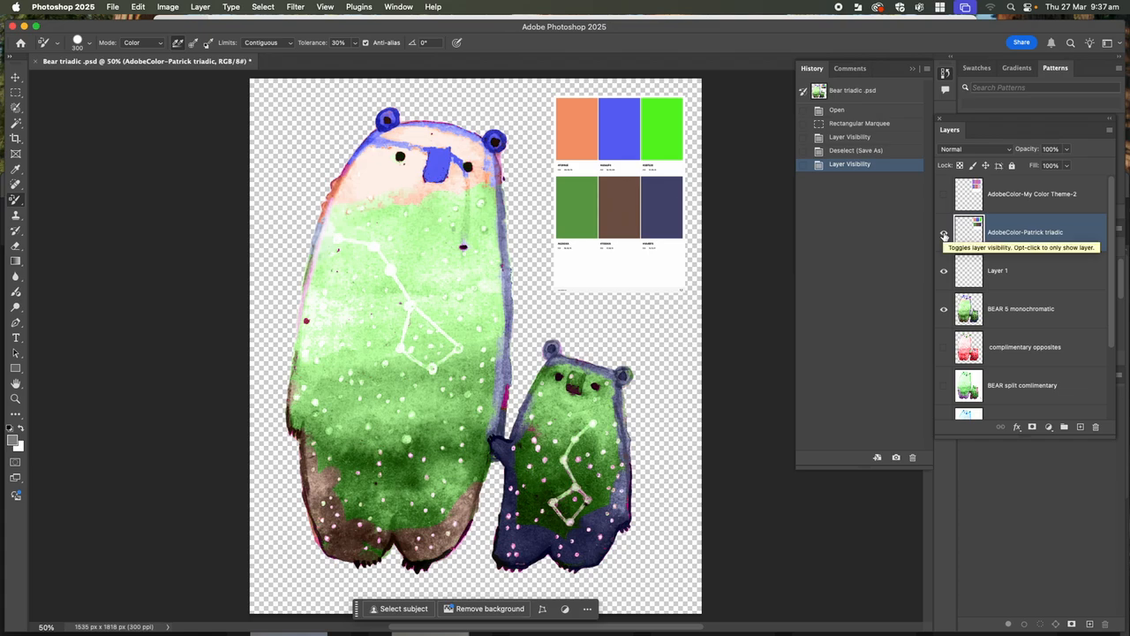
- Sample the palette's orange and recolour the large bear's face and upper body on the BEAR 5 monochromatic layer
left_click(15, 168)
left_click(580, 131)
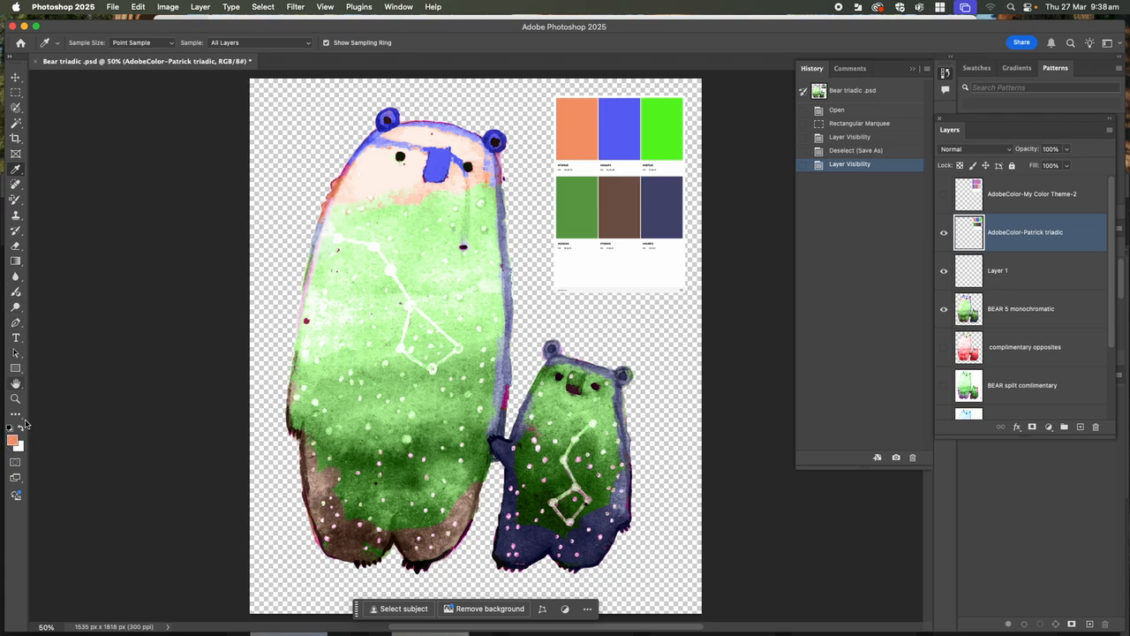
left_click(15, 200)
mouse_move(337, 270)
left_mouse_down()
mouse_move(345, 273)
mouse_move(353, 245)
left_mouse_up()
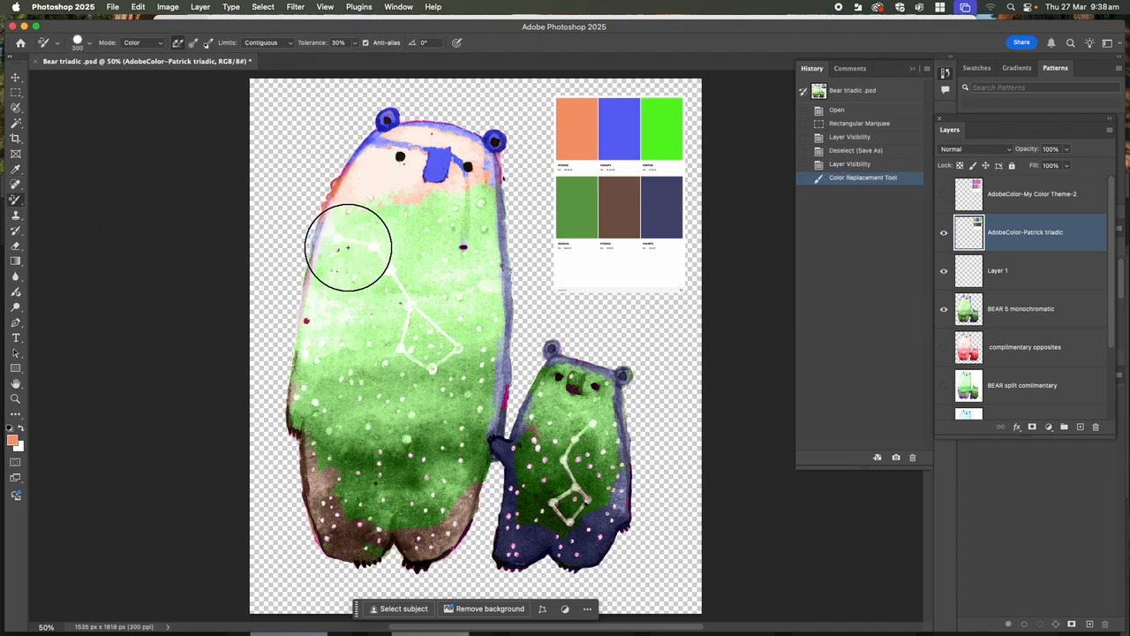
left_click(1029, 310)
mouse_move(345, 305)
left_mouse_down()
mouse_move(348, 237)
mouse_move(372, 204)
mouse_move(468, 206)
mouse_move(488, 184)
mouse_move(413, 161)
mouse_move(460, 244)
mouse_move(360, 324)
mouse_move(335, 314)
left_mouse_up()
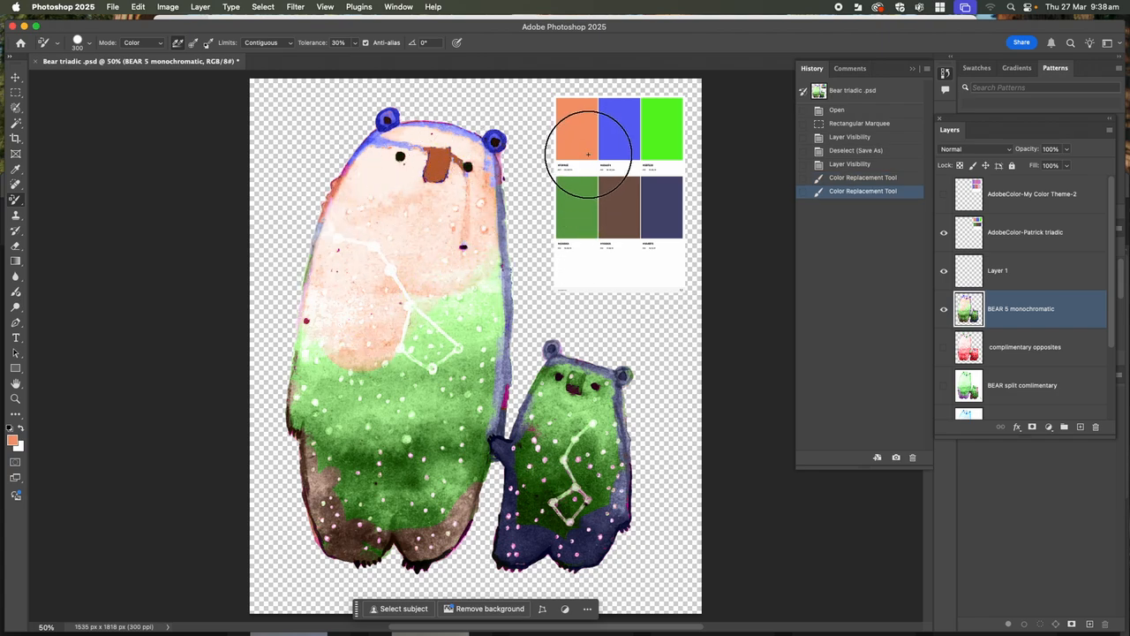
- Sample the palette's bright blue and recolour patches on the large bear's middle and leg and the small bear's foot
left_click(16, 169)
left_click(630, 145)
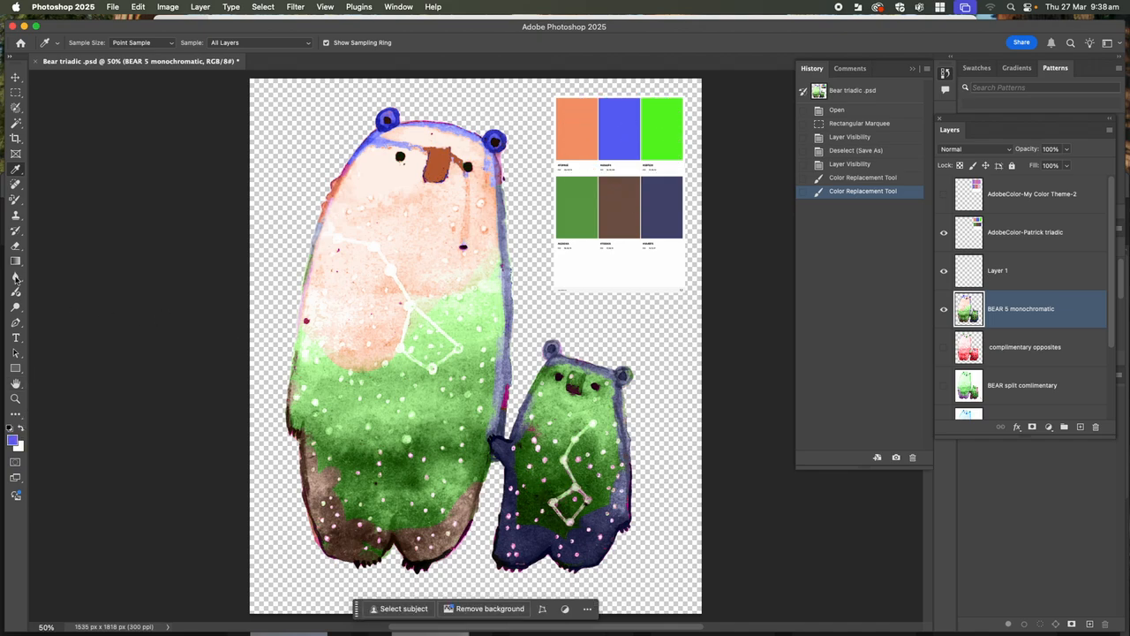
left_click(15, 199)
mouse_move(388, 318)
left_mouse_down()
mouse_move(419, 319)
mouse_move(400, 316)
mouse_move(469, 297)
mouse_move(491, 323)
mouse_move(479, 411)
mouse_move(465, 402)
mouse_move(498, 282)
left_mouse_up()
mouse_move(442, 407)
left_mouse_down()
mouse_move(401, 389)
mouse_move(408, 381)
mouse_move(488, 425)
left_mouse_up()
mouse_move(468, 494)
left_mouse_down()
mouse_move(443, 533)
mouse_move(532, 534)
left_mouse_up()
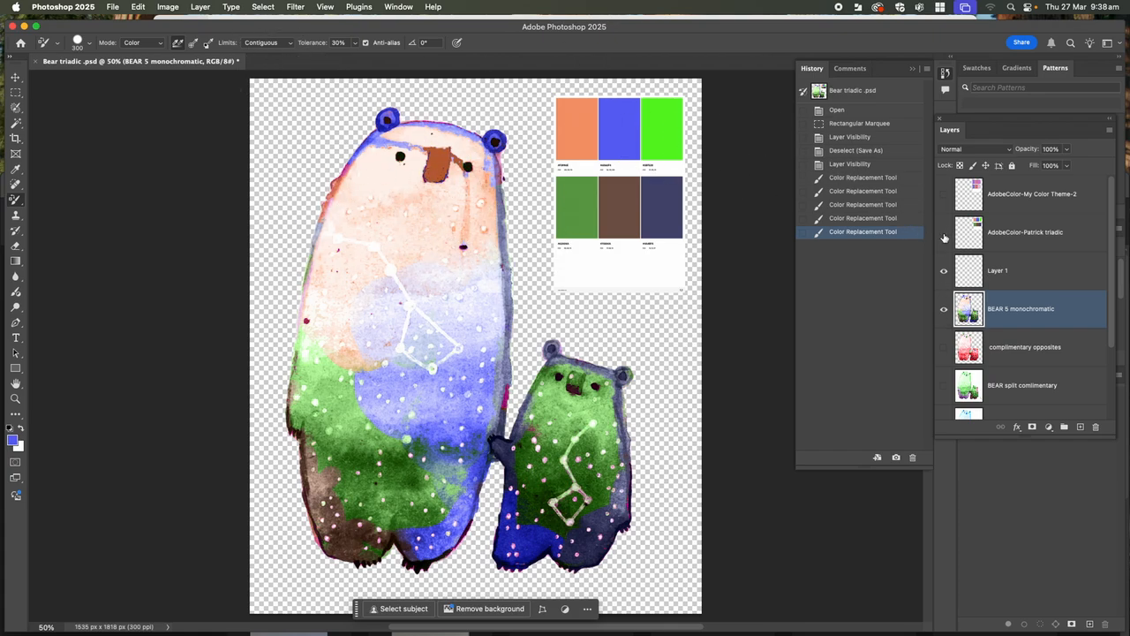
- Hide the AdobeColor-Patrick triadic layer and save over Bear triadic .psd in Documents with Maximize Compatibility on
left_click(944, 235)
left_click(114, 7)
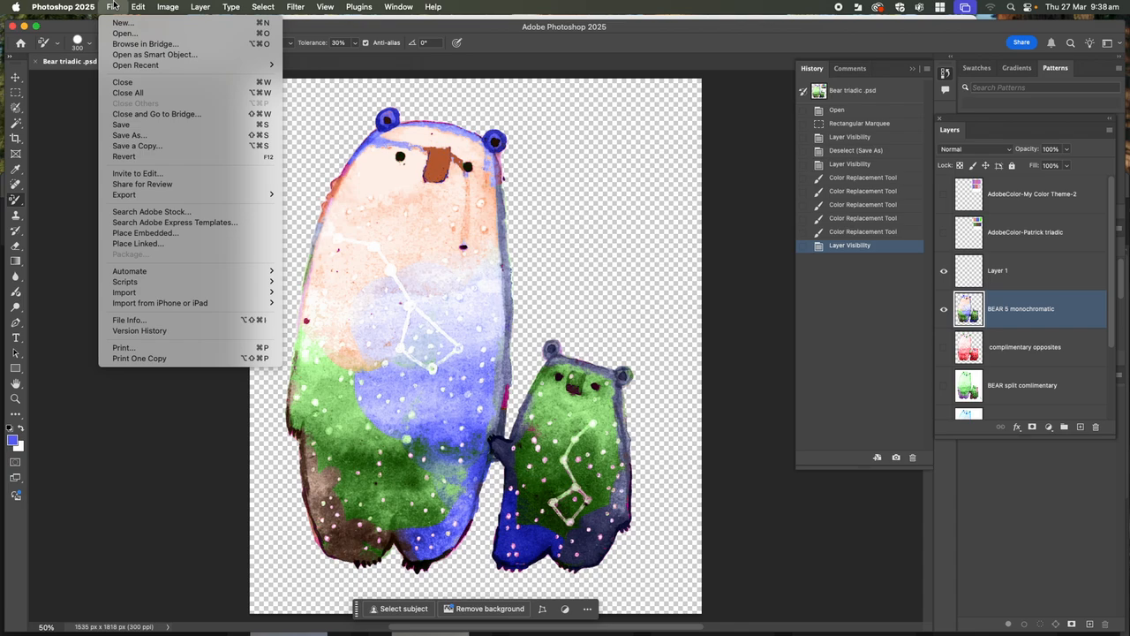
left_click(135, 138)
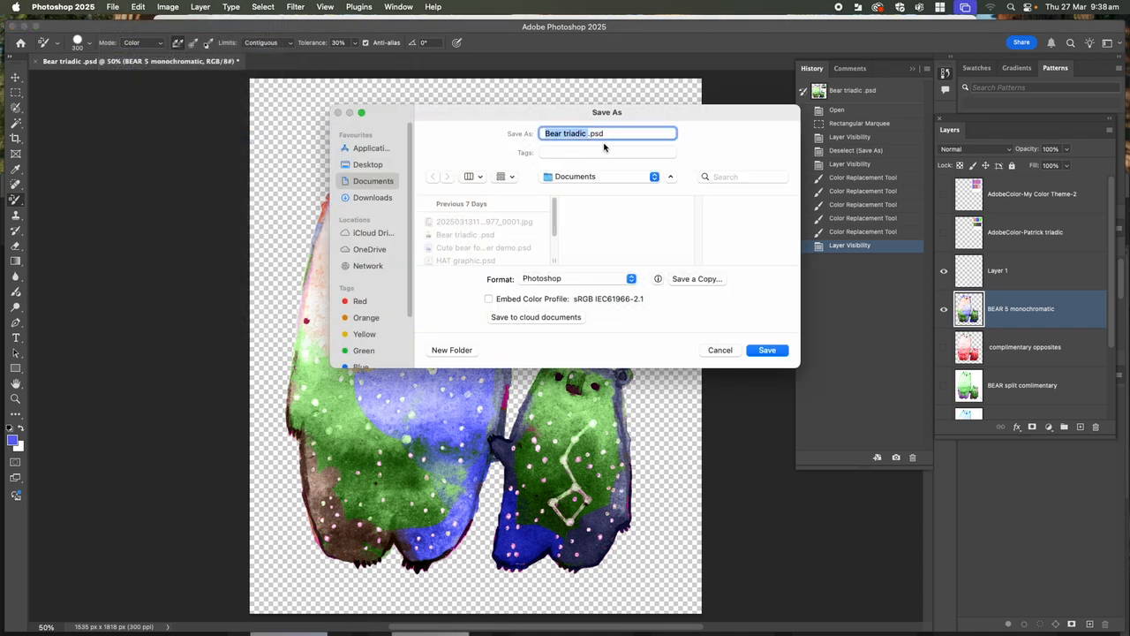
left_click(767, 351)
left_click(599, 296)
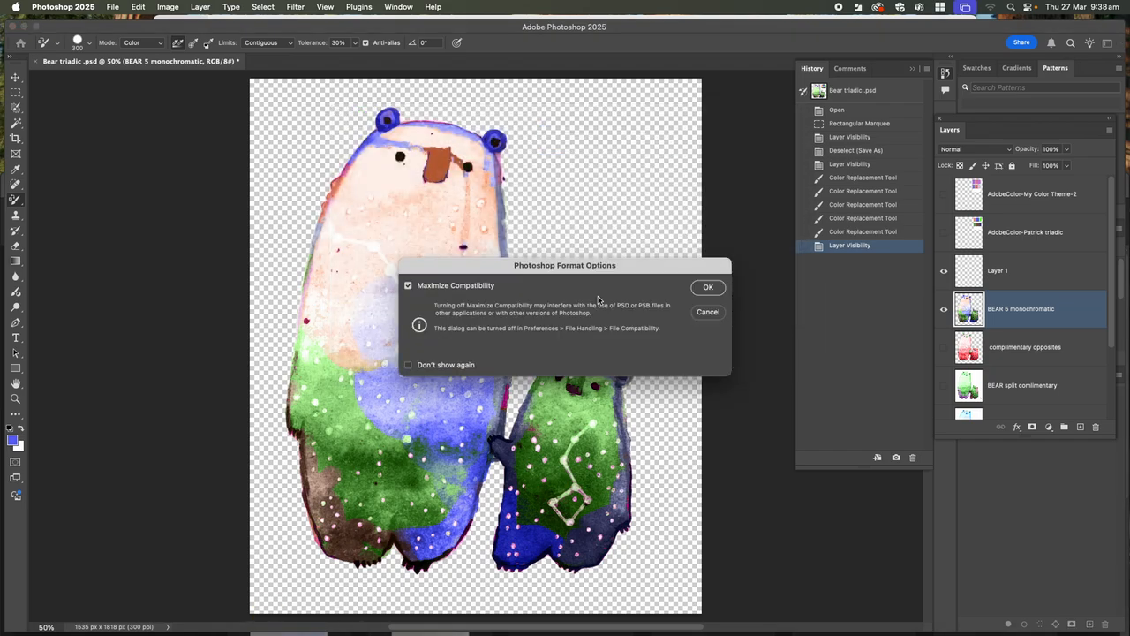
left_click(706, 288)
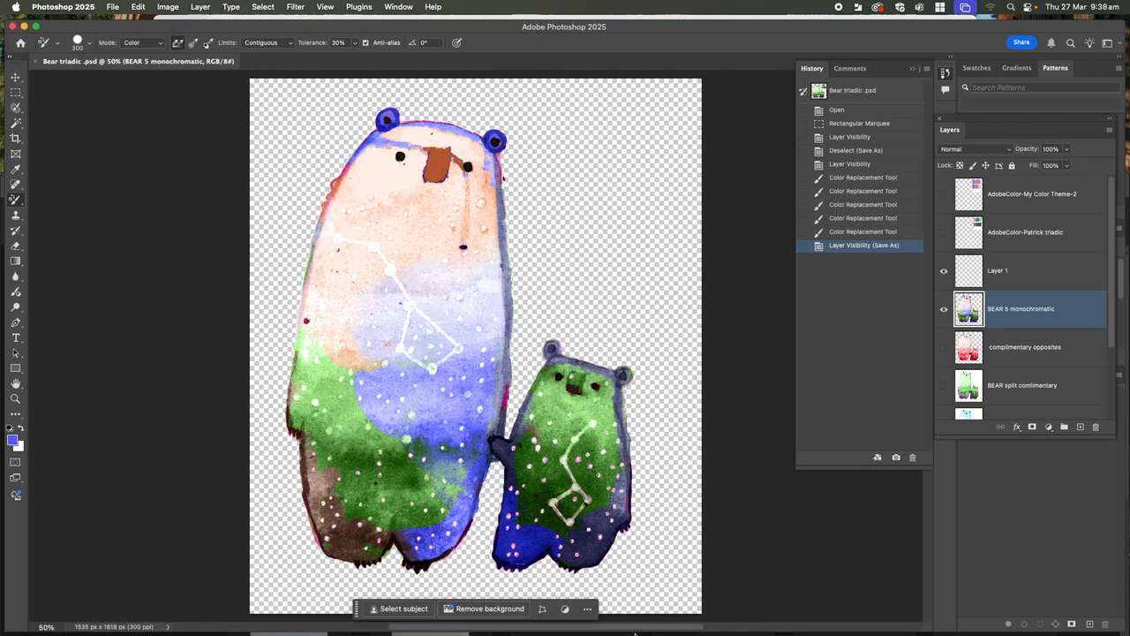
- Compare the complimentary opposites layer with BEAR 5 monochromatic by showing each alone, ending with BEAR 5 monochromatic shown
left_click(944, 309)
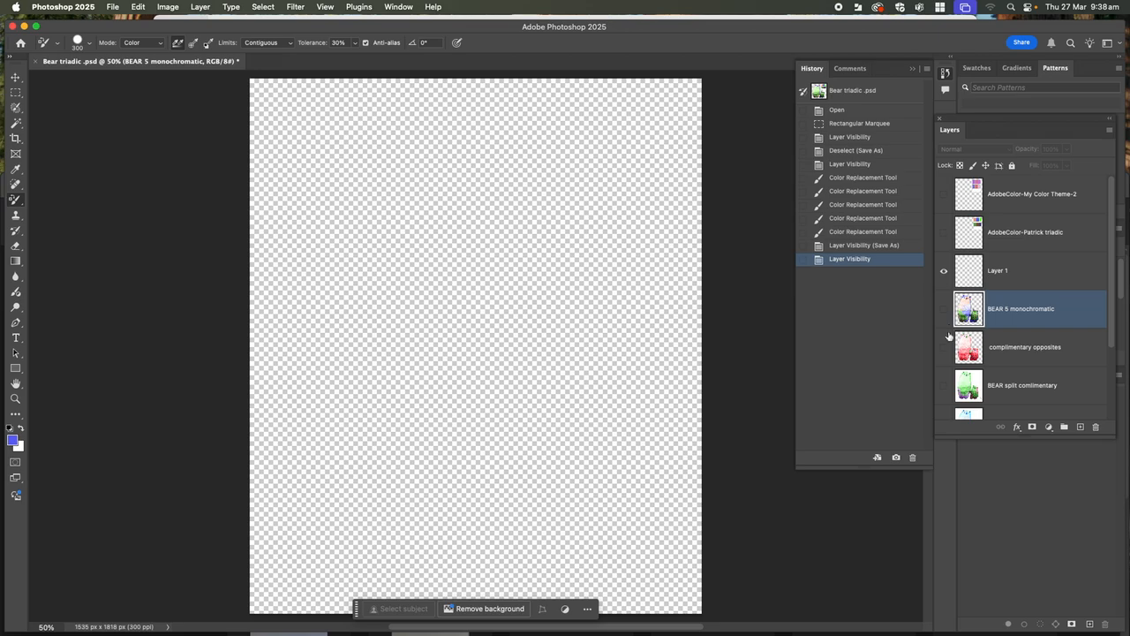
left_click(945, 347)
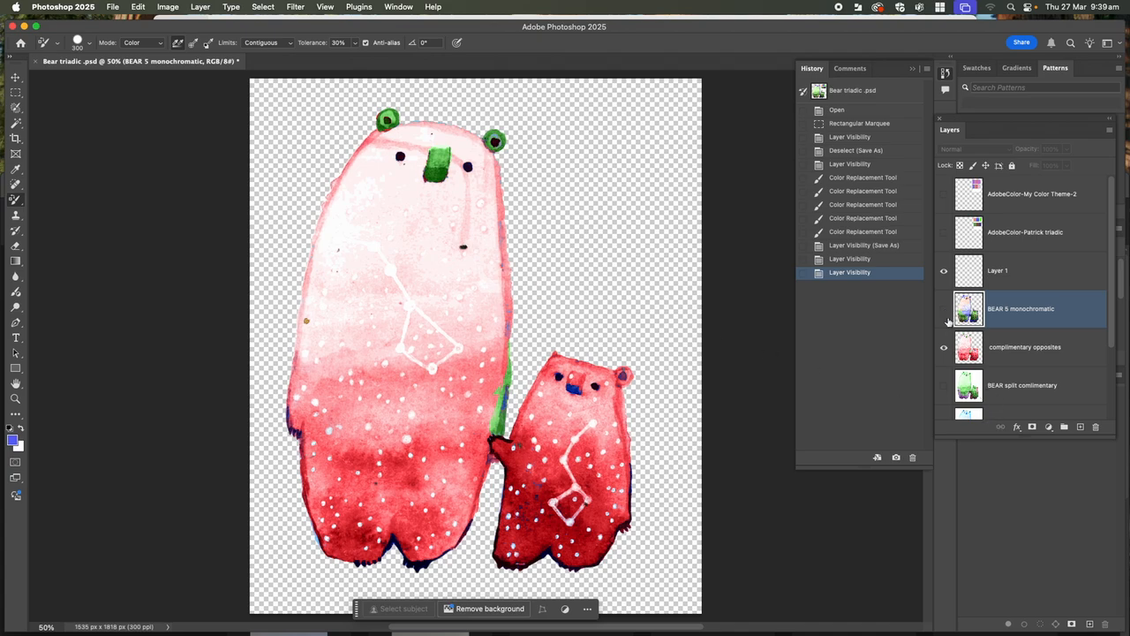
left_click(944, 347)
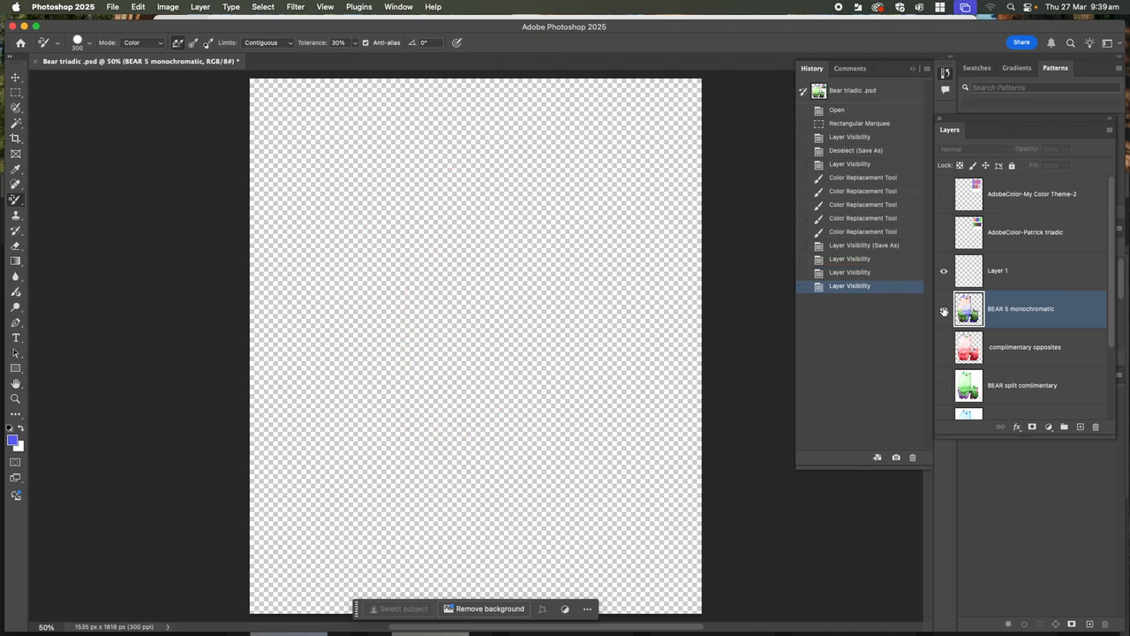
left_click(944, 311)
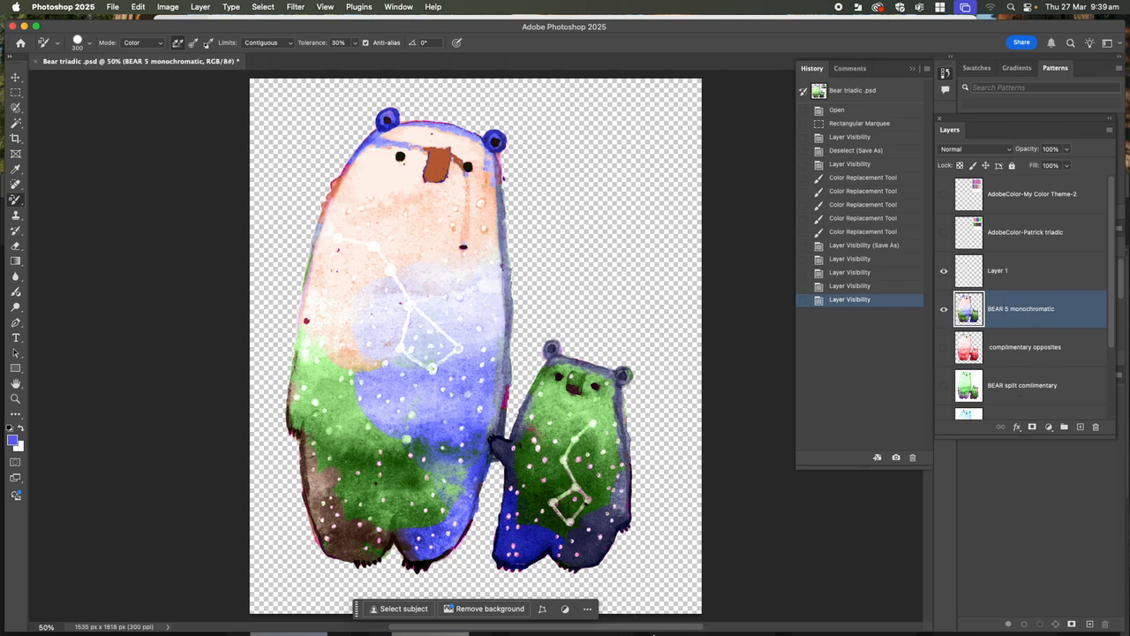
- Switch to Adobe Illustrator 2025 and start a new document from the Print presets
mouse_move(641, 628)
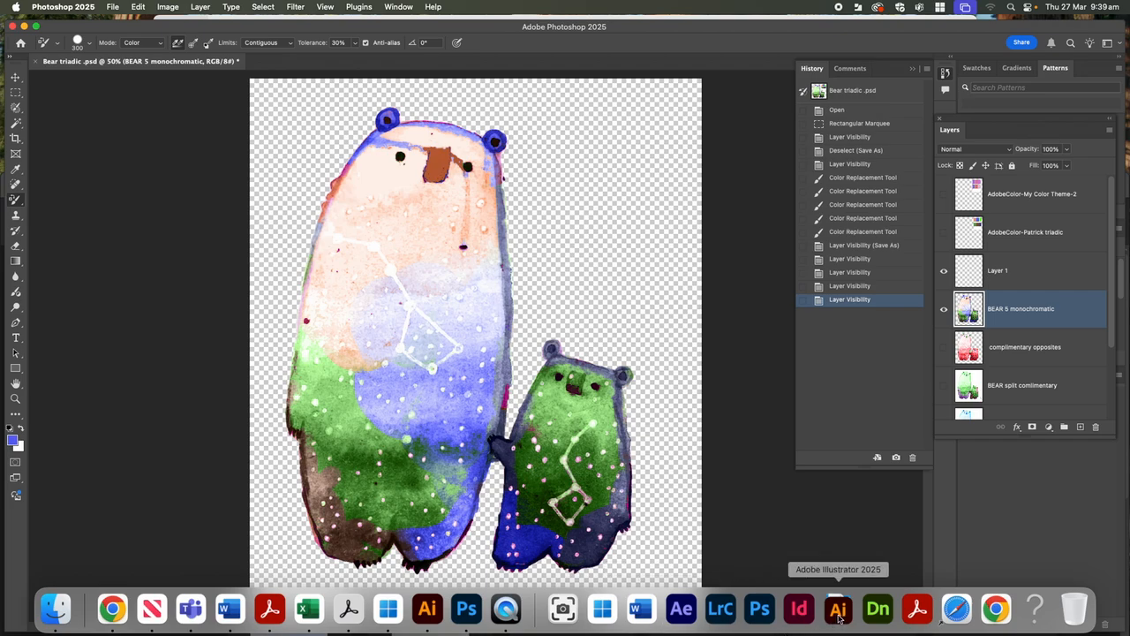
left_click(839, 618)
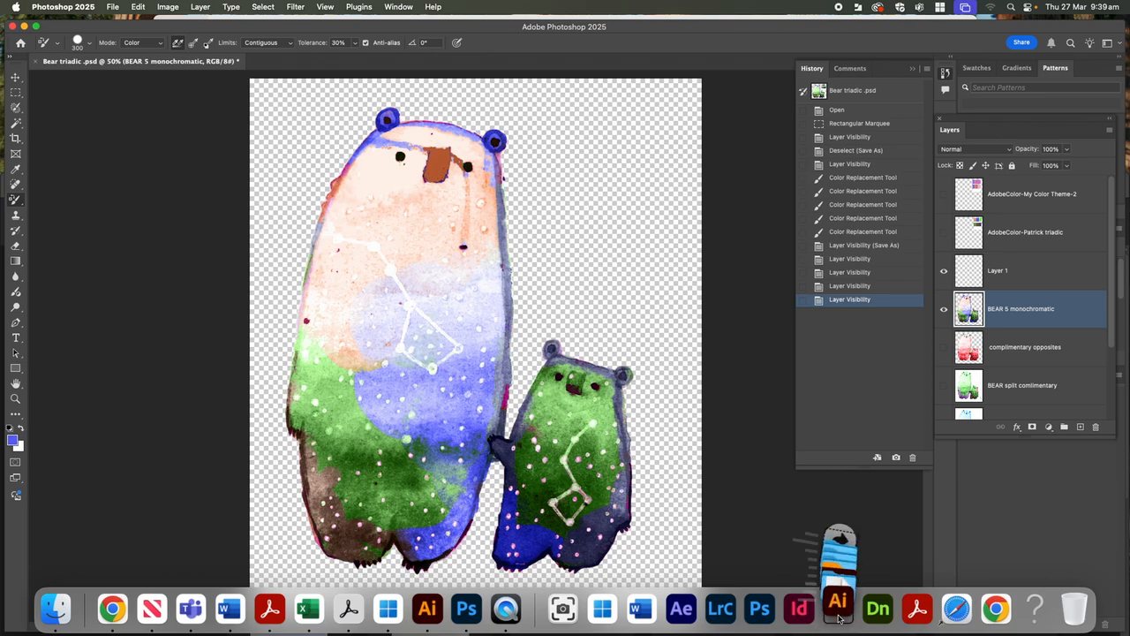
left_click(843, 617)
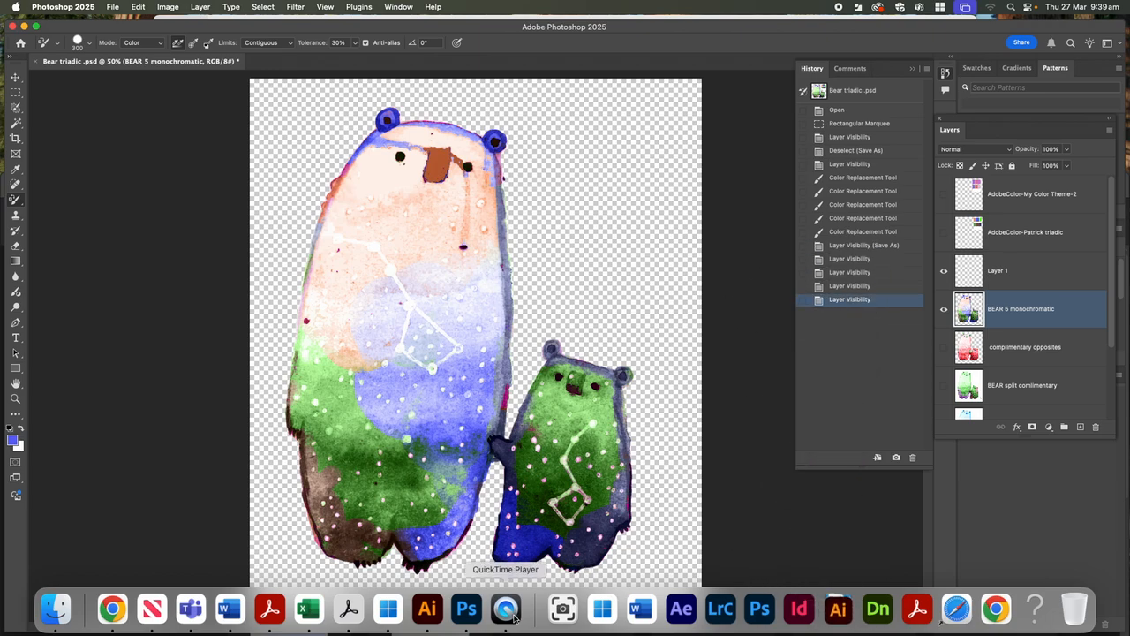
left_click(439, 618)
left_click_drag(391, 181, 412, 27)
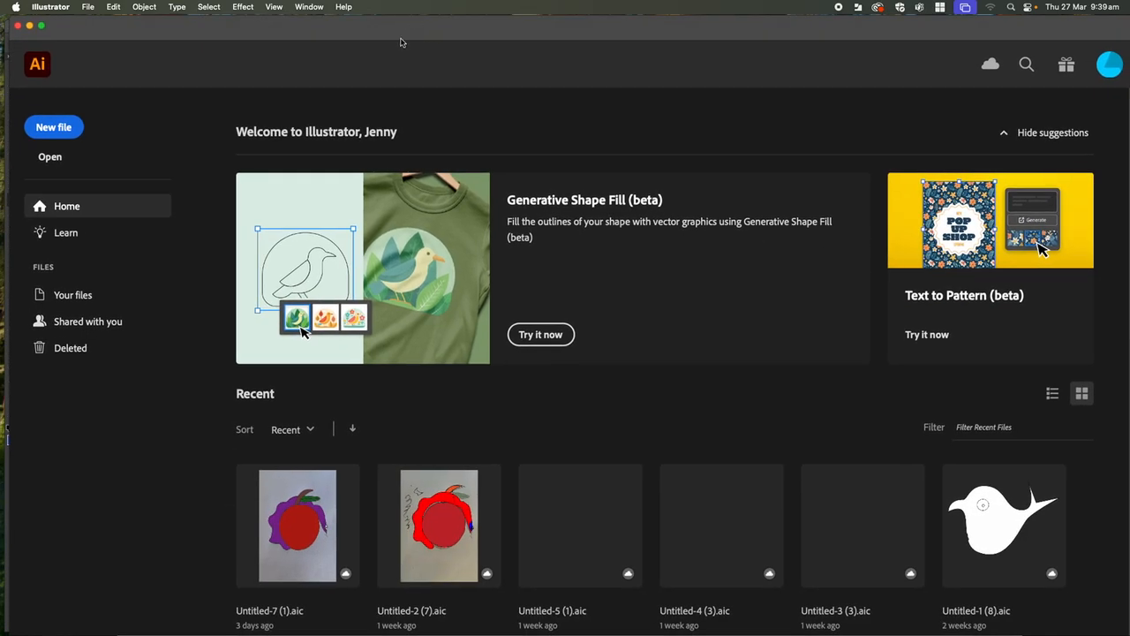
left_click(87, 7)
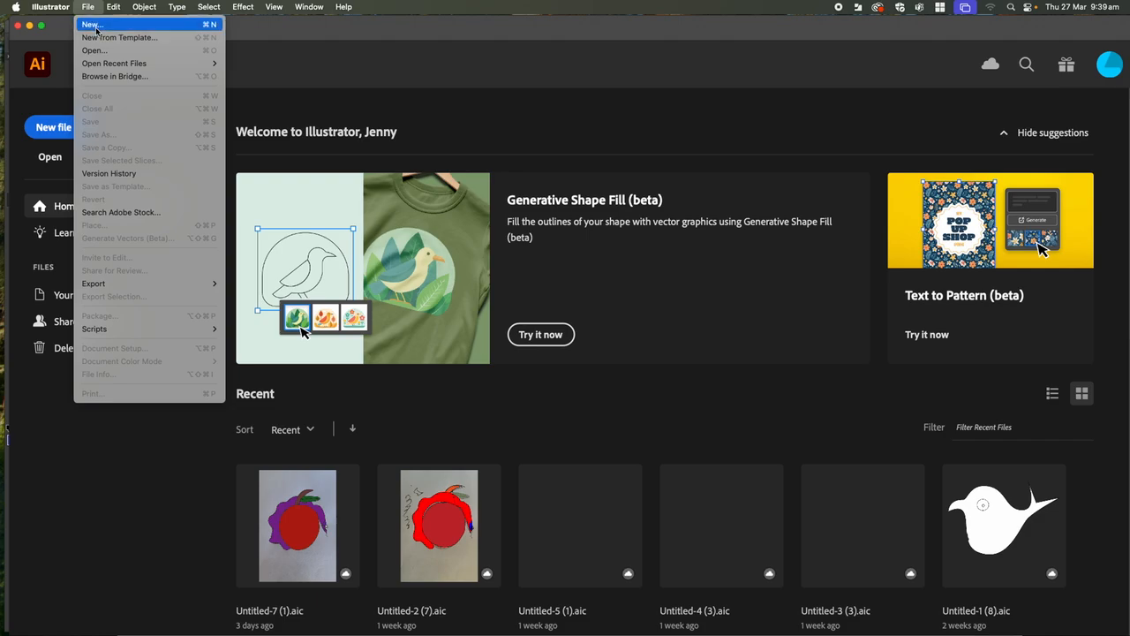
left_click(97, 29)
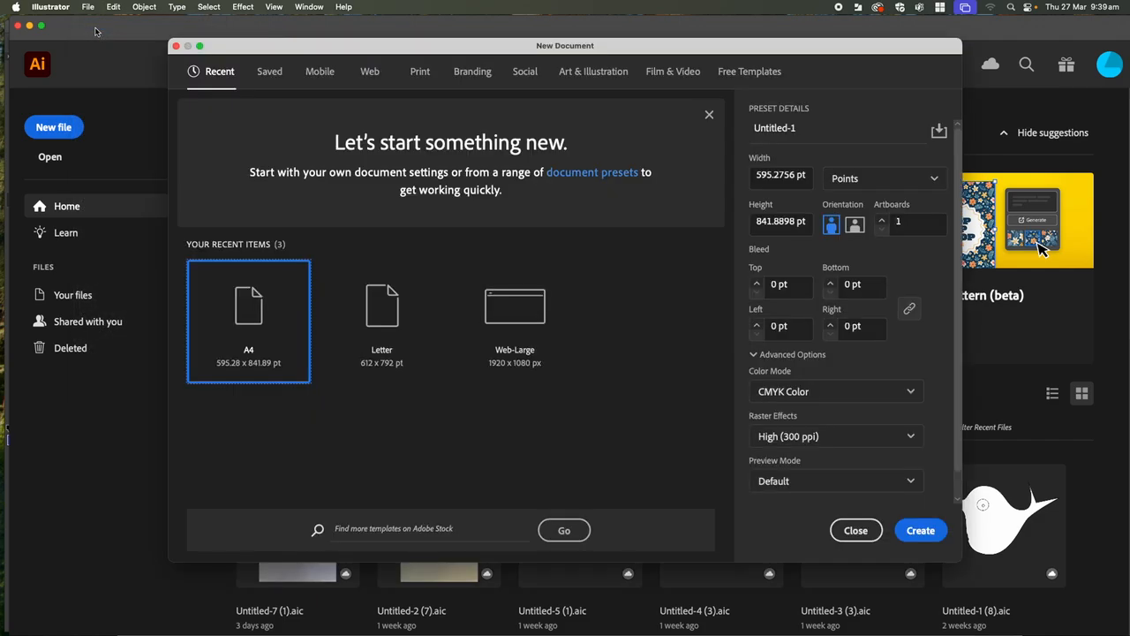
left_click(421, 74)
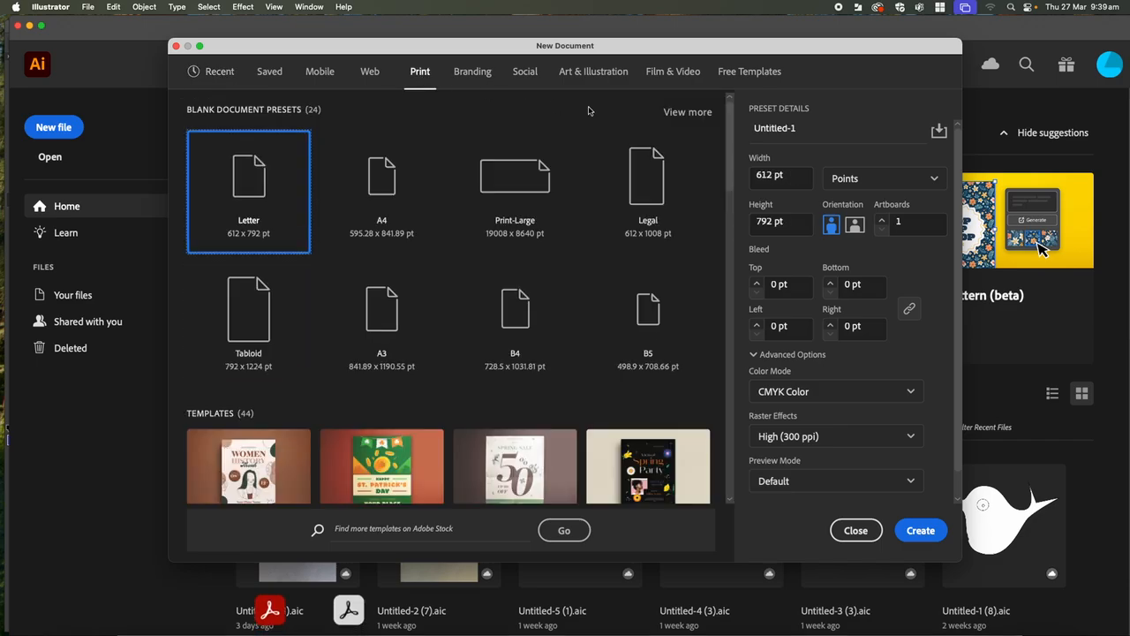
- Set the Letter preset to landscape orientation, millimetre units and RGB Color mode
left_click(855, 225)
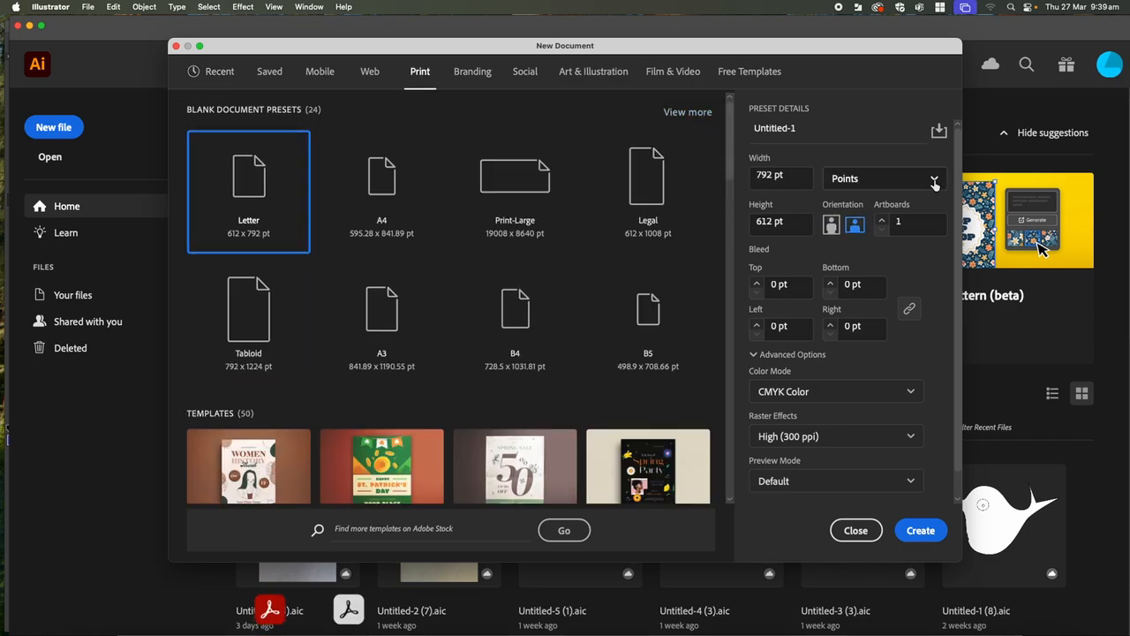
left_click(933, 179)
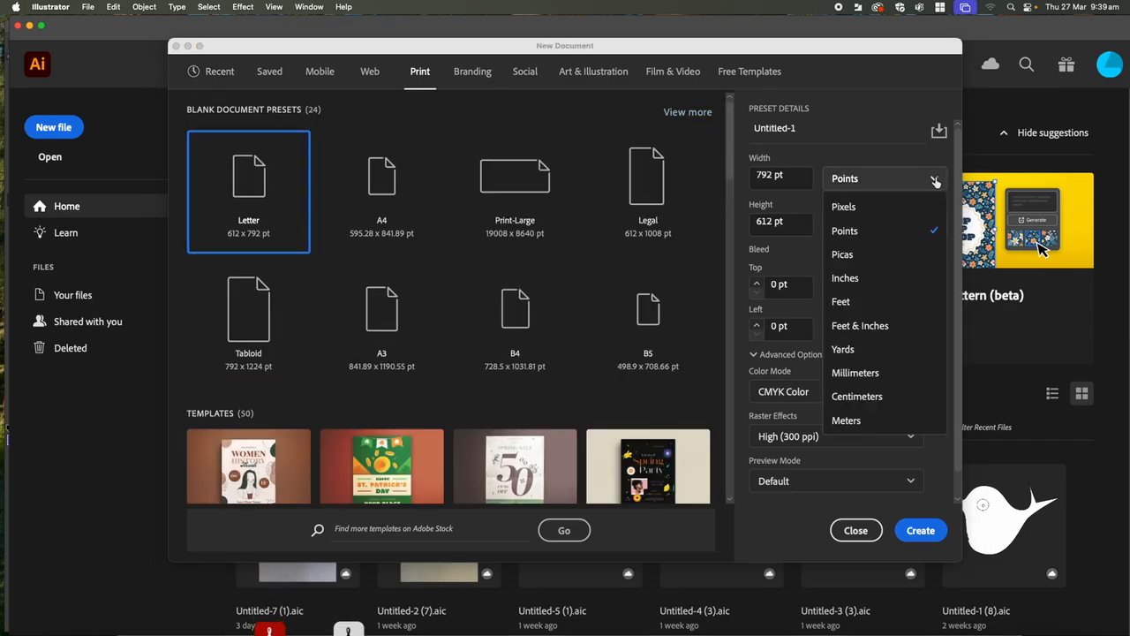
left_click(869, 372)
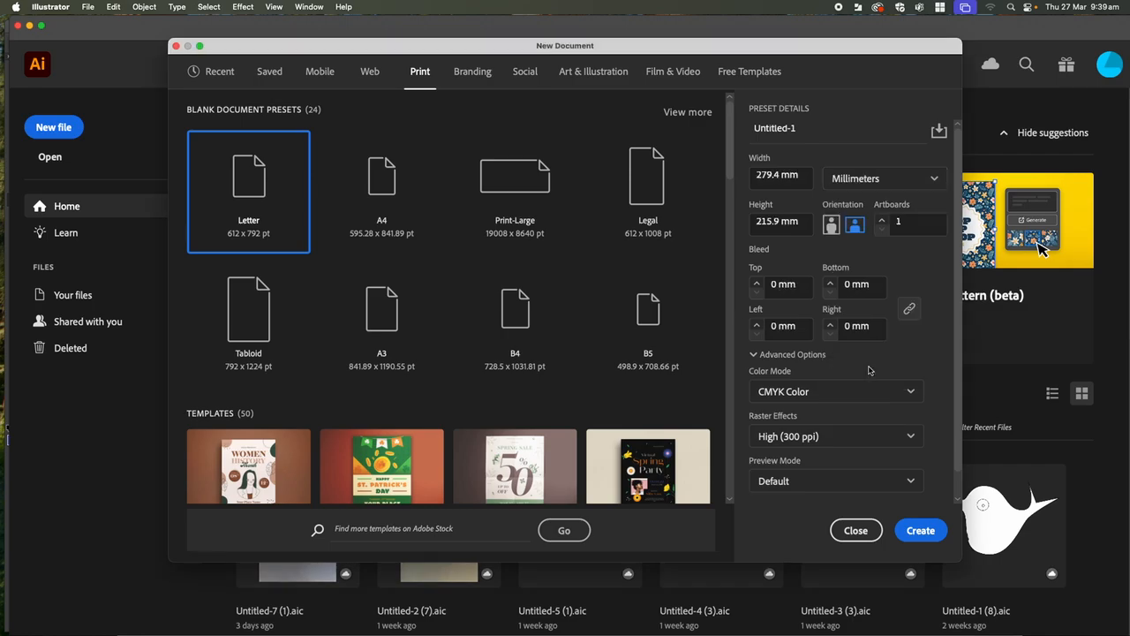
left_click(911, 393)
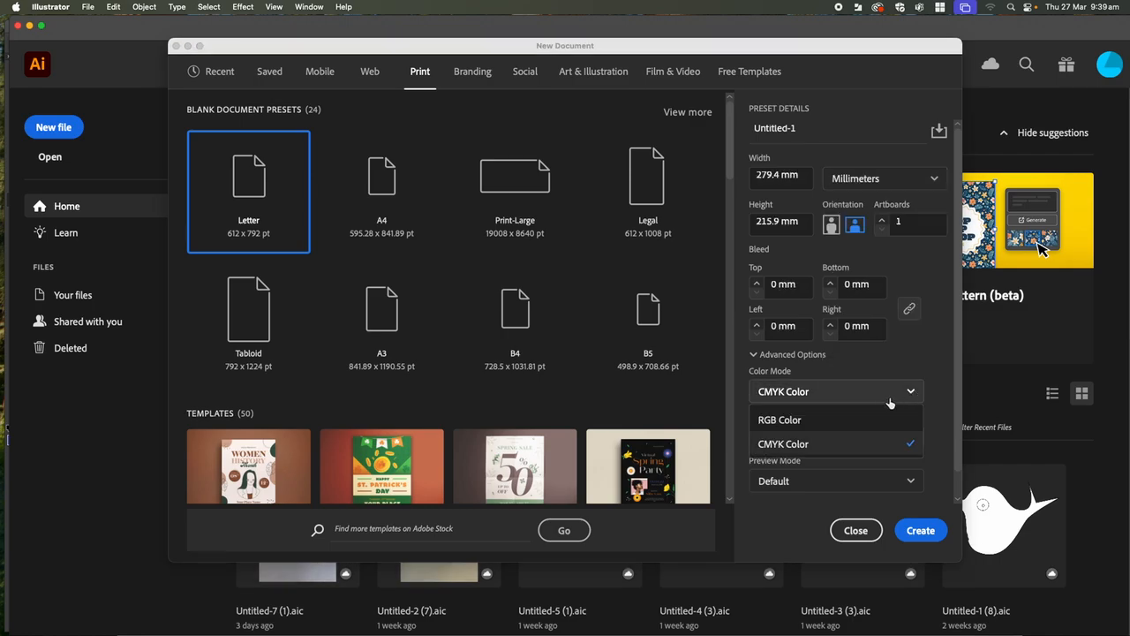
left_click(776, 421)
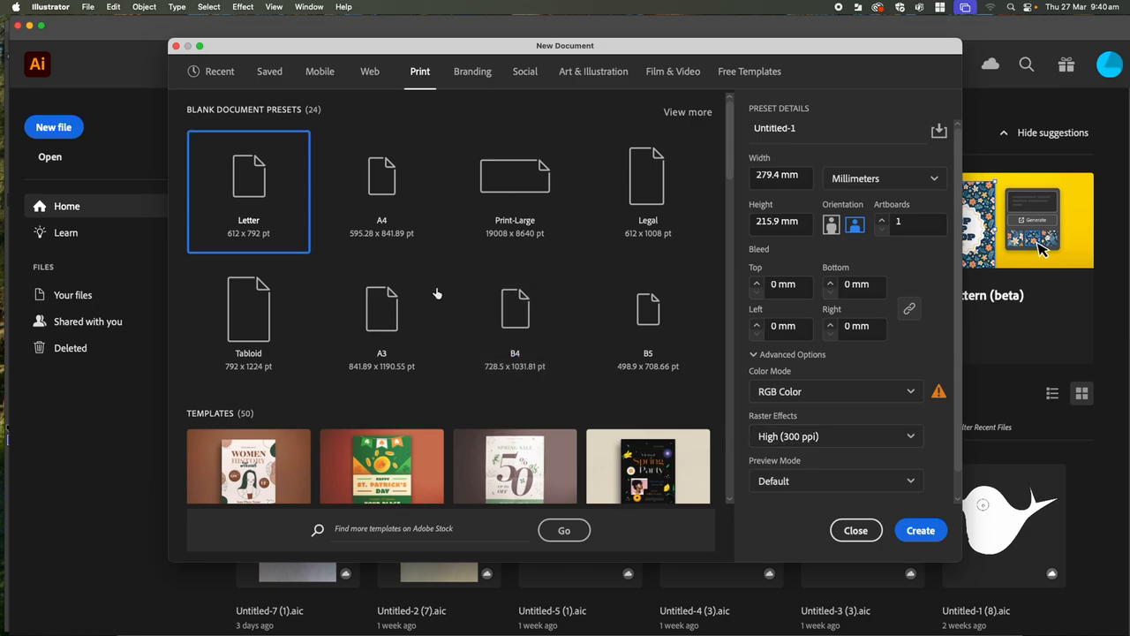
- Create an A3 landscape document in millimetres with RGB Color mode
left_click(390, 319)
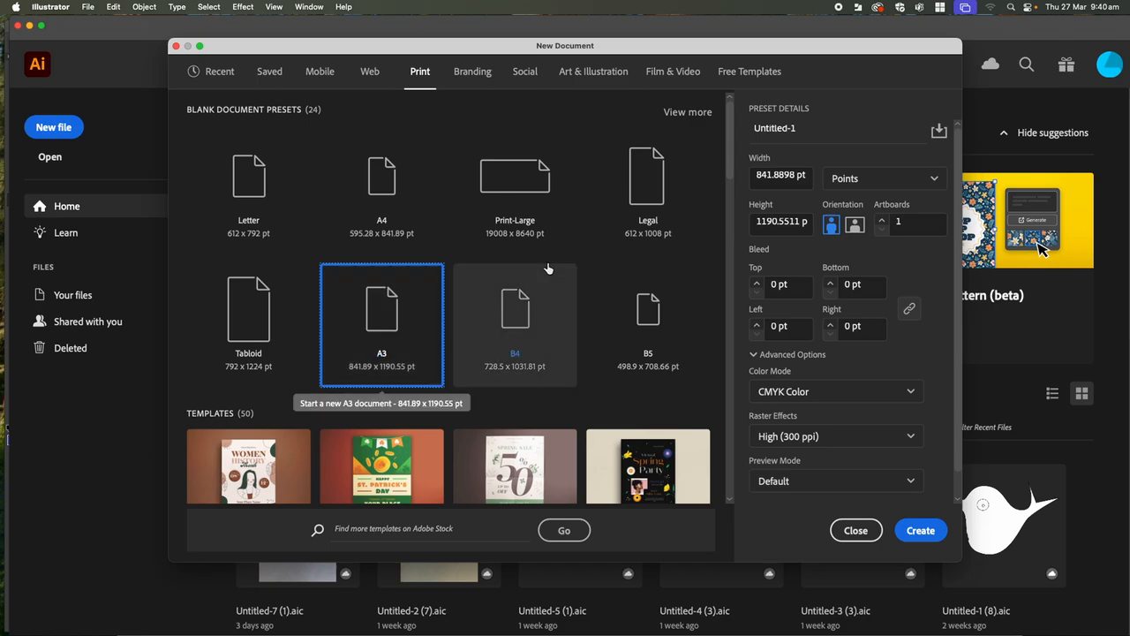
left_click(855, 226)
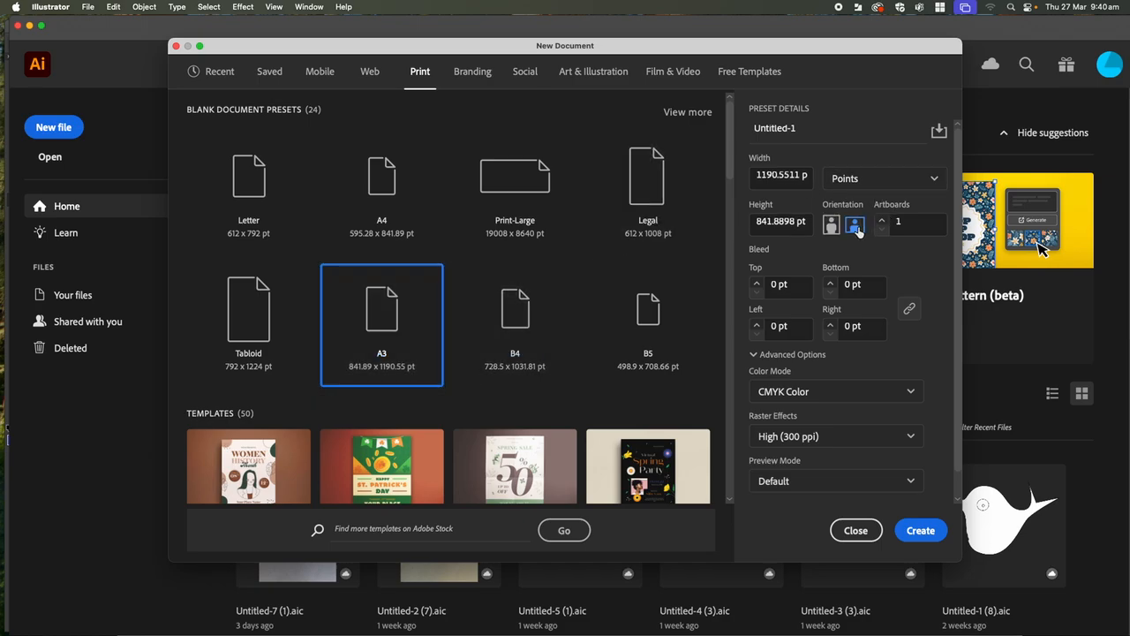
left_click(874, 178)
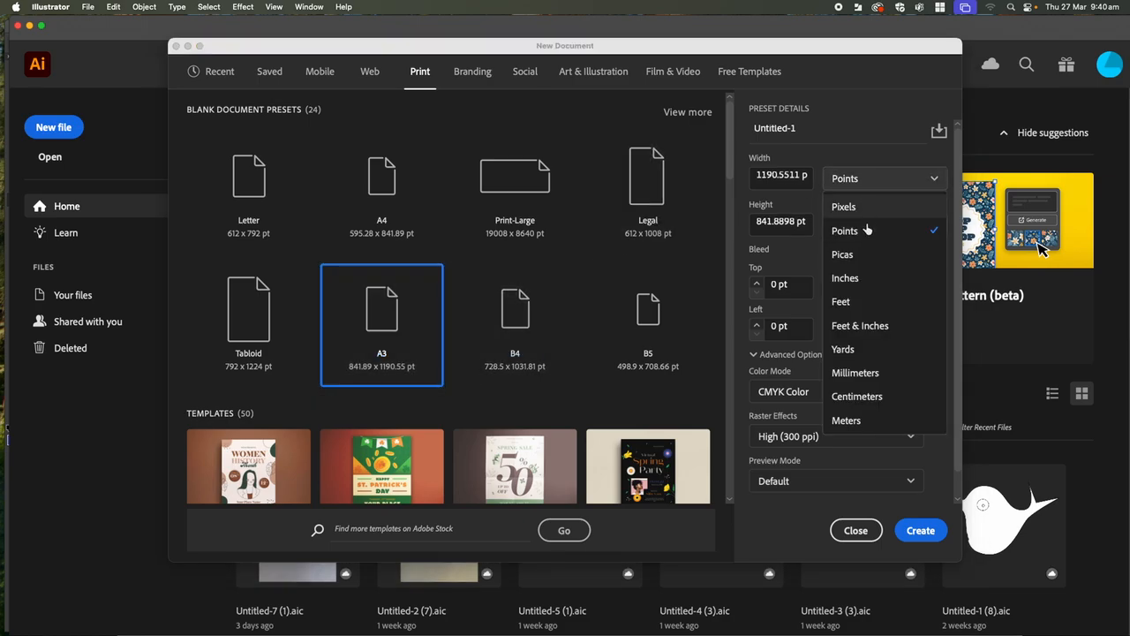
left_click(873, 374)
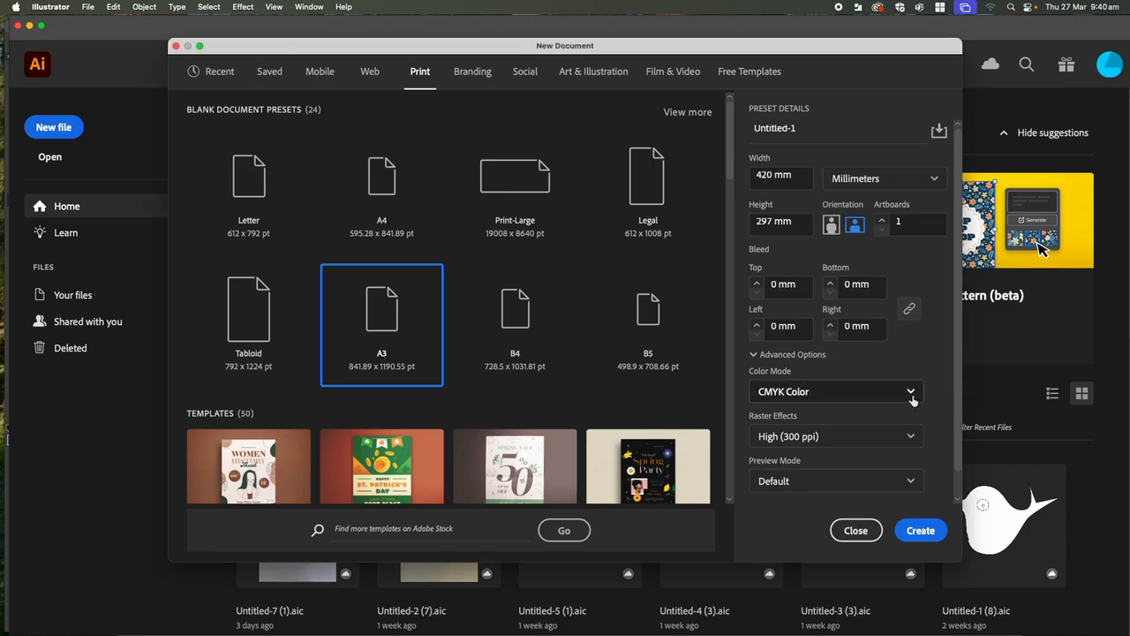
left_click(874, 391)
left_click(815, 424)
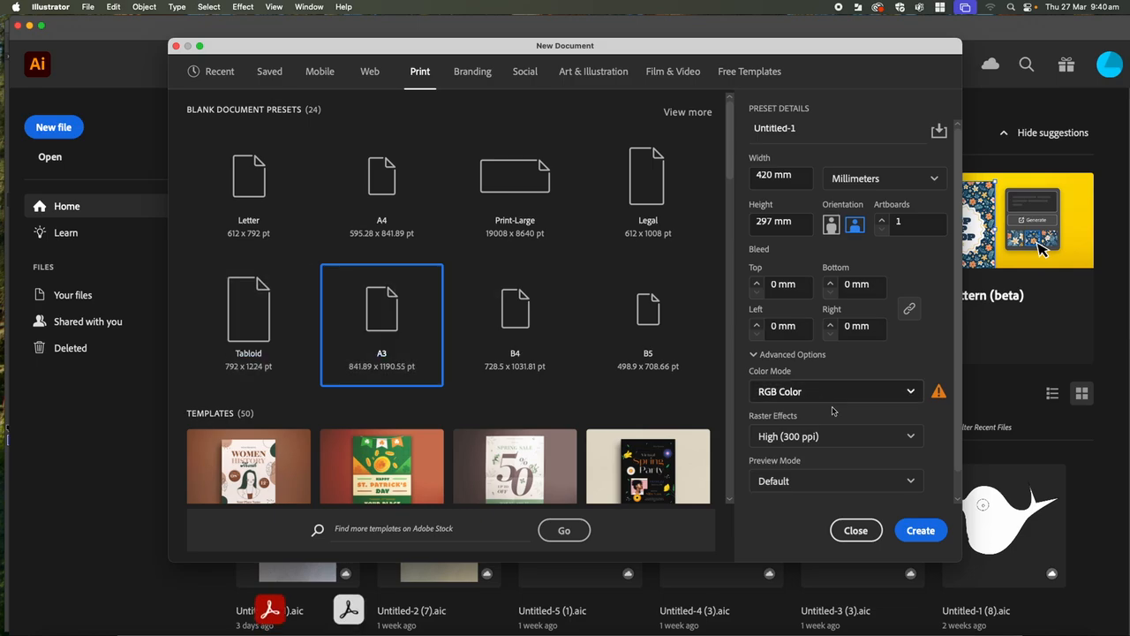
left_click(921, 531)
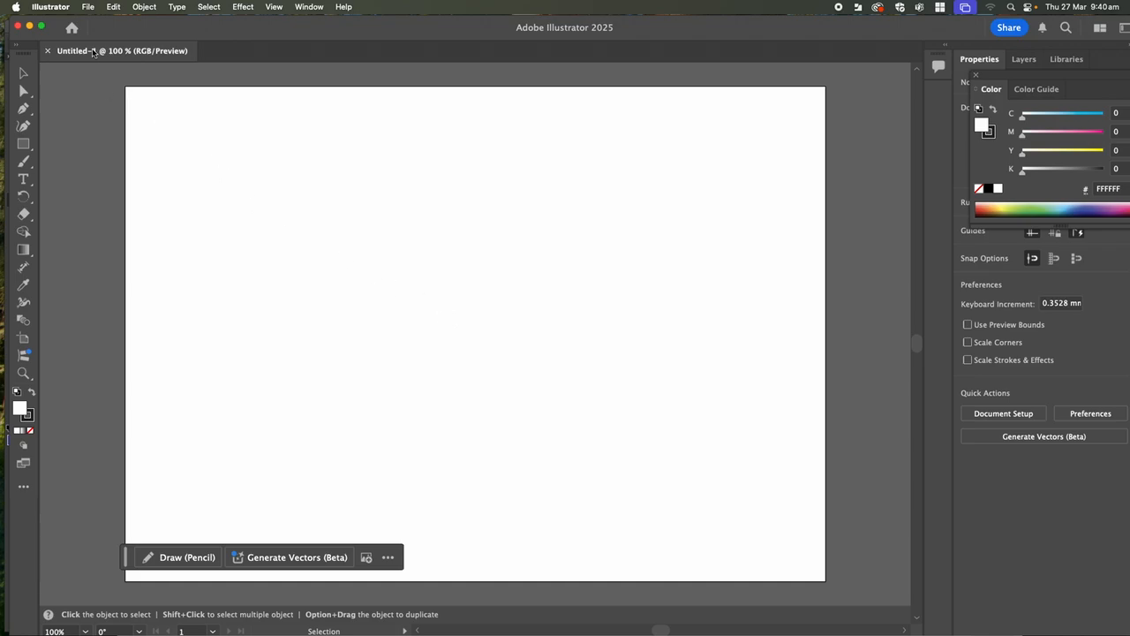
- Place Bear triadic .psd as a linked image, scale it down proportionally and move it near the artboard's upper-left corner
left_click(88, 8)
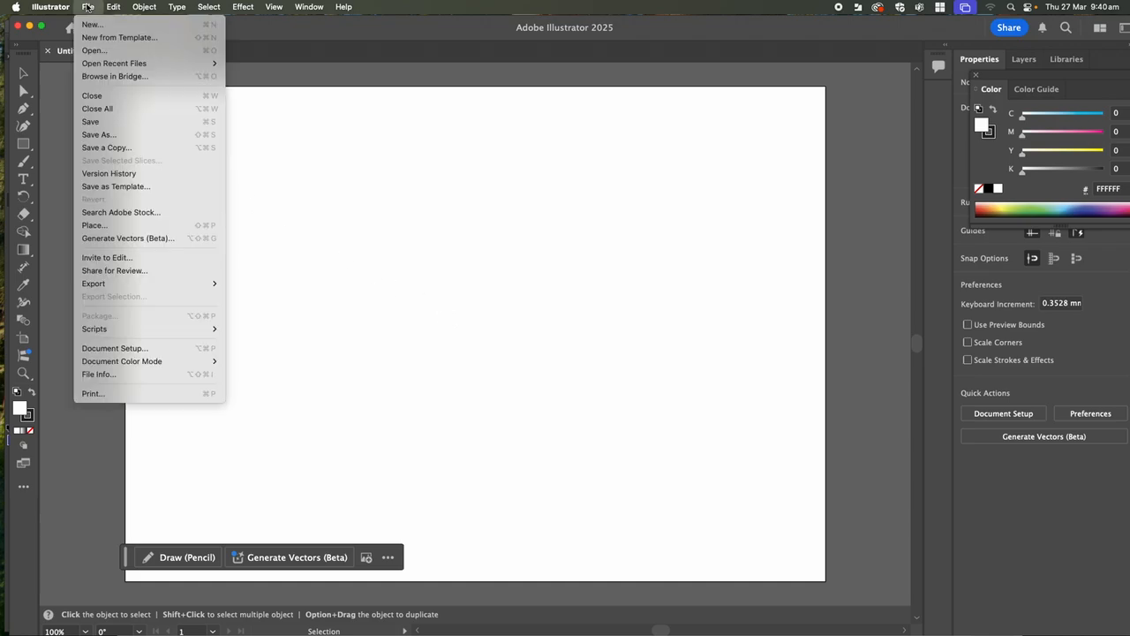
left_click(115, 225)
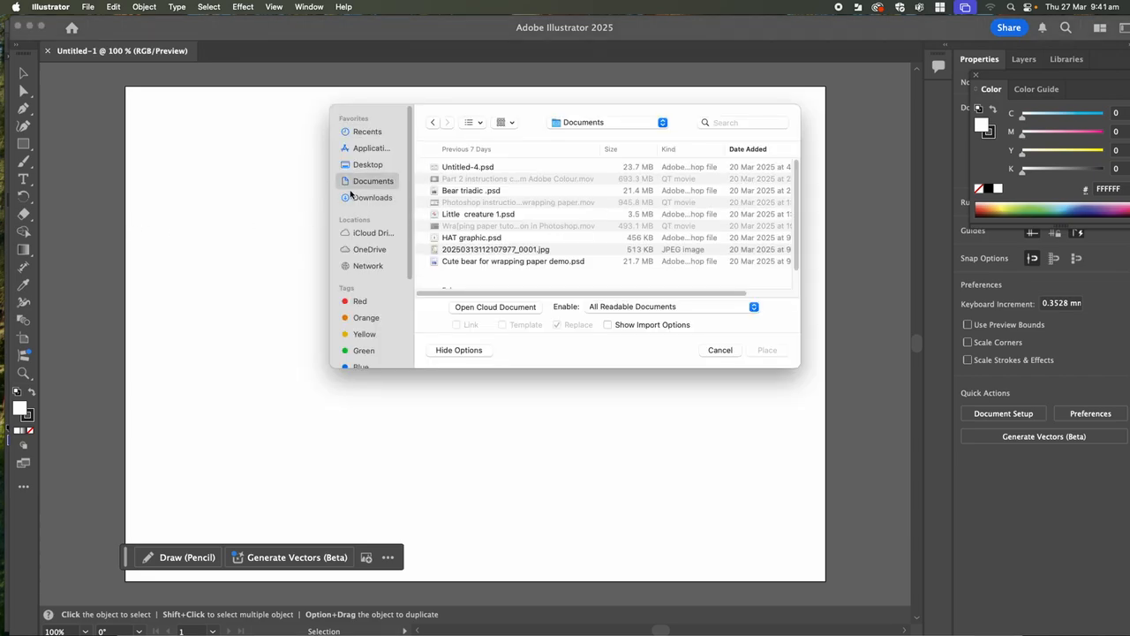
left_click(444, 192)
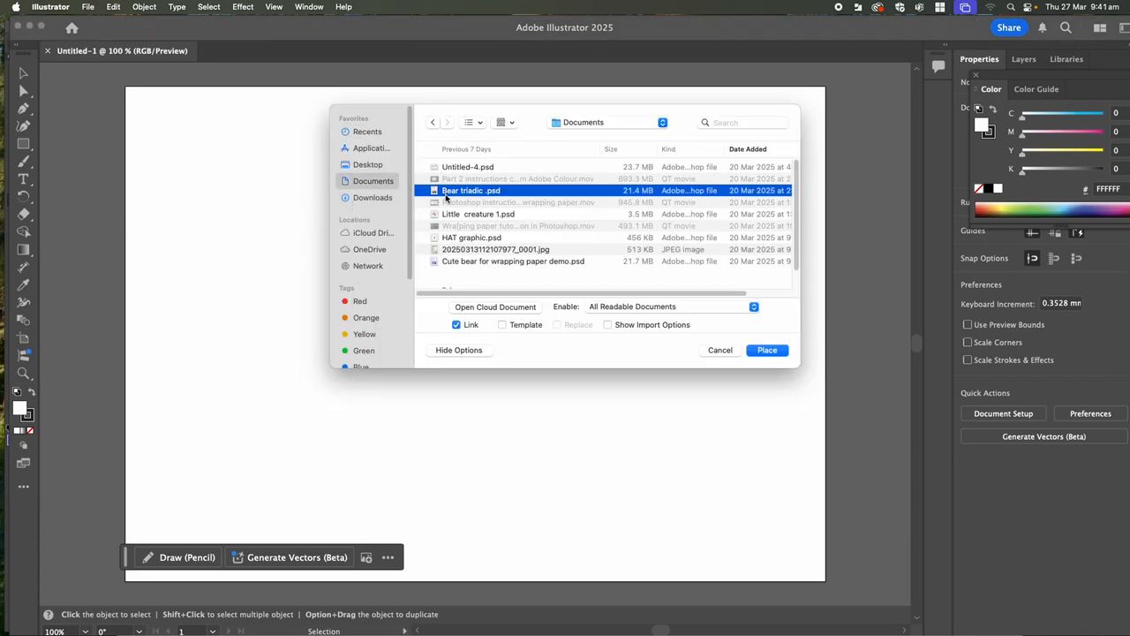
left_click(764, 350)
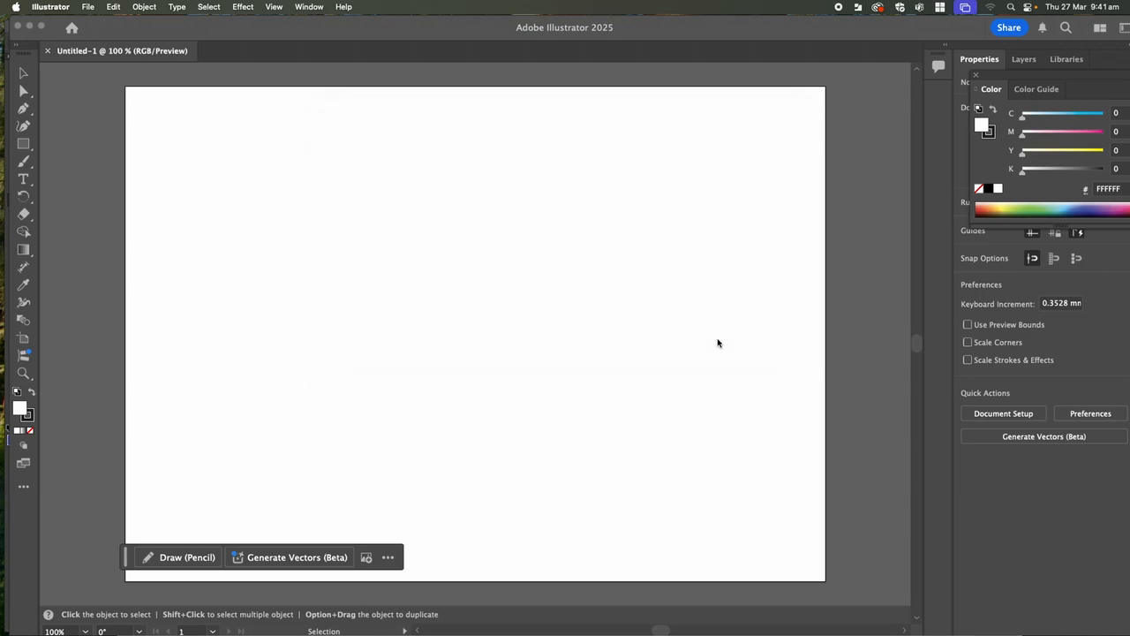
left_click(204, 167)
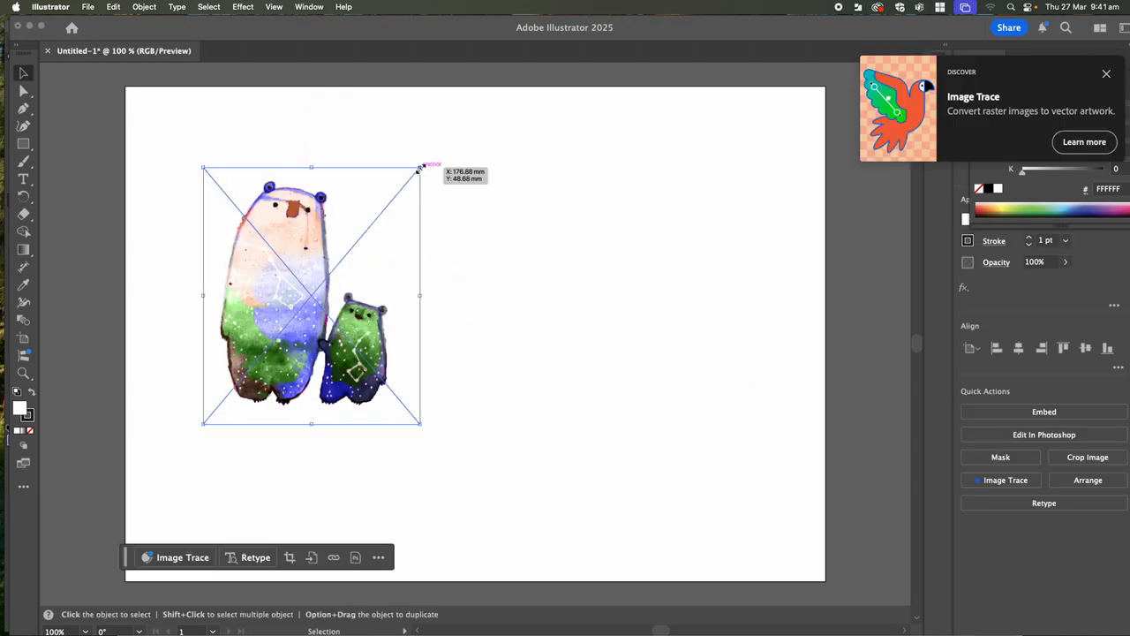
mouse_move(420, 168)
left_mouse_down()
mouse_move(318, 285)
mouse_move(503, 103)
mouse_move(288, 303)
mouse_move(361, 243)
mouse_move(333, 257)
mouse_move(347, 255)
left_mouse_up()
left_click_drag(270, 314, 226, 172)
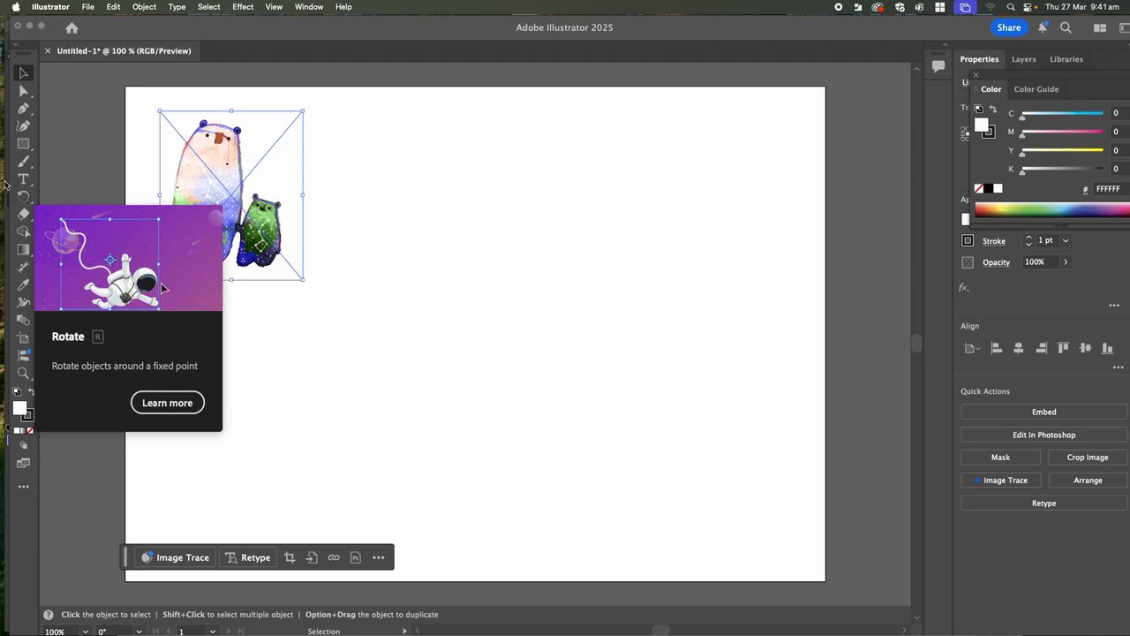
- Reflect a copy of the bear image across a vertical axis just beyond its right edge
left_click_drag(26, 198, 60, 202)
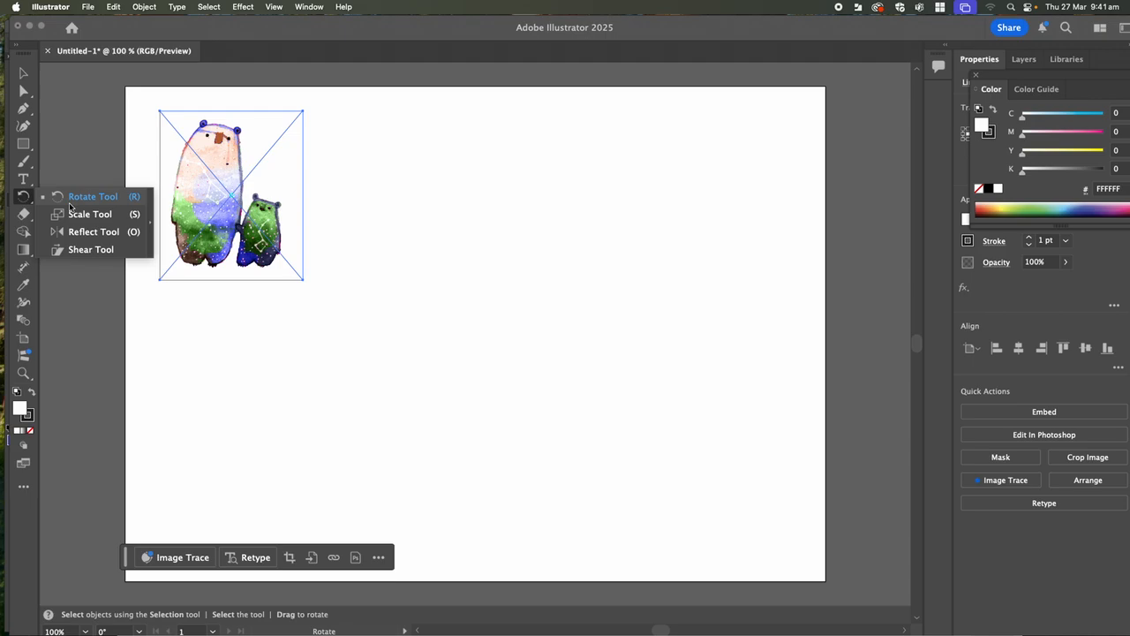
left_click(26, 200)
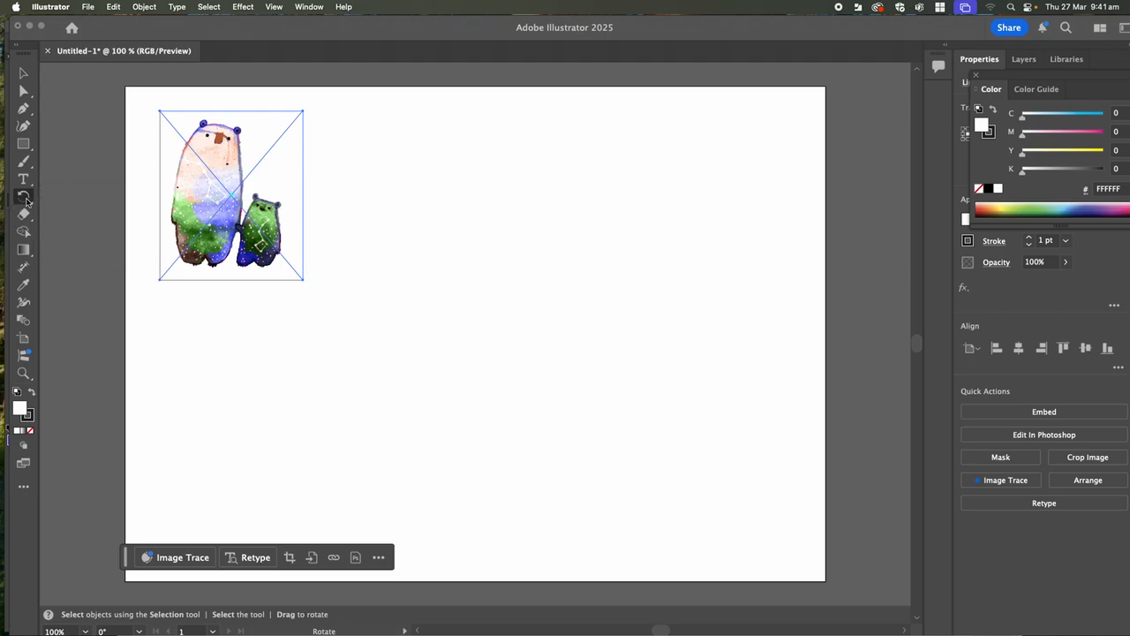
left_click(26, 198)
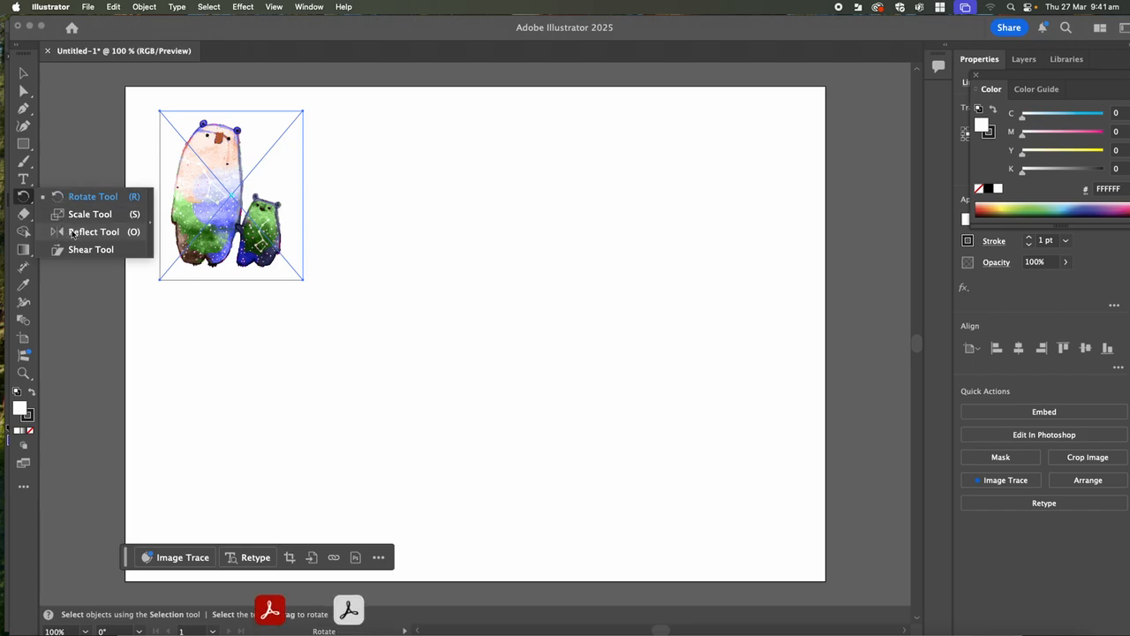
left_click(71, 233)
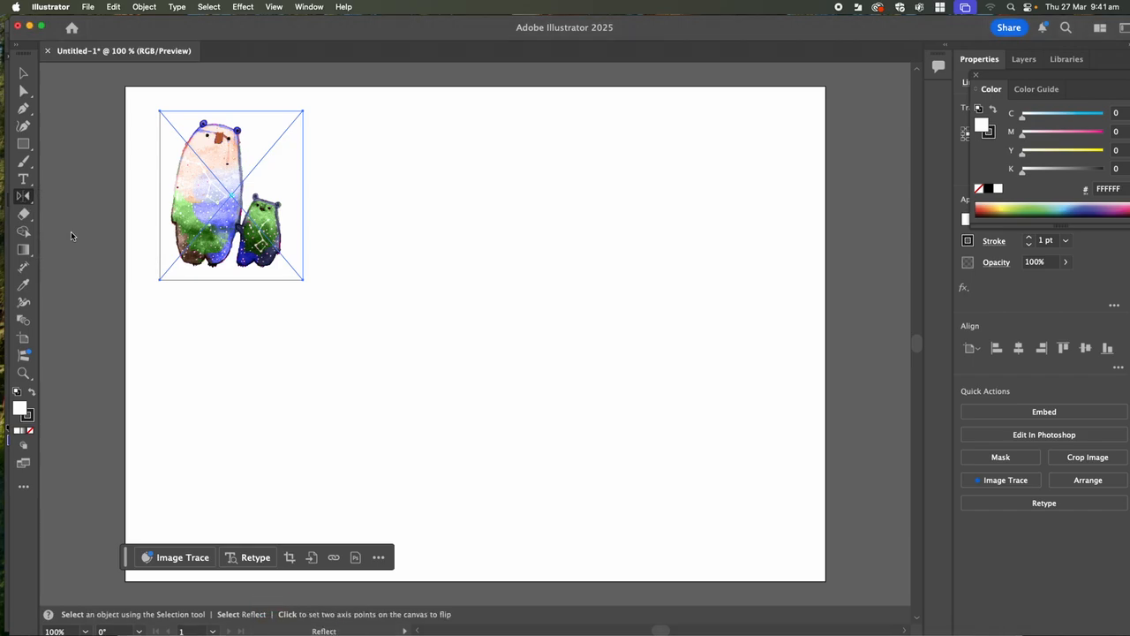
left_click(311, 232, "alt")
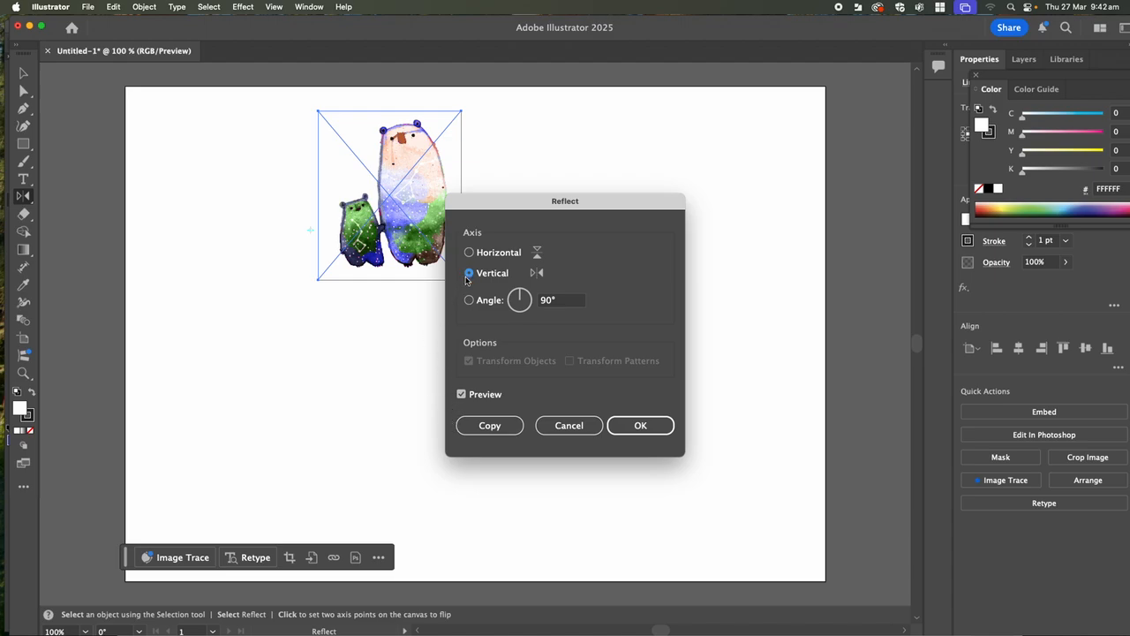
left_click(486, 431)
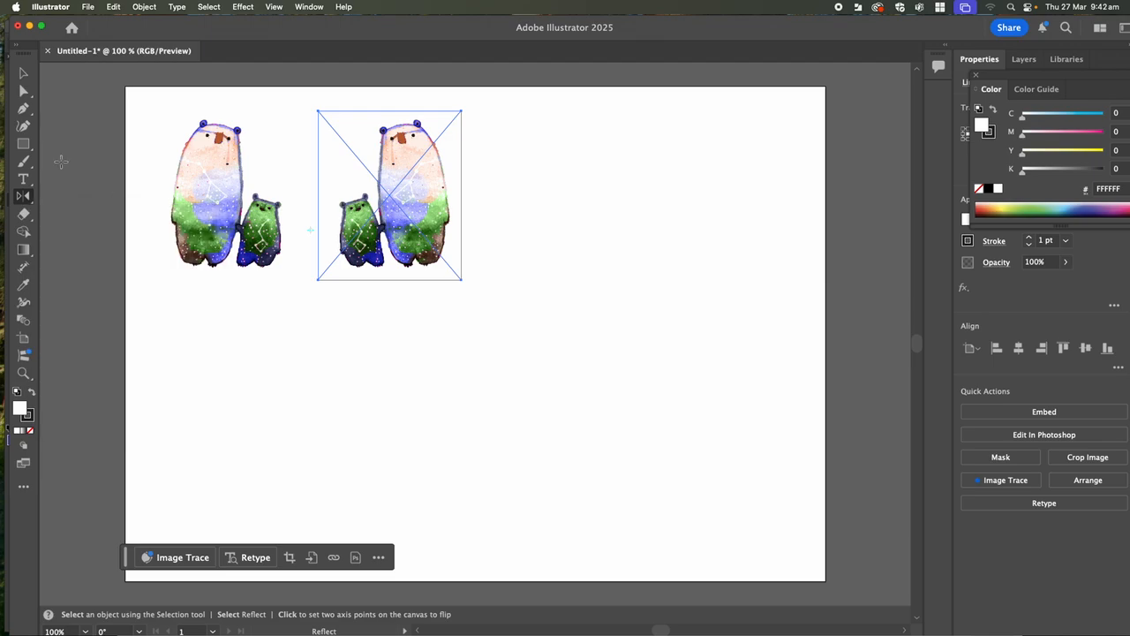
- Select the original and mirrored bear images and group them
left_click(24, 198)
left_click(24, 73)
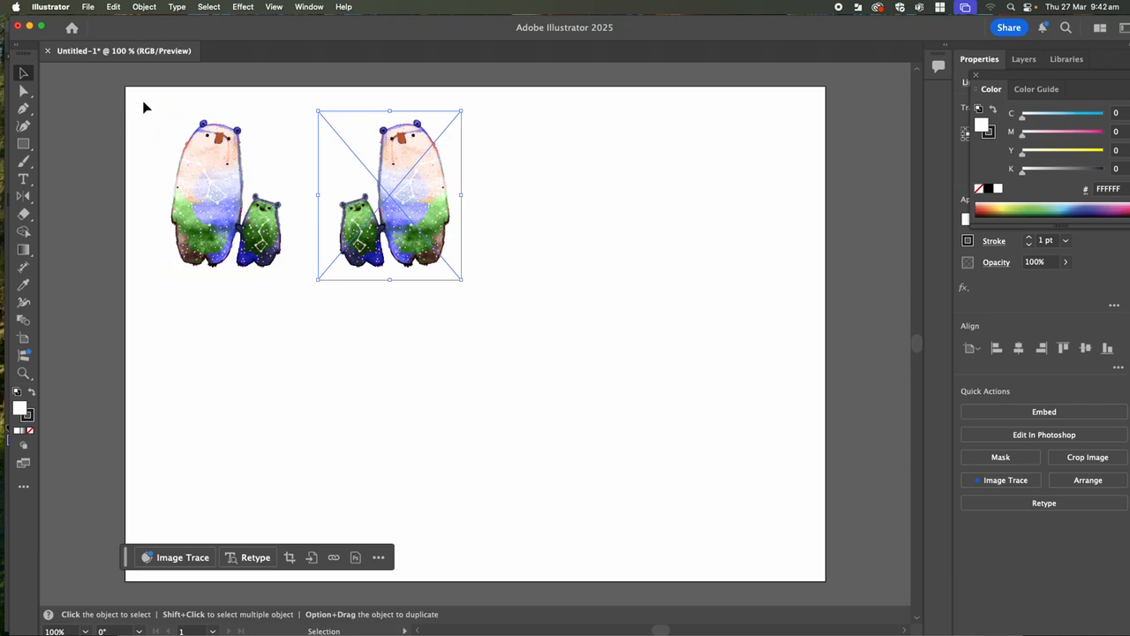
left_click_drag(160, 118, 474, 298)
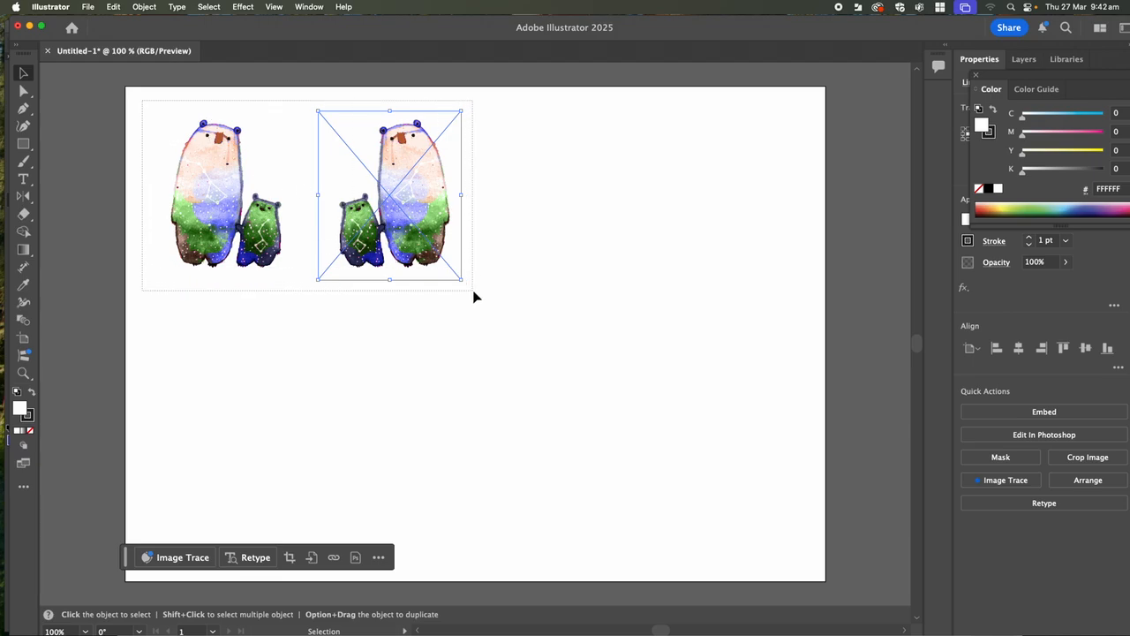
left_click_drag(475, 298, 474, 301)
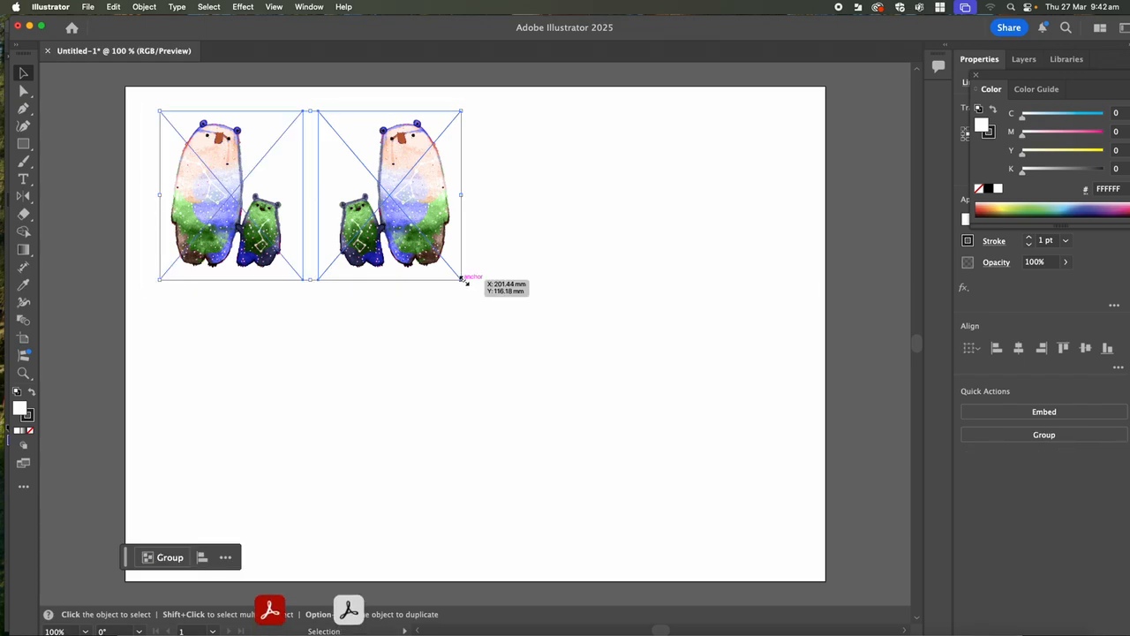
key("a")
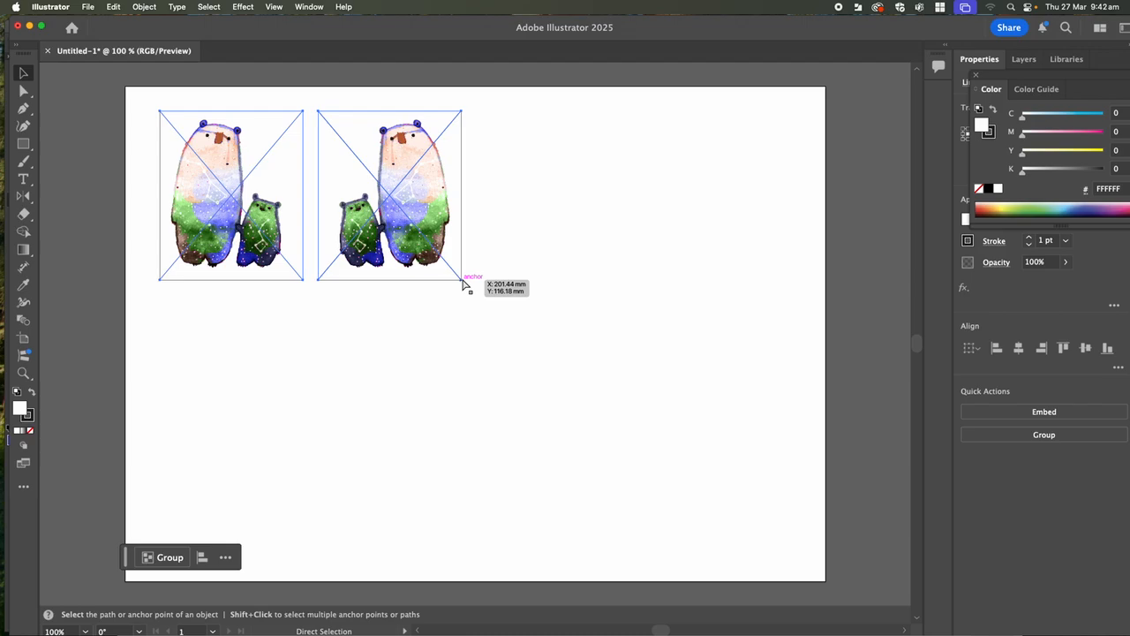
key("super+g")
- Scale the bear group down proportionally to about two thirds of its size, keeping its upper-left corner in place
key("v")
left_click_drag(463, 279, 444, 272)
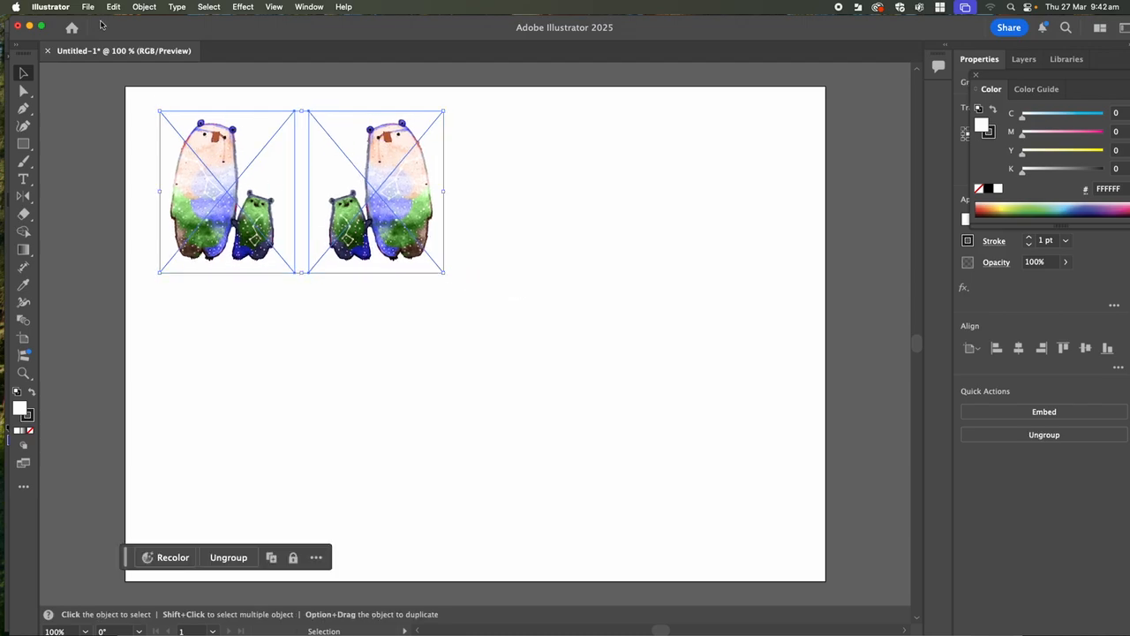
left_click(144, 8)
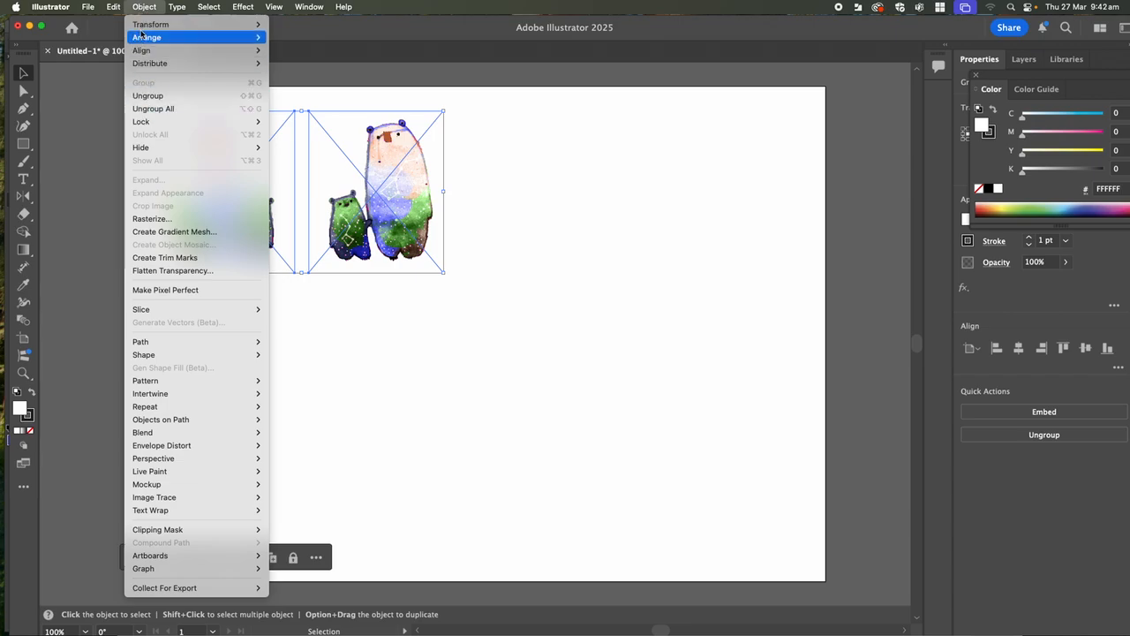
left_click(444, 273)
left_click_drag(446, 275, 361, 223)
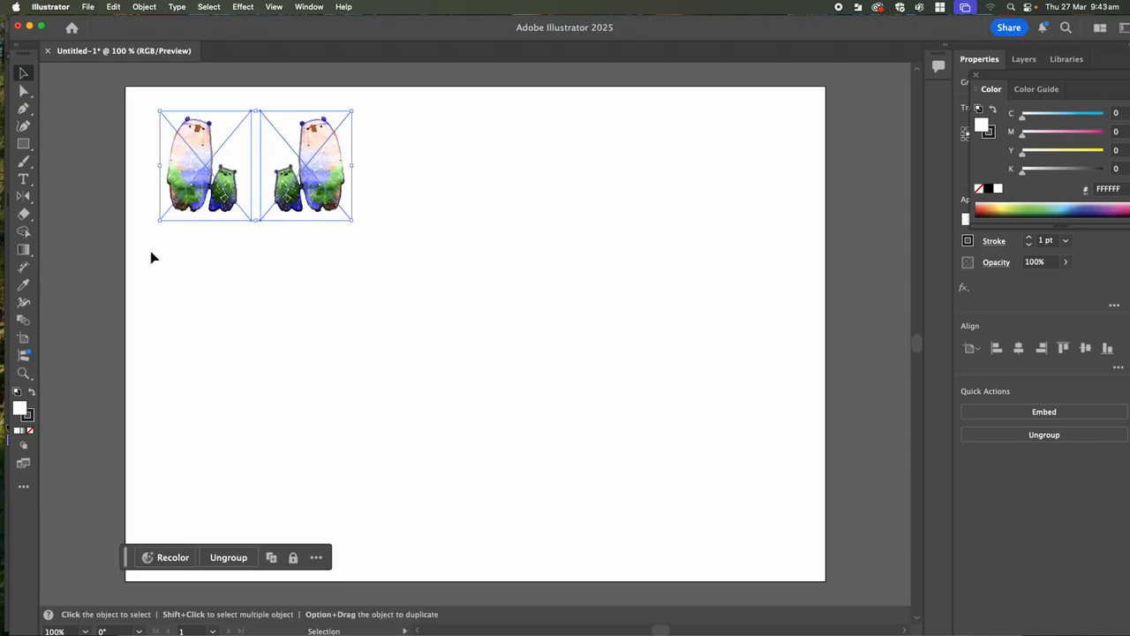
- Reflect a copy of the bear group across a horizontal axis just below it
left_click(24, 196)
left_click(23, 196)
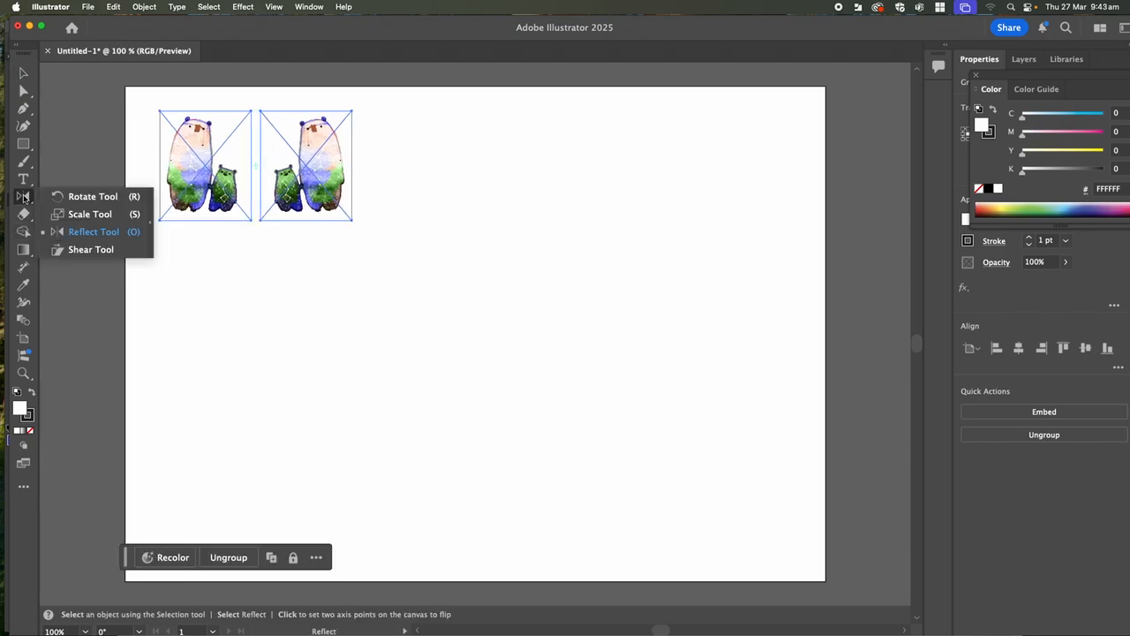
left_click(77, 232)
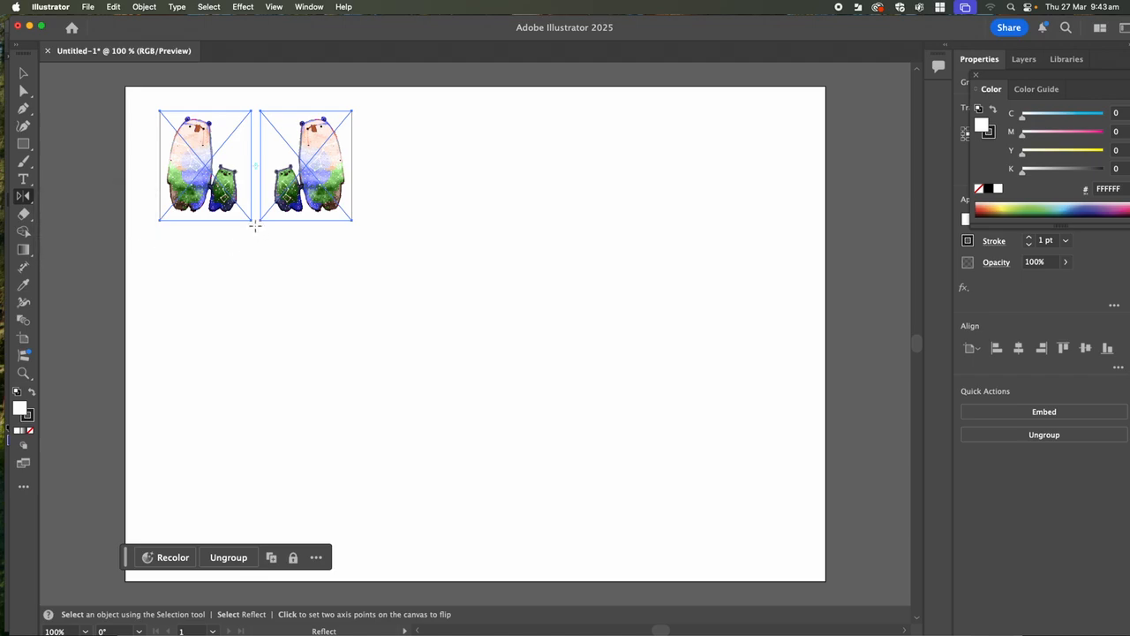
left_click(256, 228, "alt")
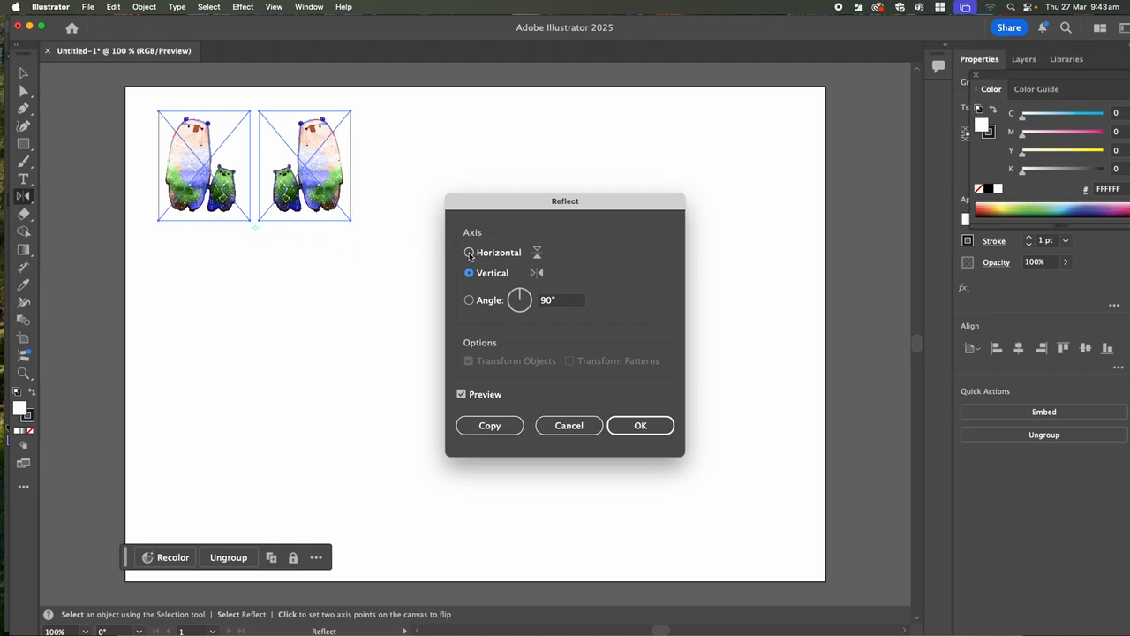
left_click(468, 253)
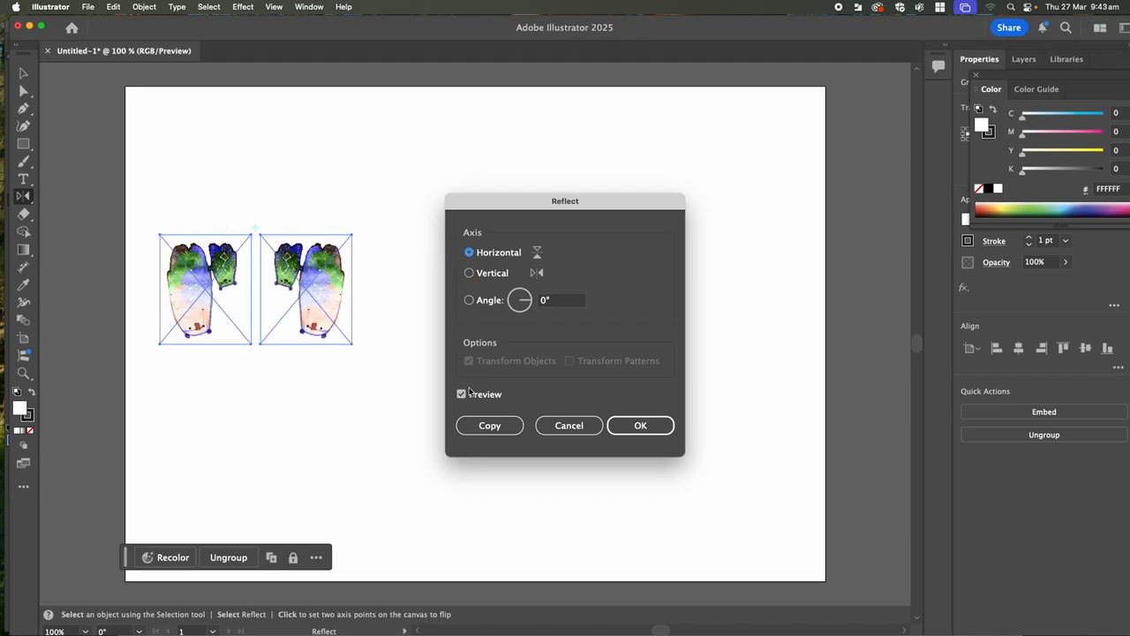
left_click(489, 426)
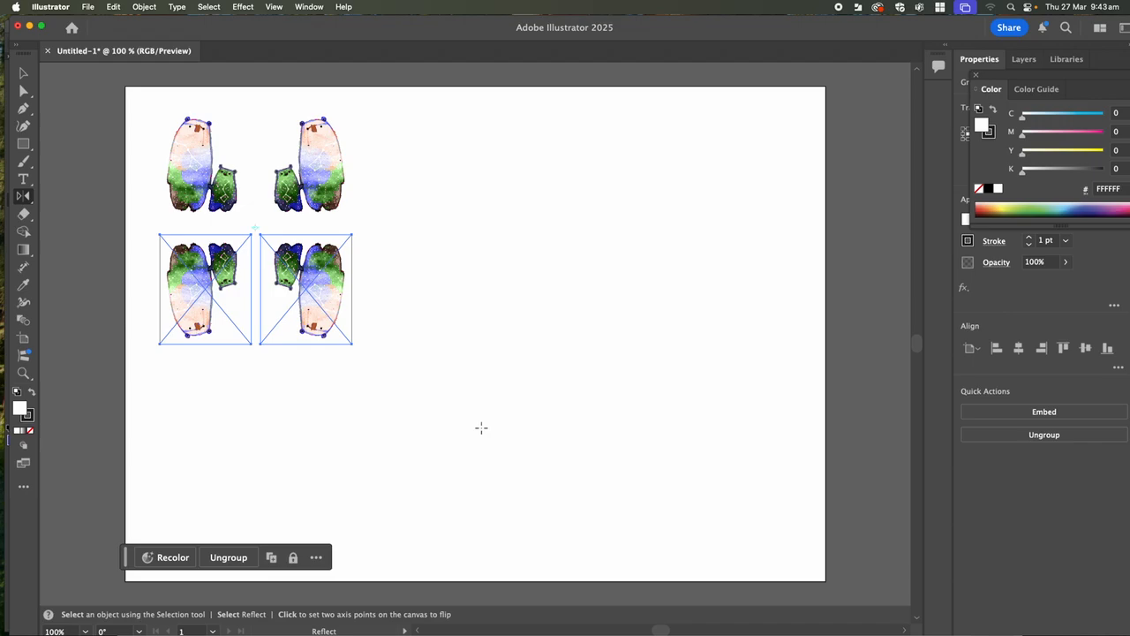
- Scale the upright and upside-down bear groups down together and move them closer to the artboard's upper-left corner
key("v")
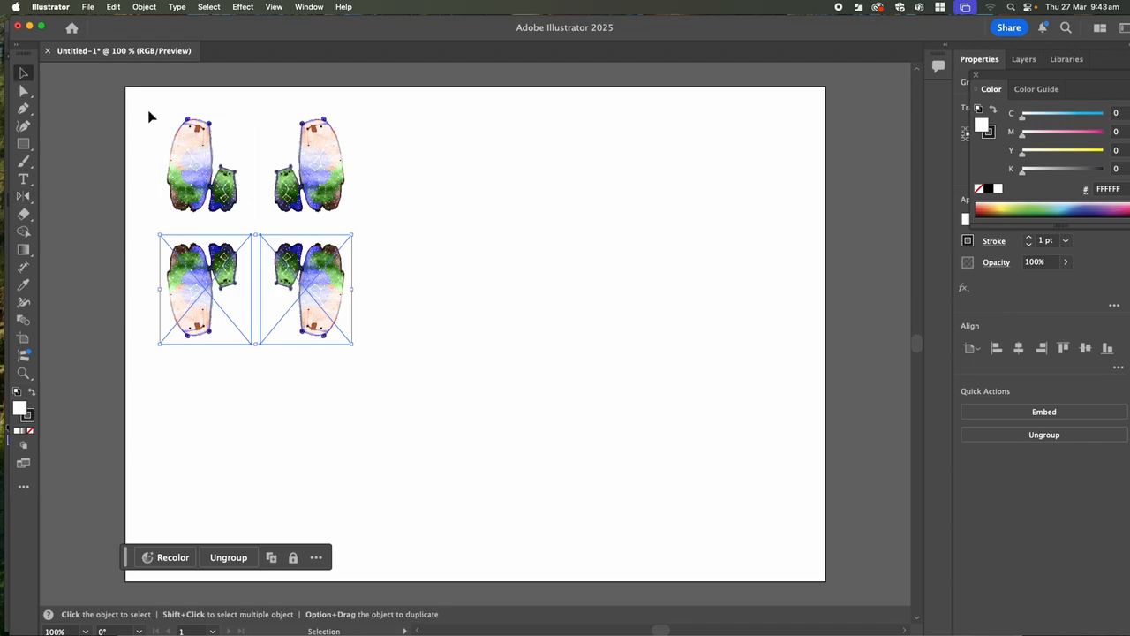
left_click_drag(141, 108, 285, 312)
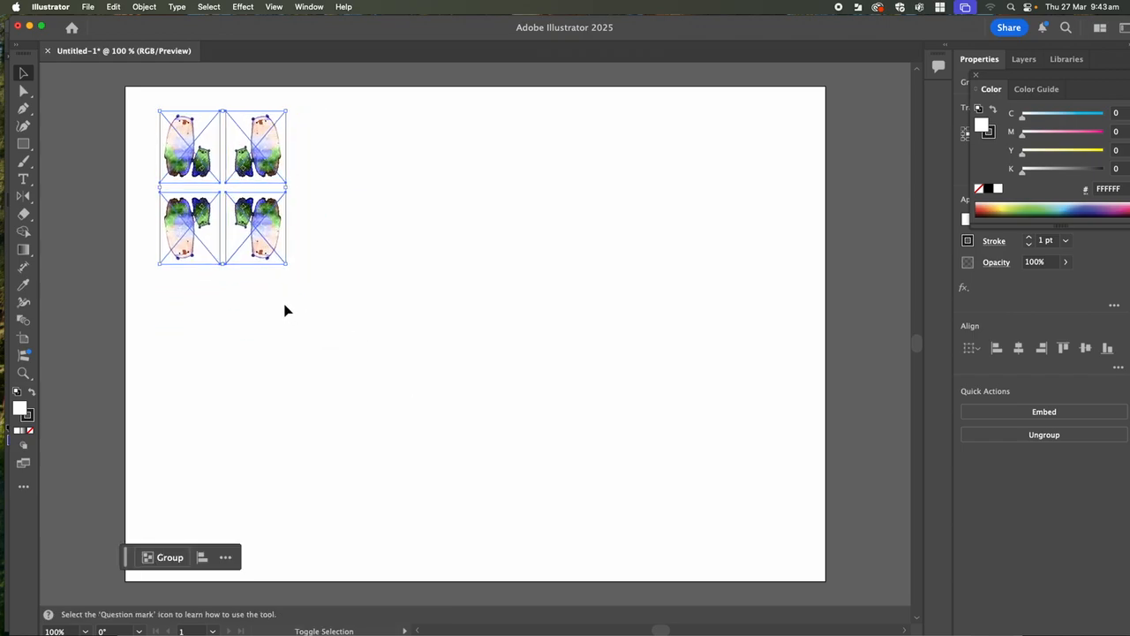
left_click_drag(247, 190, 224, 179)
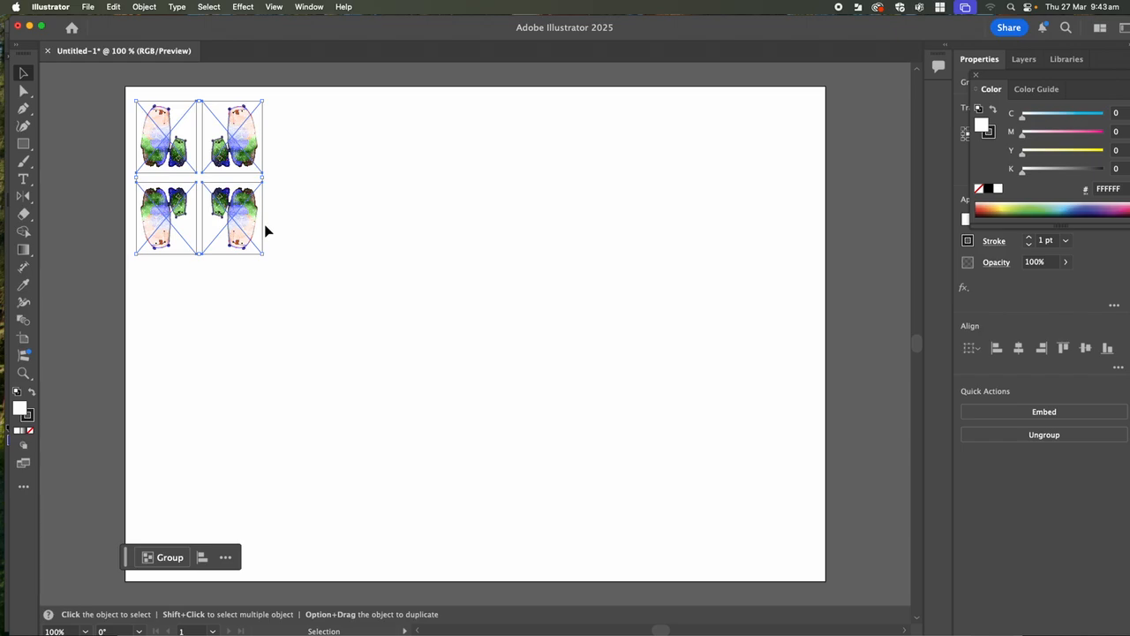
- Reflect a copy of the four-image bear block across a vertical axis just beyond its right edge
left_click(24, 196)
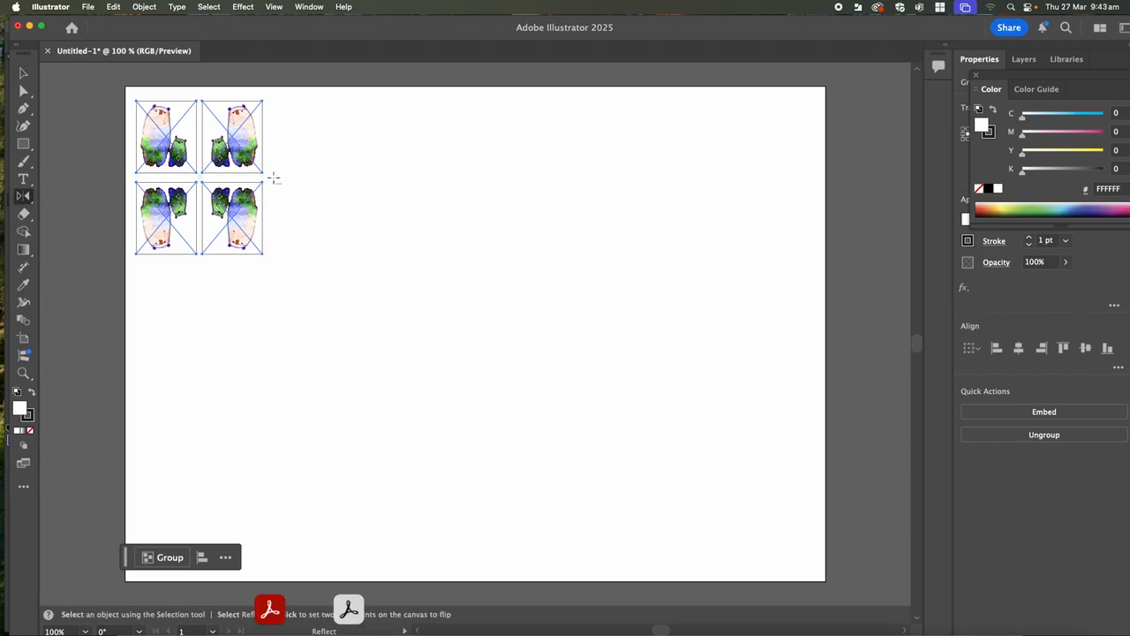
left_click(278, 179, "alt")
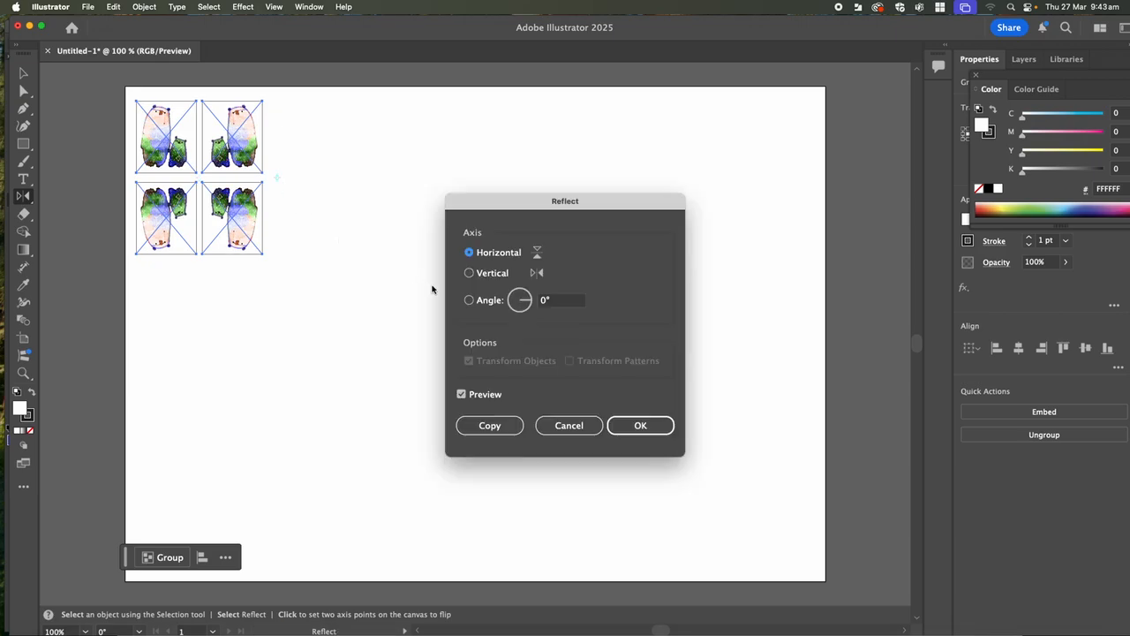
left_click(469, 273)
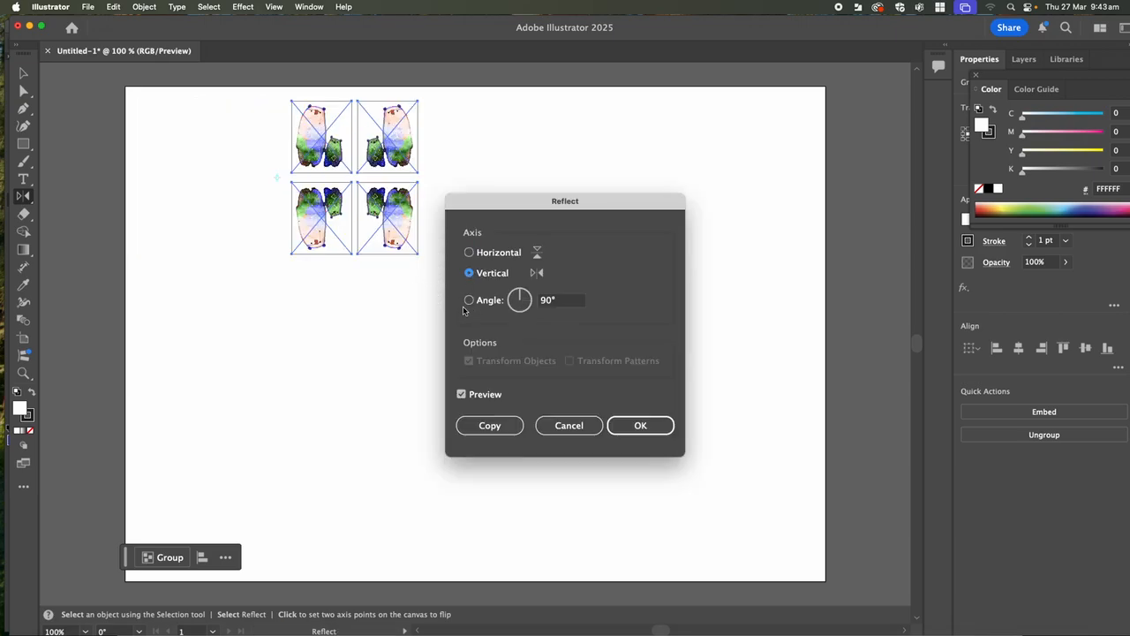
left_click(473, 425)
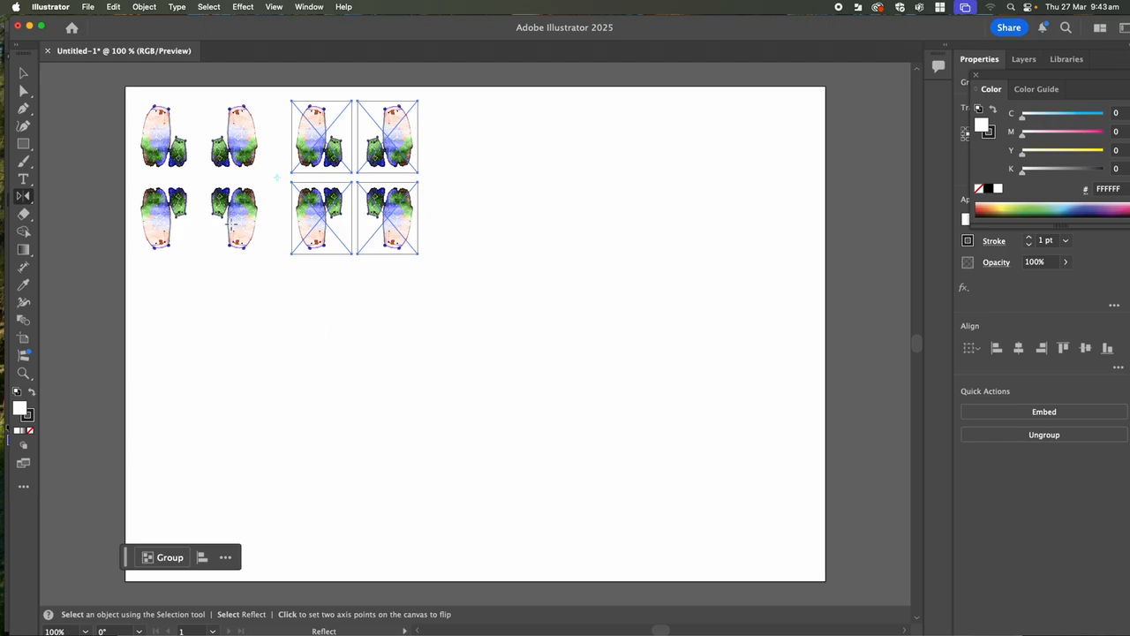
- Move the copied bear block closer to the original block to even out the spacing, and deselect it
key("v")
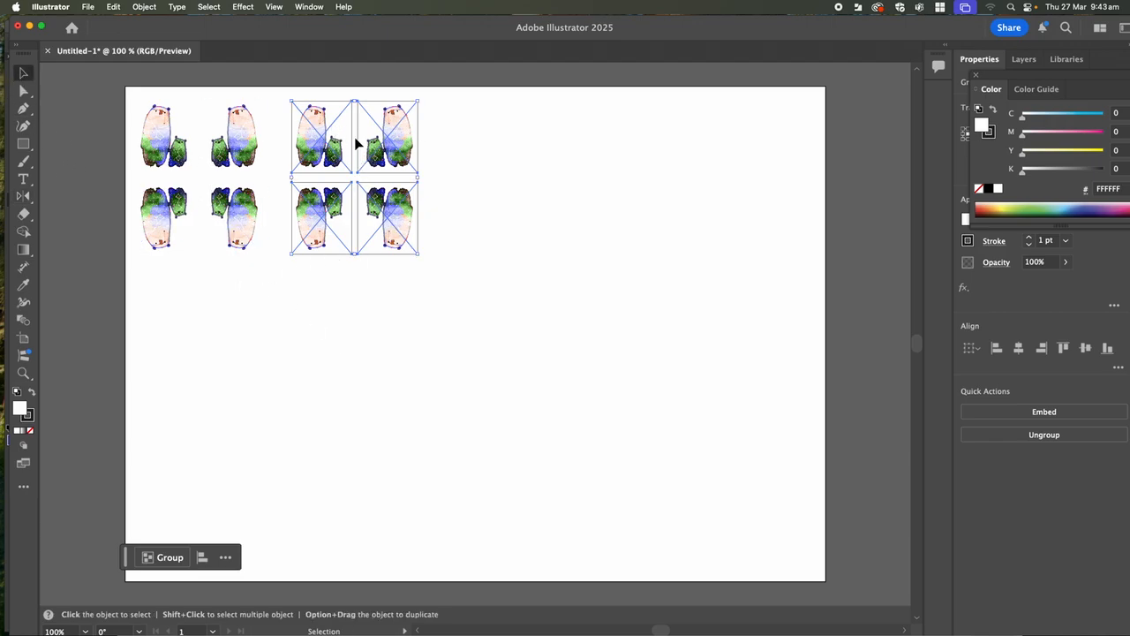
left_click_drag(351, 152, 333, 148)
left_click(331, 300)
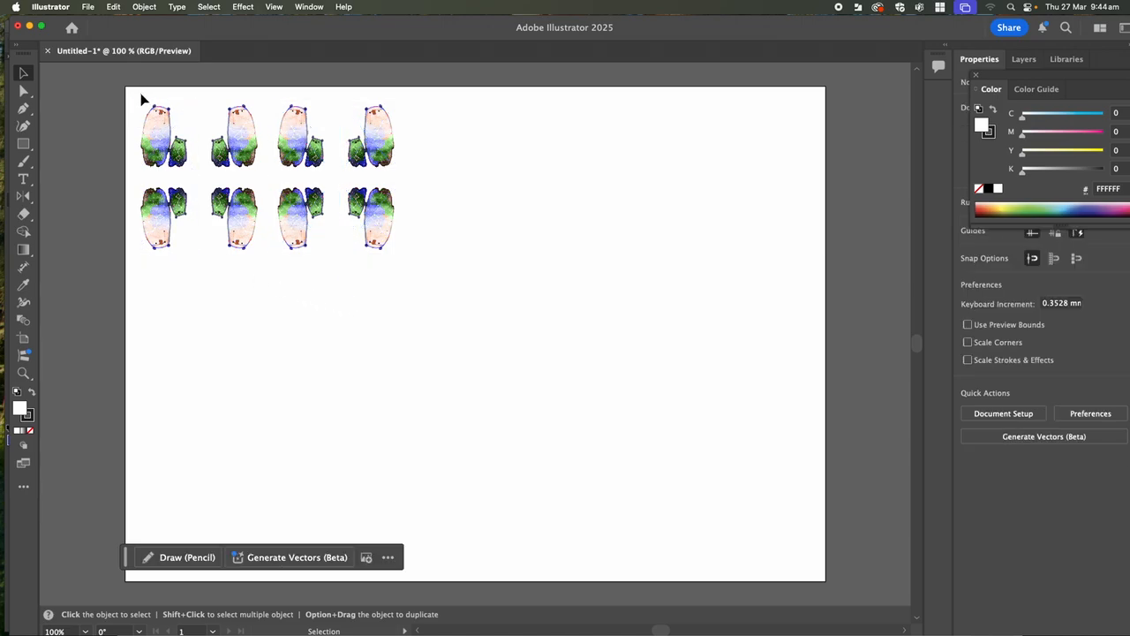
- Select all eight bear images and group them into a single block
left_click_drag(140, 93, 407, 266)
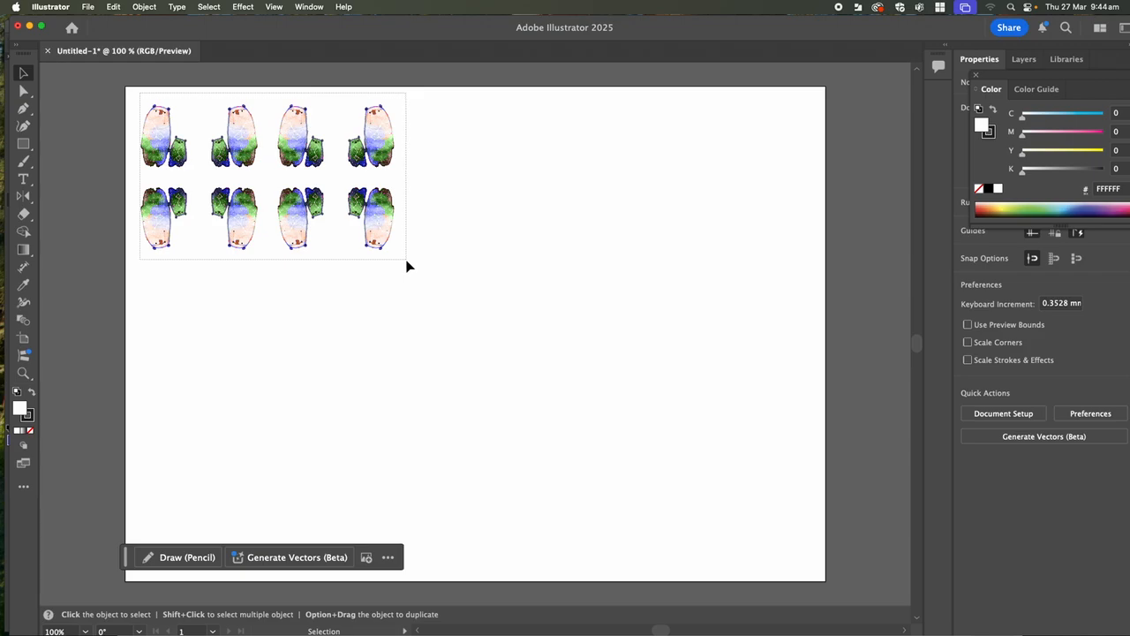
left_click_drag(407, 266, 407, 269)
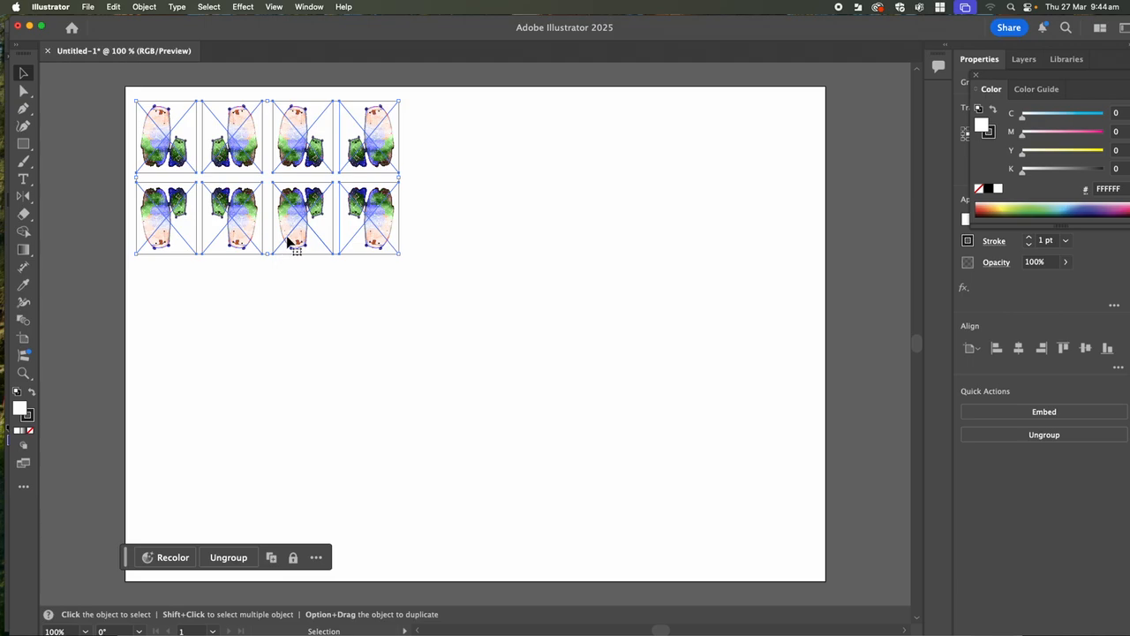
left_click(114, 8)
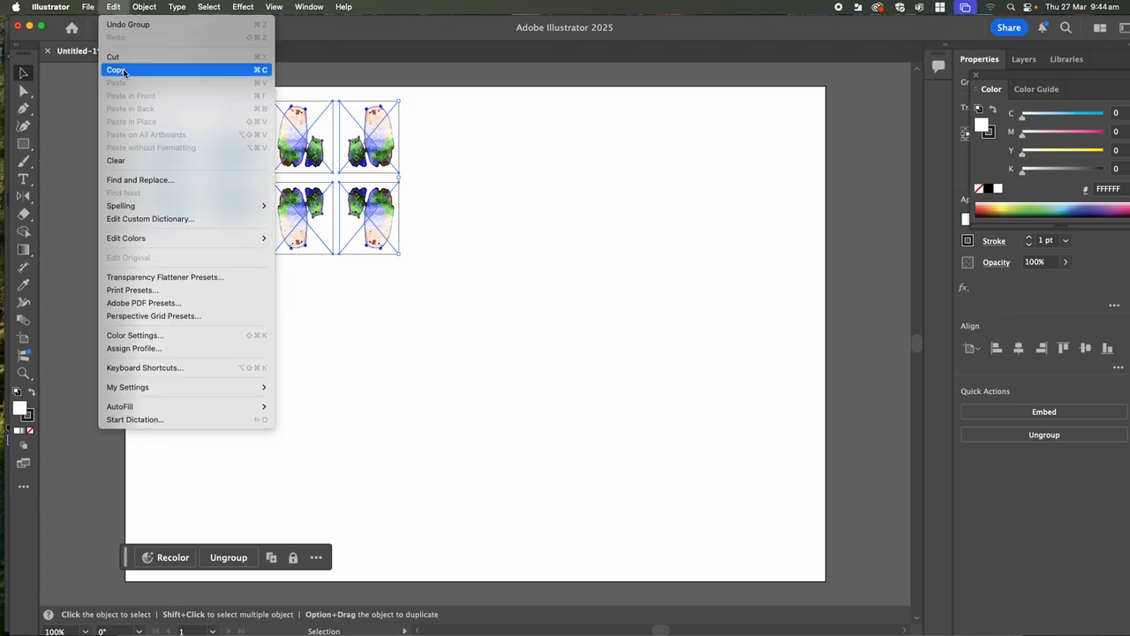
left_click(114, 8)
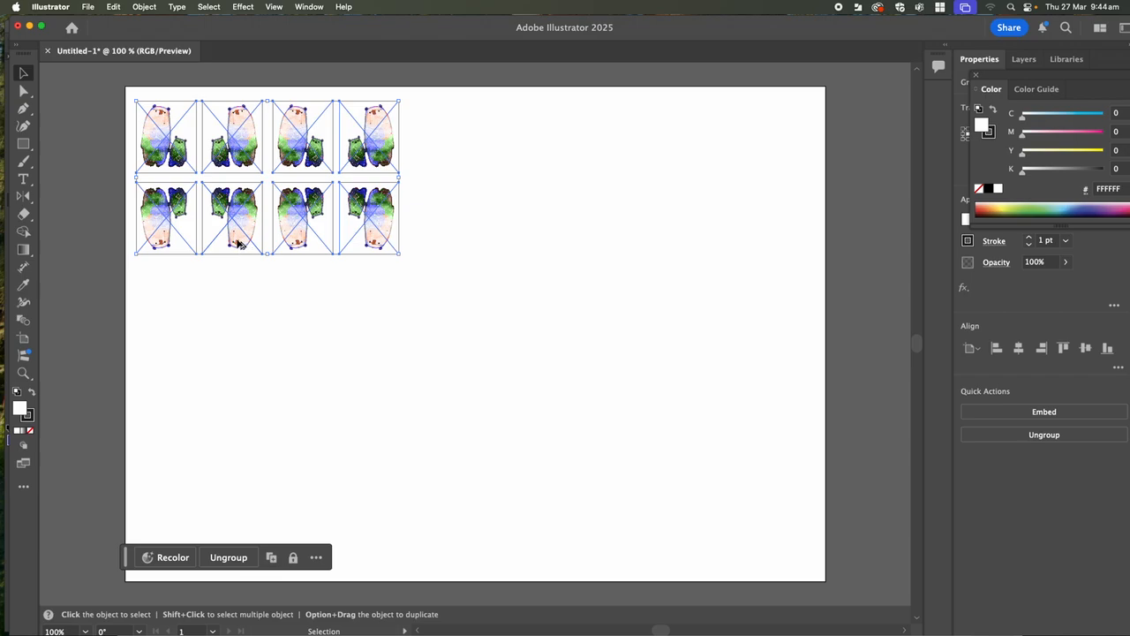
- Copy the eight-bear block directly to its right edge and repeat the copy once to extend the row beyond the artboard
left_click_drag(236, 245, 500, 243)
key("a")
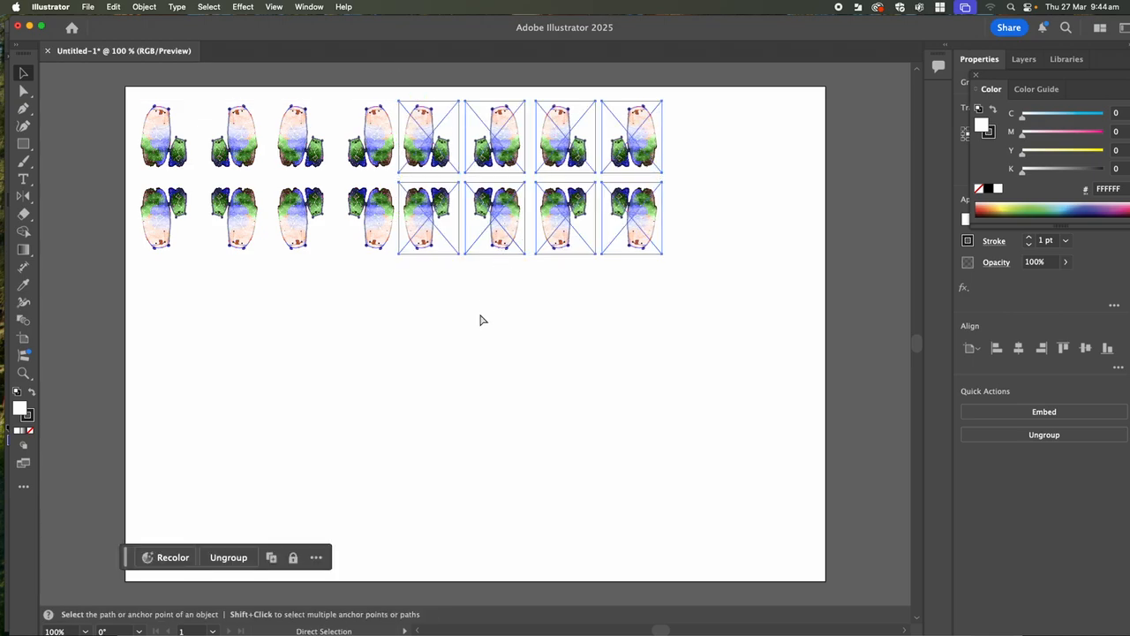
key("super+d")
key("v")
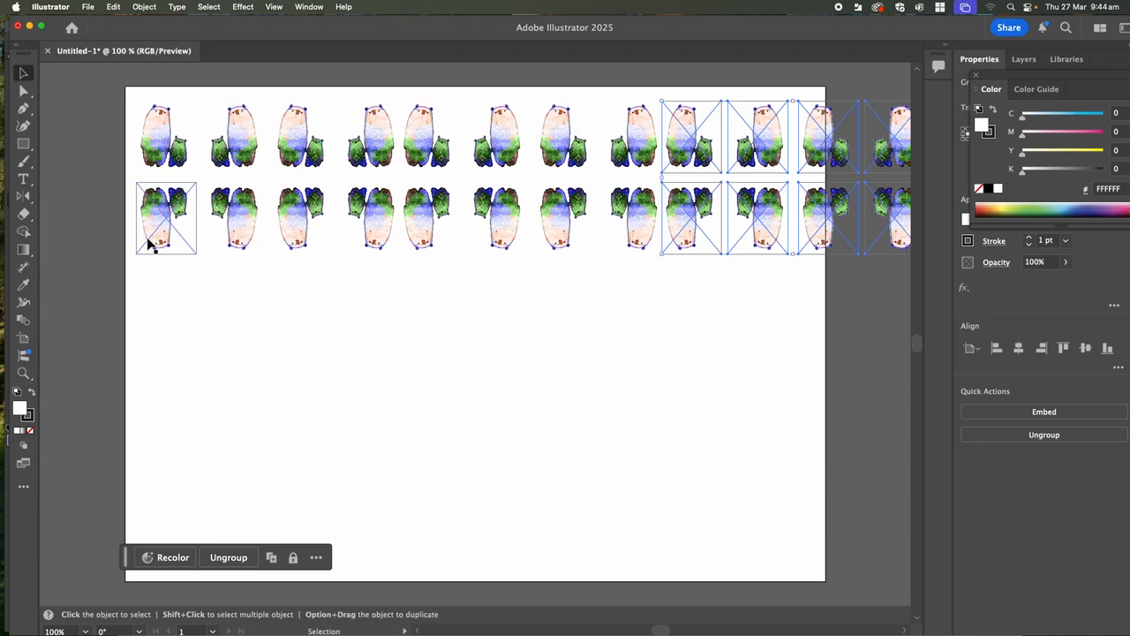
- Select the full double row of bears and scale it down to fit within the artboard's width
key("super")
key("super")
key("super+minus")
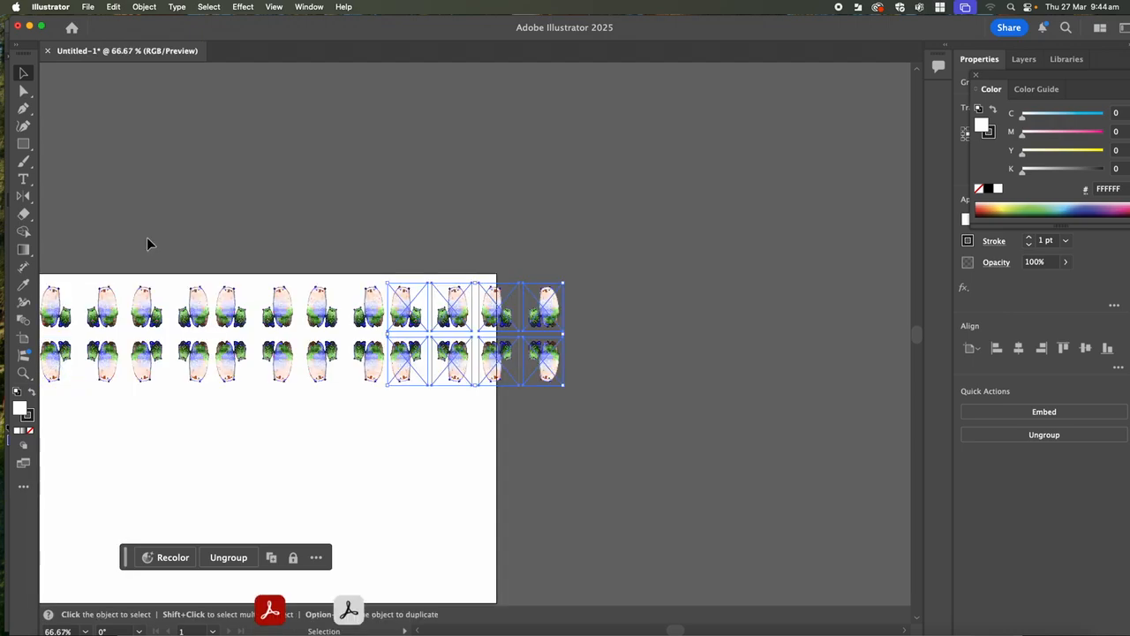
left_click_drag(221, 416, 341, 369)
mouse_move(136, 191)
left_mouse_down()
mouse_move(264, 282)
mouse_move(557, 352)
mouse_move(721, 336)
mouse_move(647, 316)
left_mouse_up()
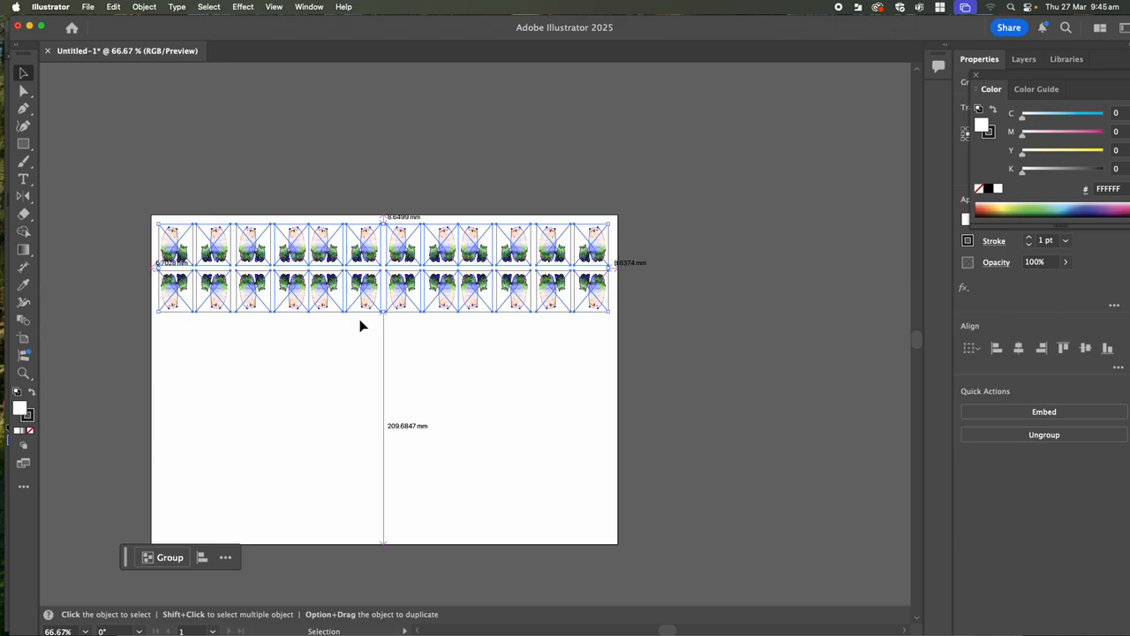
- Copy the double row of bears directly below itself and repeat the copy twice to cover the artboard's height
left_click_drag(362, 305, 366, 395)
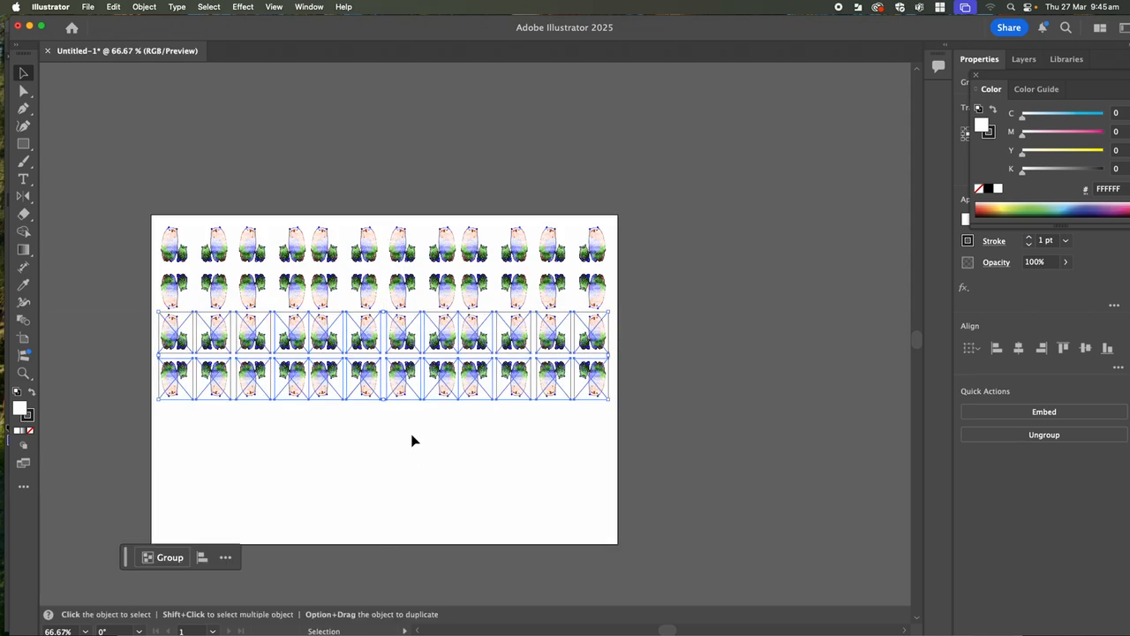
key("a")
key("v")
key("a")
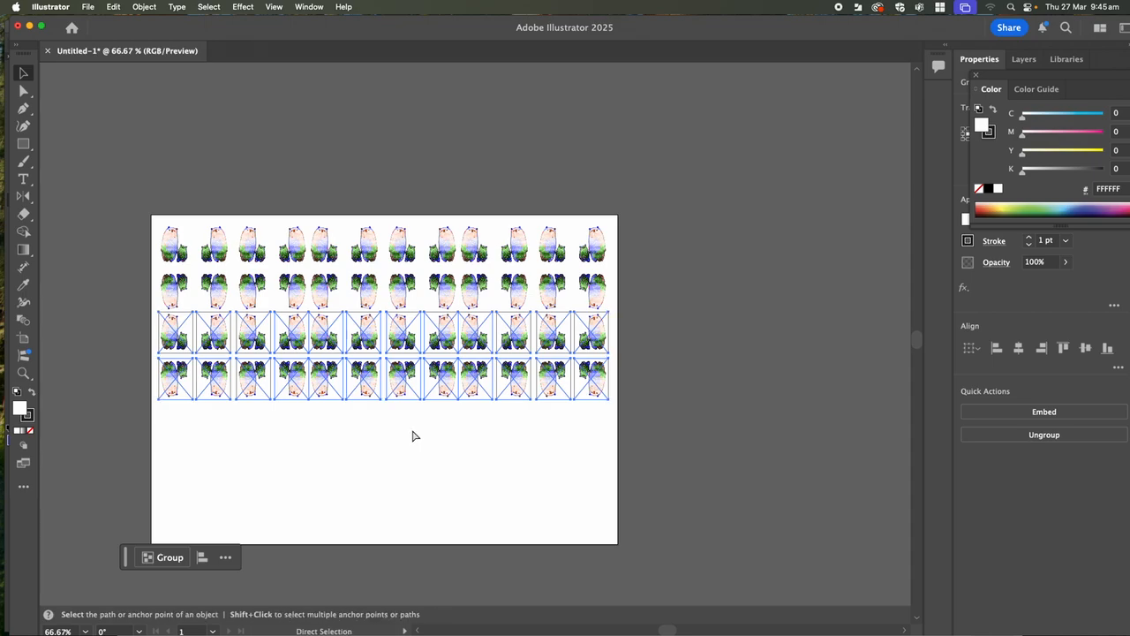
key("super+d")
key("super+d")
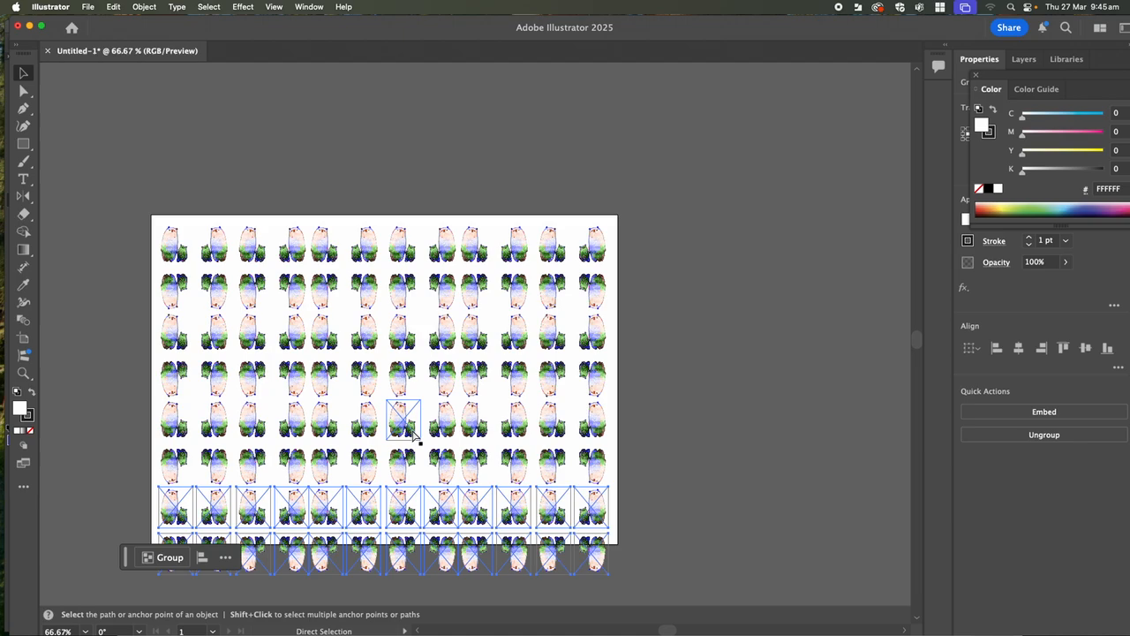
key("v")
- Select the whole bear pattern, scale it down until its lowest row fits inside the artboard, and deselect it
scroll(701, 321, "down", 3)
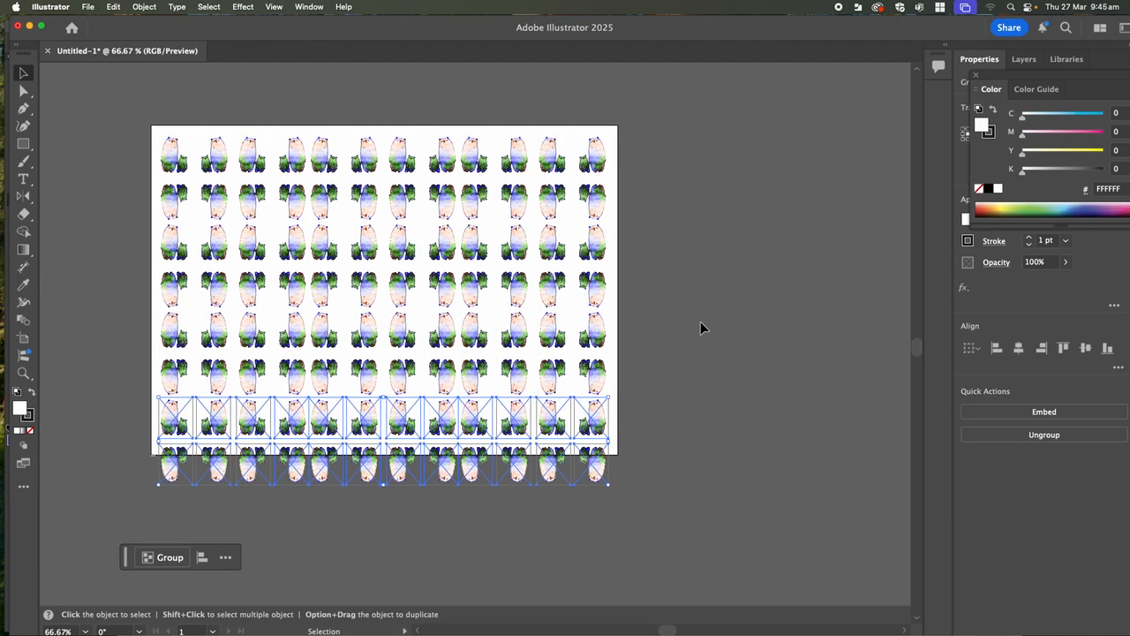
left_click(102, 111)
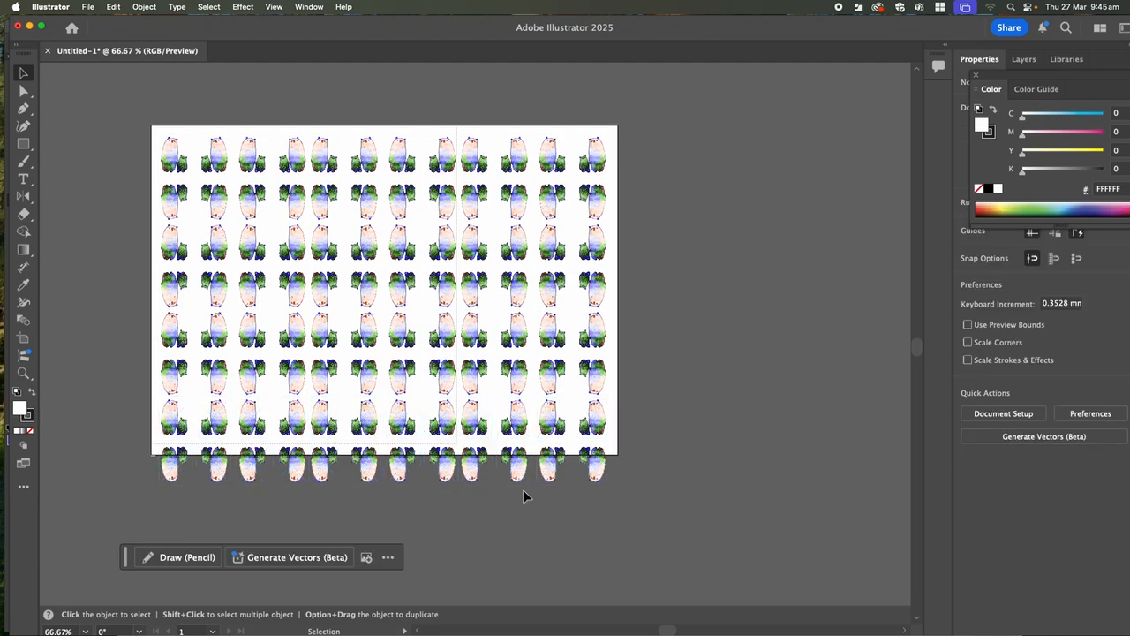
key("super+a")
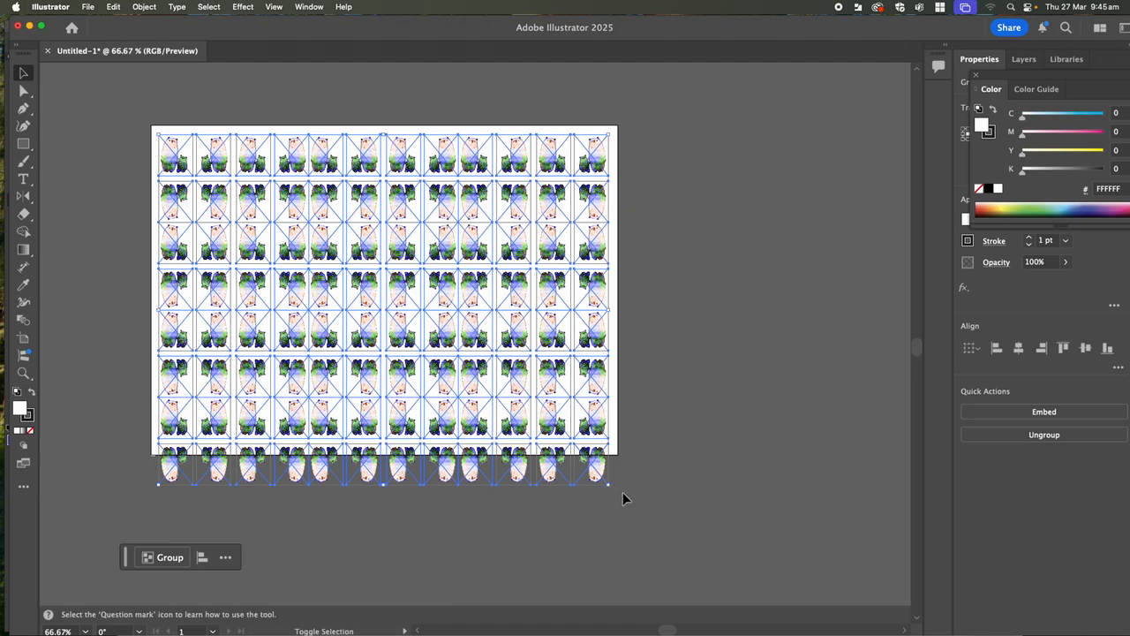
left_click_drag(613, 489, 593, 461)
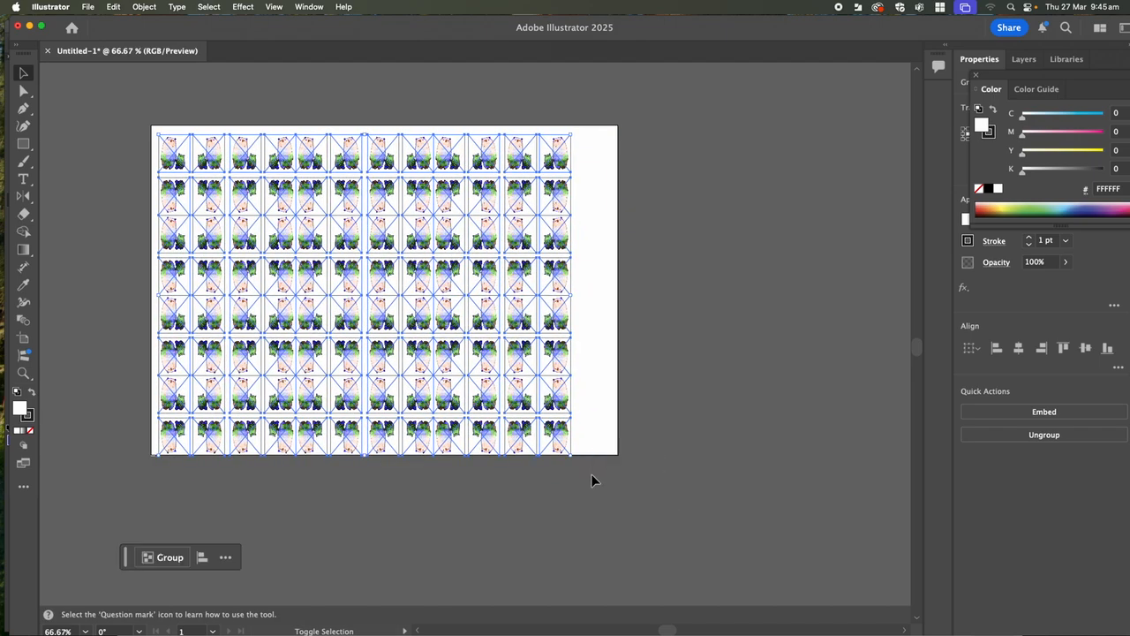
left_click(566, 490)
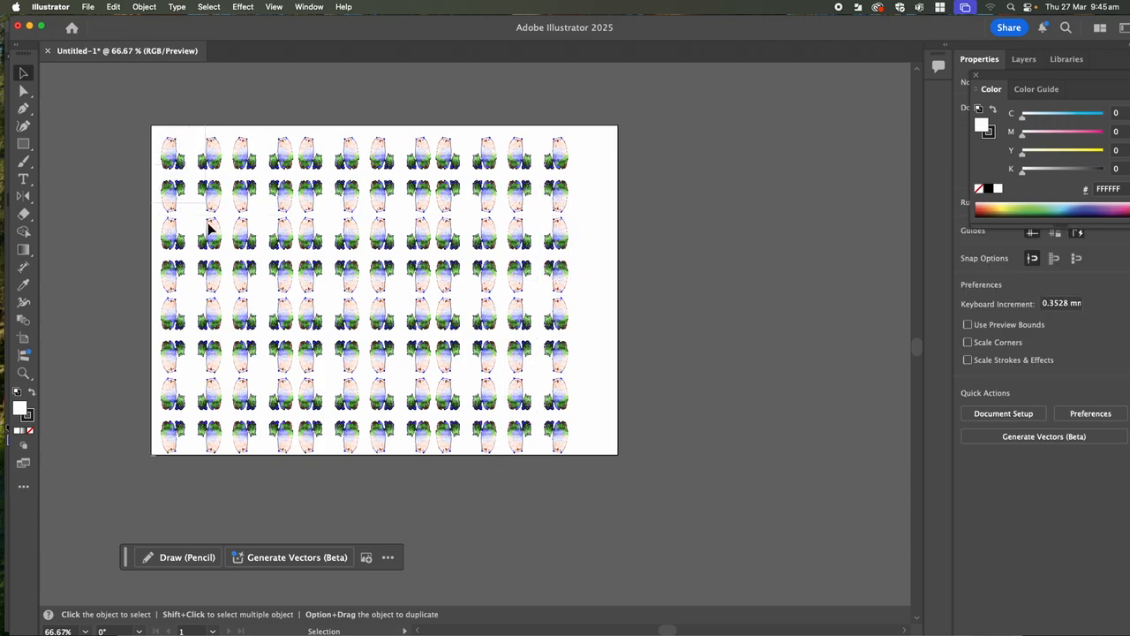
- Copy the first four columns of bears to the pattern's right end to fill the remaining gap, and deselect them
left_click_drag(227, 458, 264, 456)
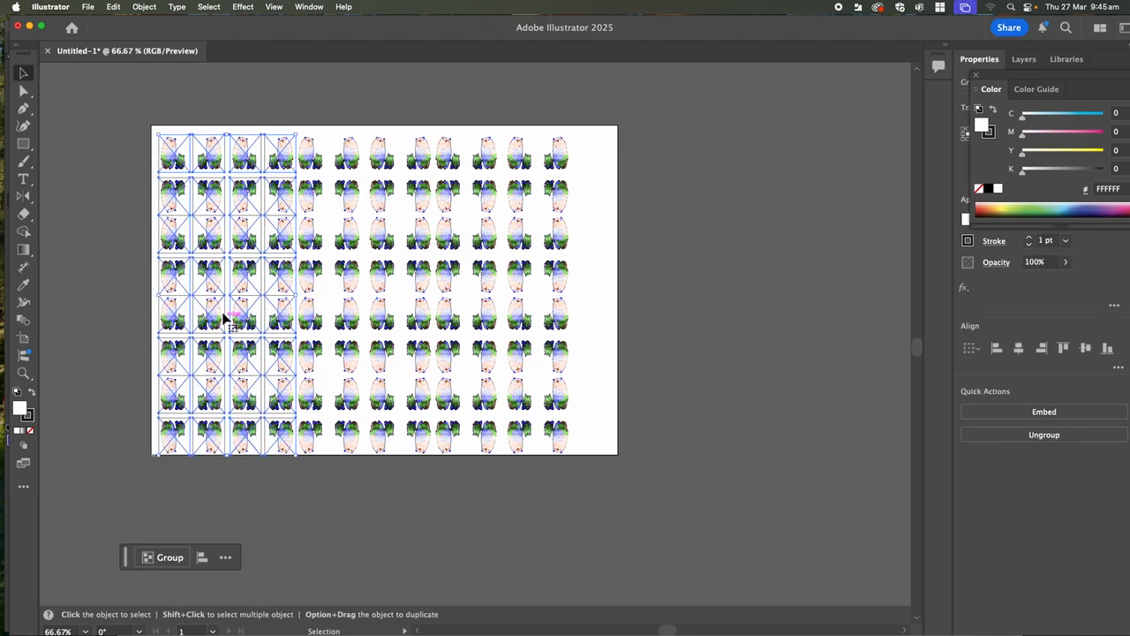
left_click_drag(221, 317, 628, 308)
left_click(726, 493)
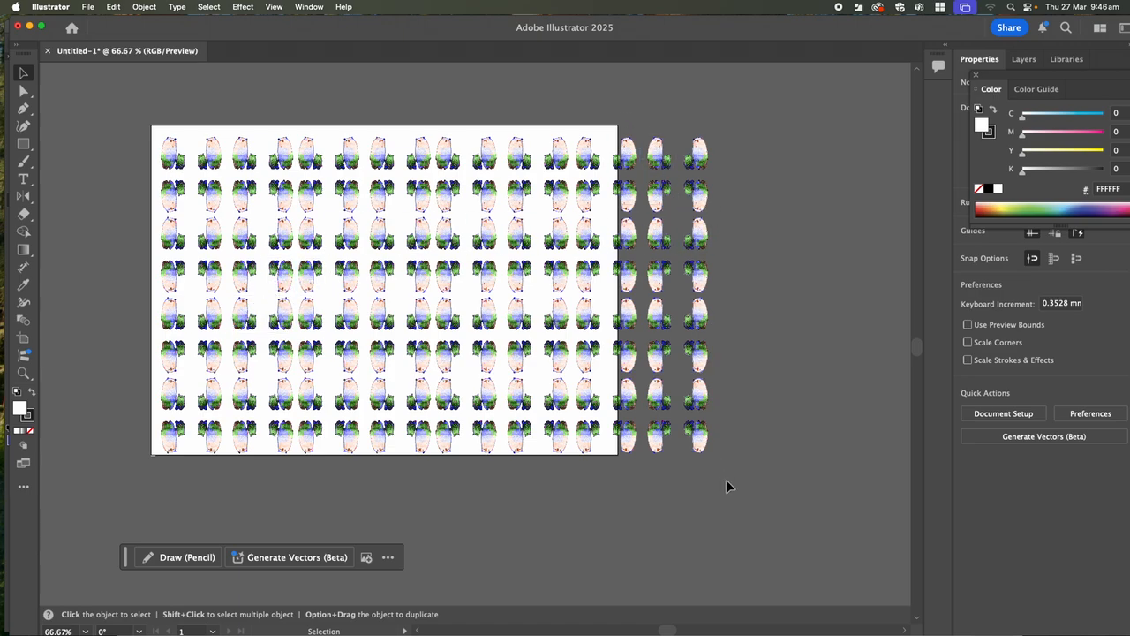
- Ungroup the four newly copied columns of bears at the pattern's right end and deselect them
left_click_drag(728, 479, 721, 474)
left_click(741, 402)
left_click_drag(589, 114, 706, 461)
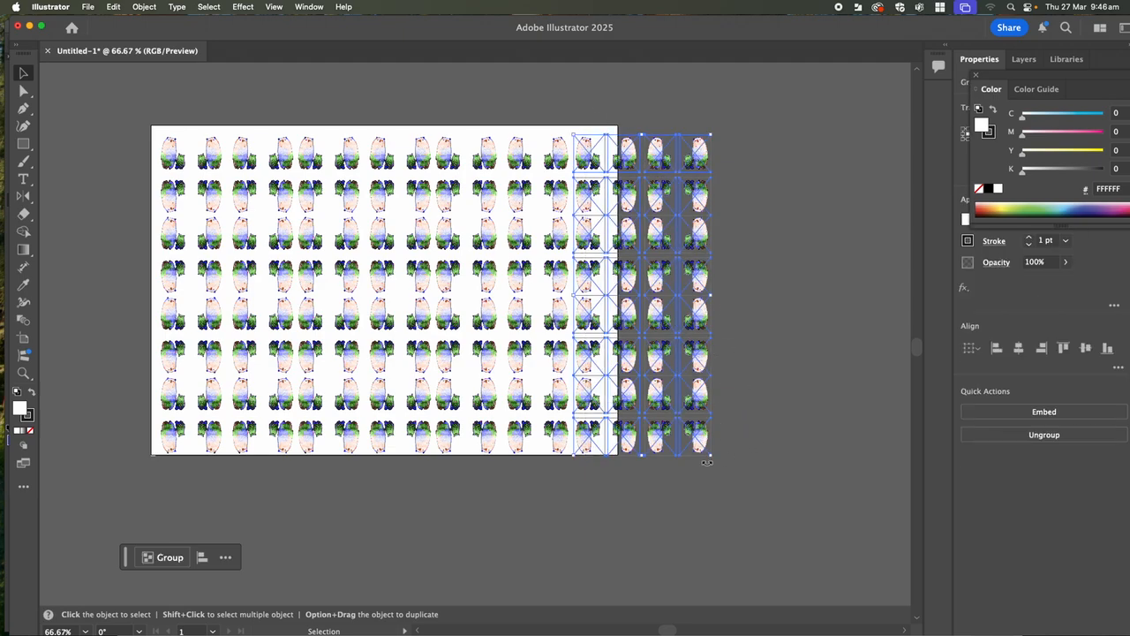
left_click(141, 7)
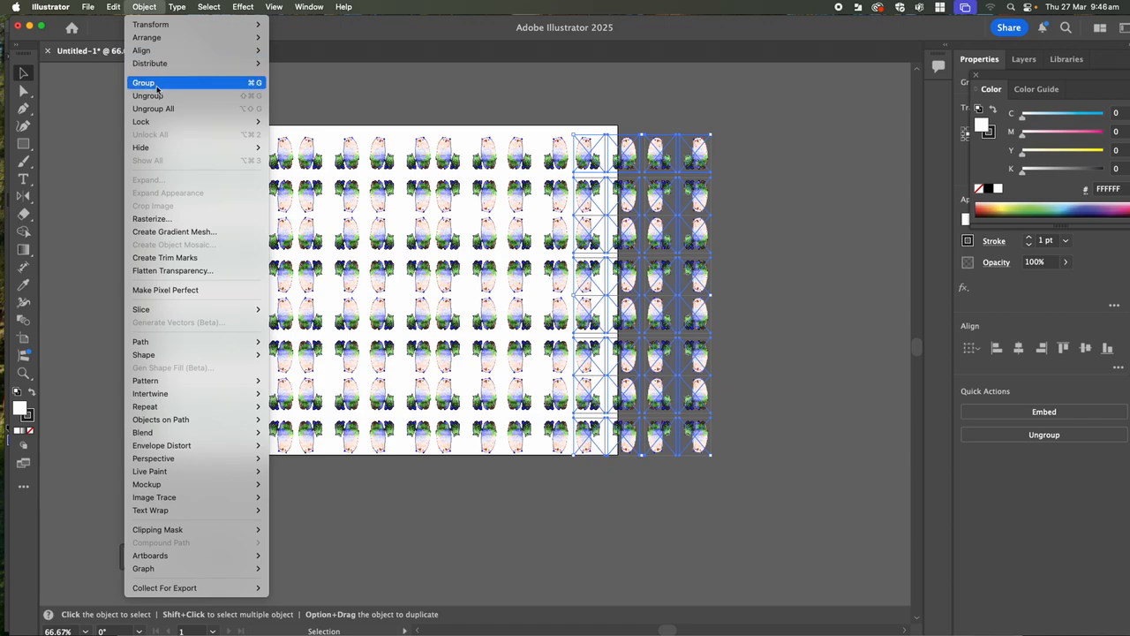
left_click(230, 95)
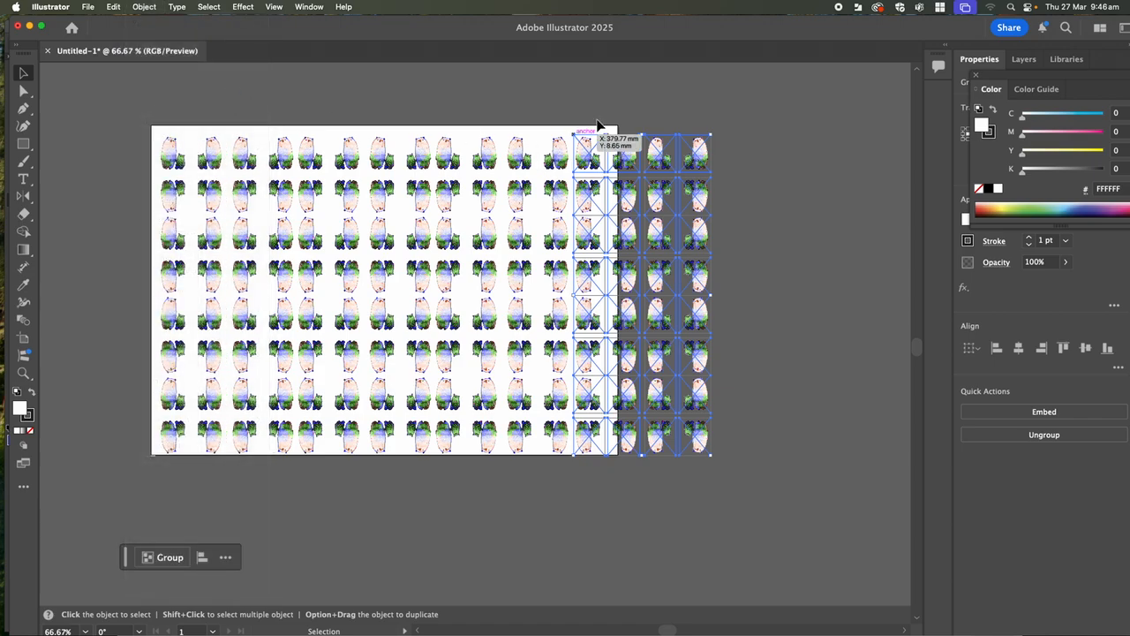
left_click(665, 92)
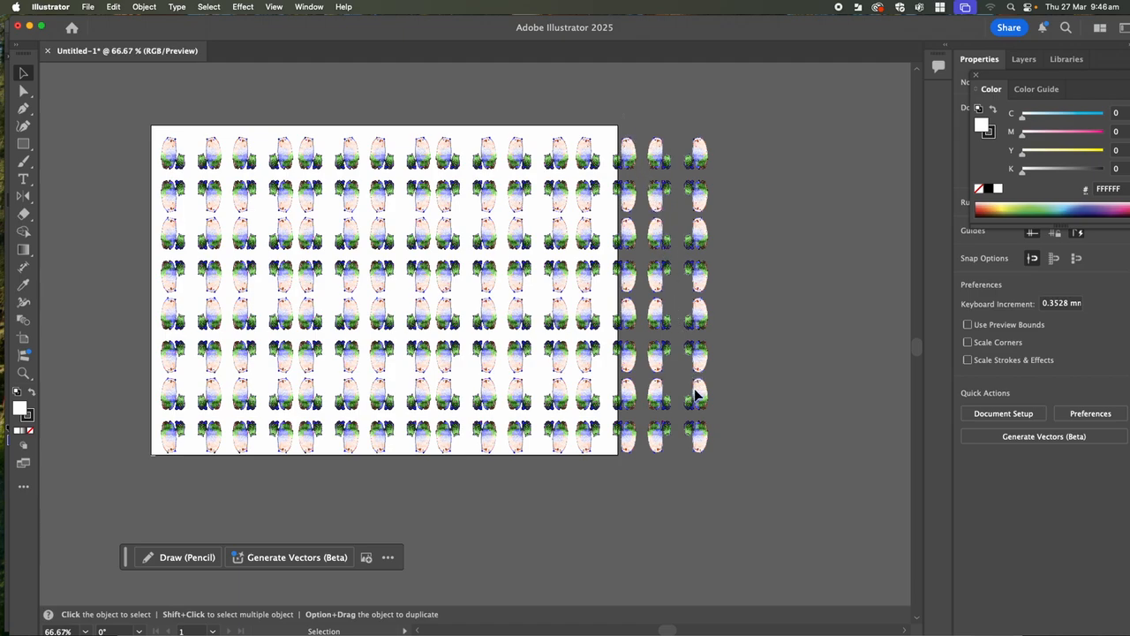
- Delete the two outermost columns of bears lying beyond the artboard's right edge
left_click_drag(714, 455, 721, 469)
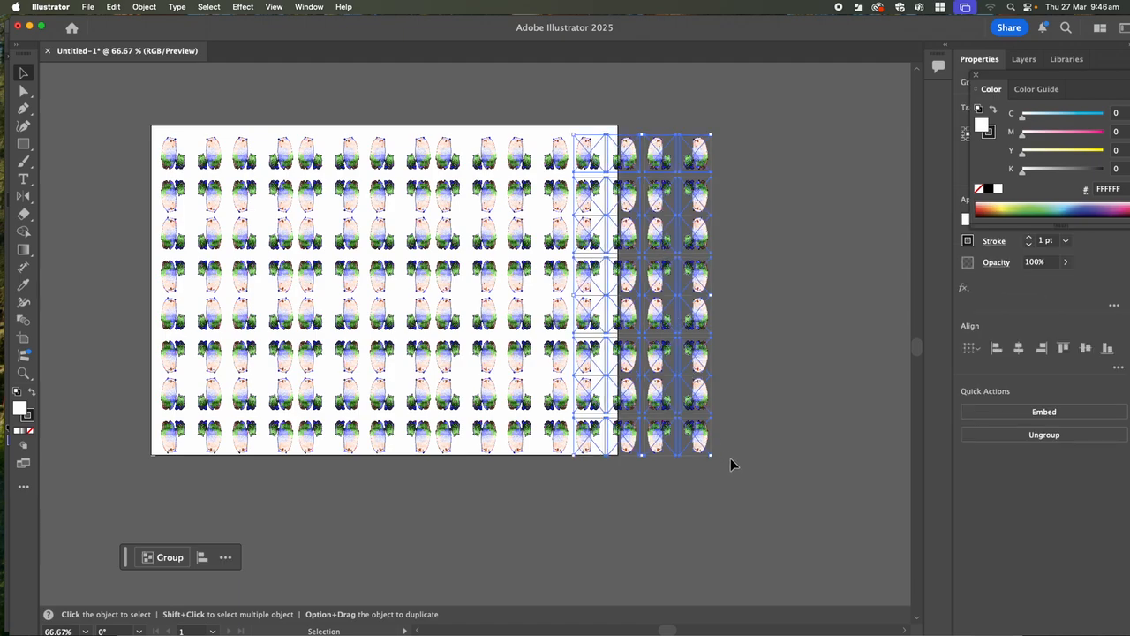
left_click(731, 457)
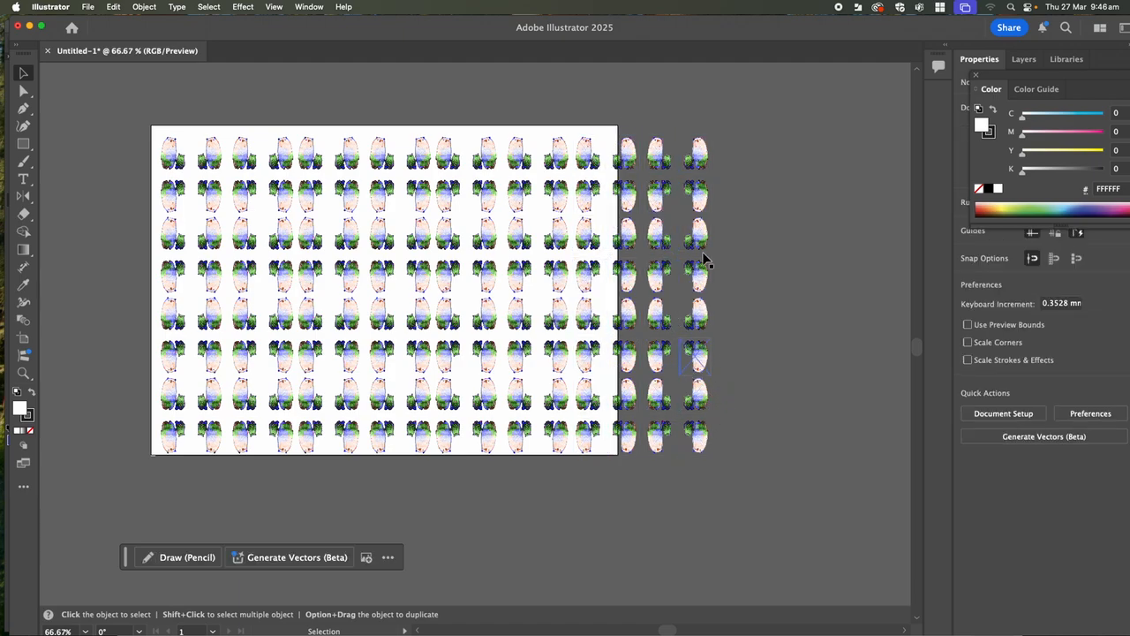
left_click(711, 452)
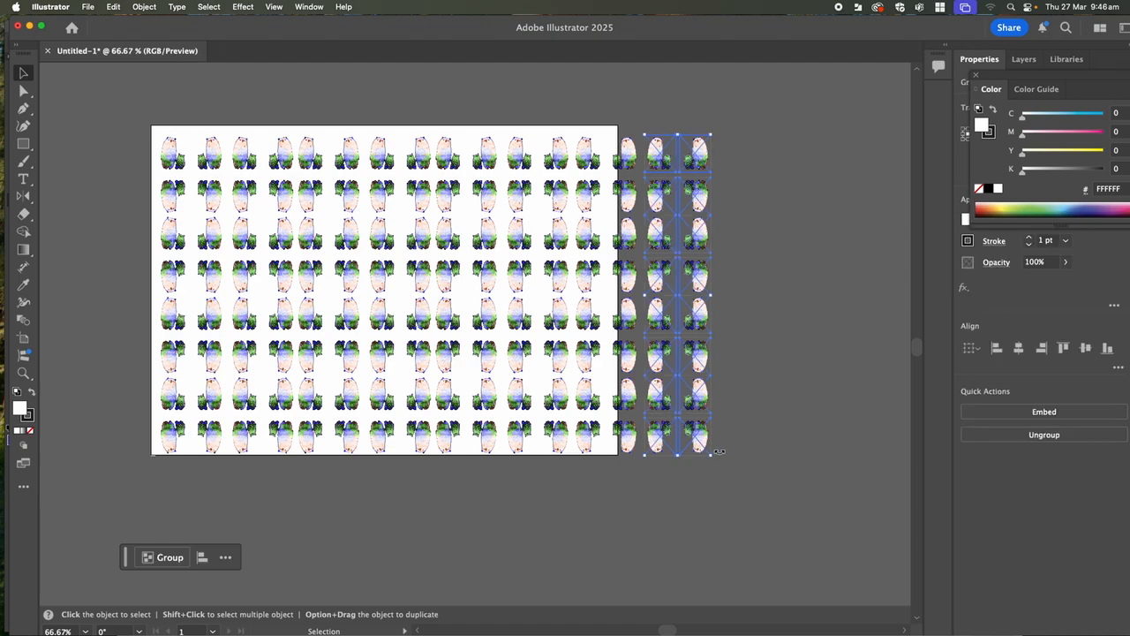
key("Delete")
left_click(629, 154)
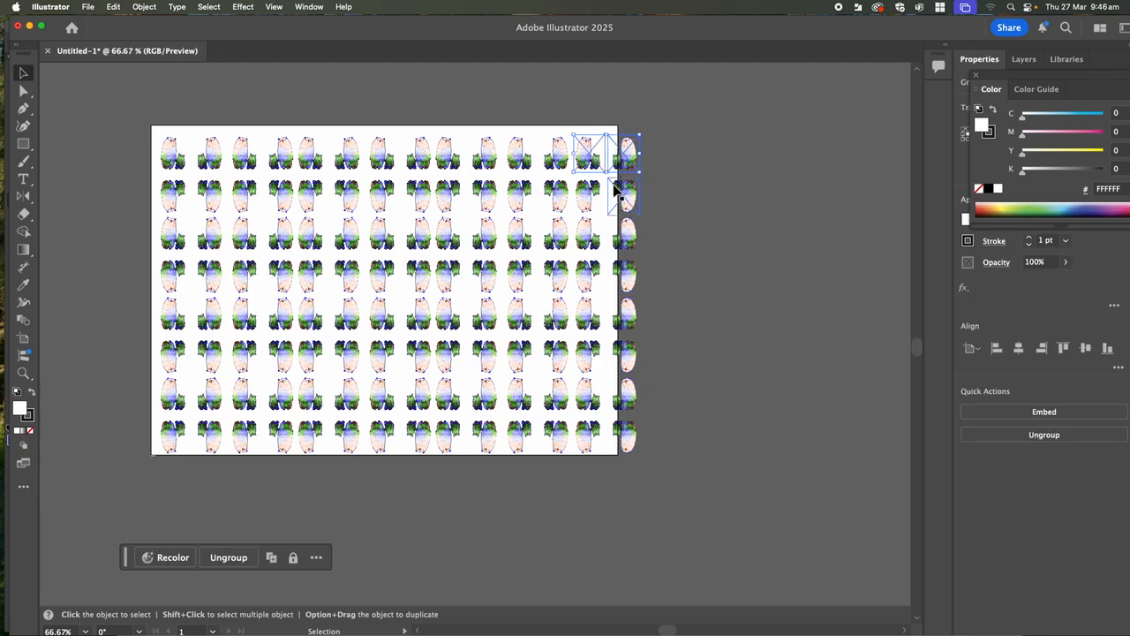
left_click(628, 439, "shift")
left_click(654, 151)
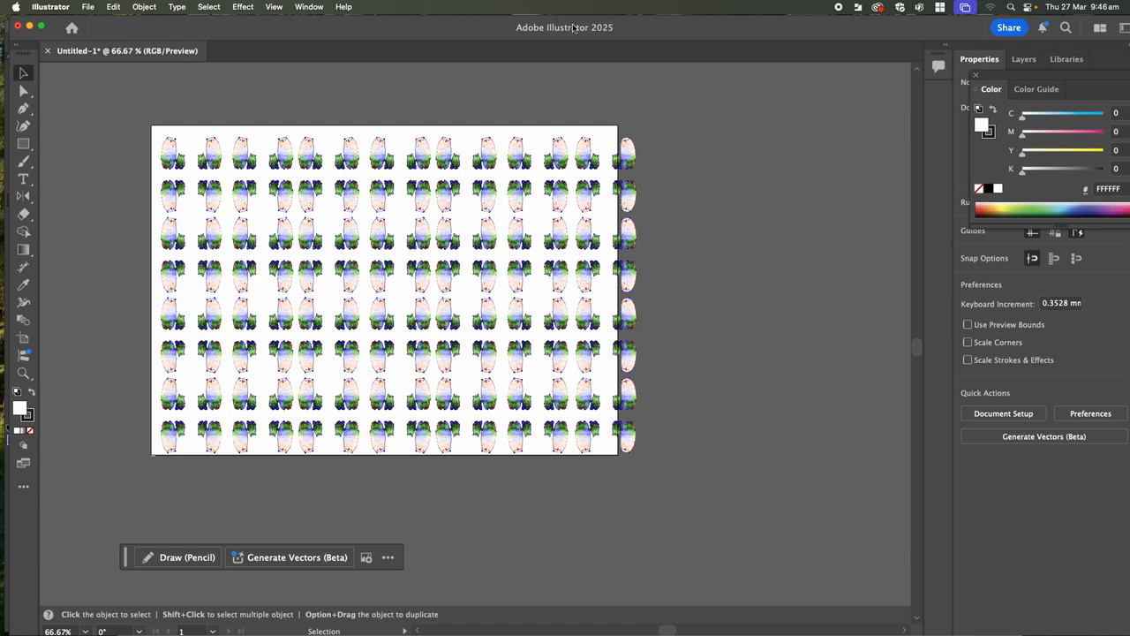
- Show the Layers panel and detach it from the dock as a floating panel beside the artboard
left_click(307, 7)
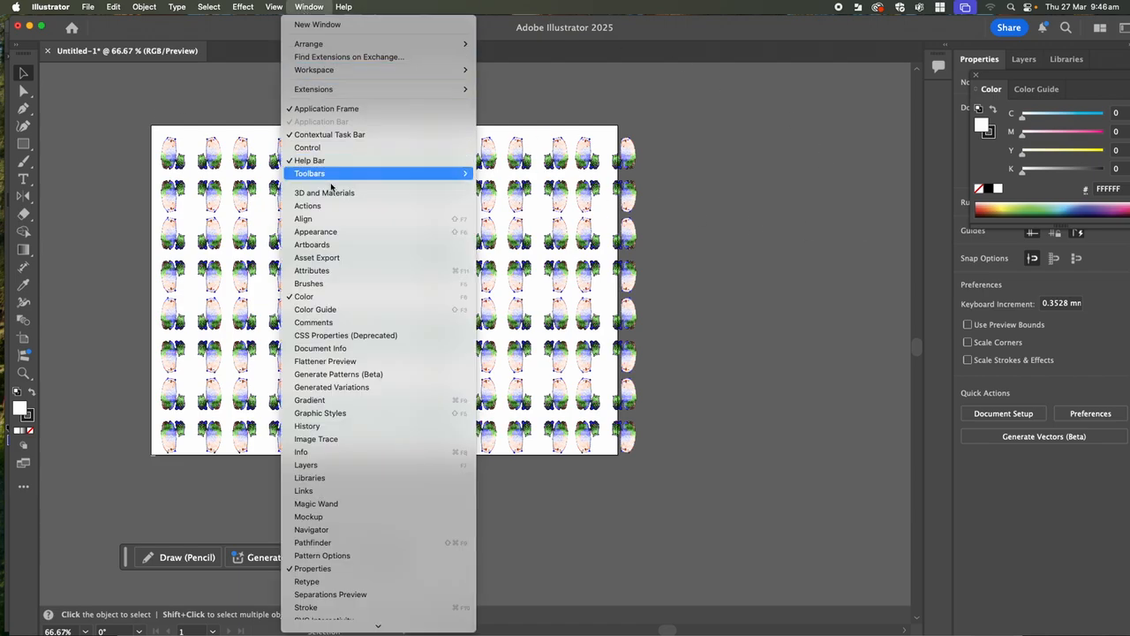
left_click(319, 468)
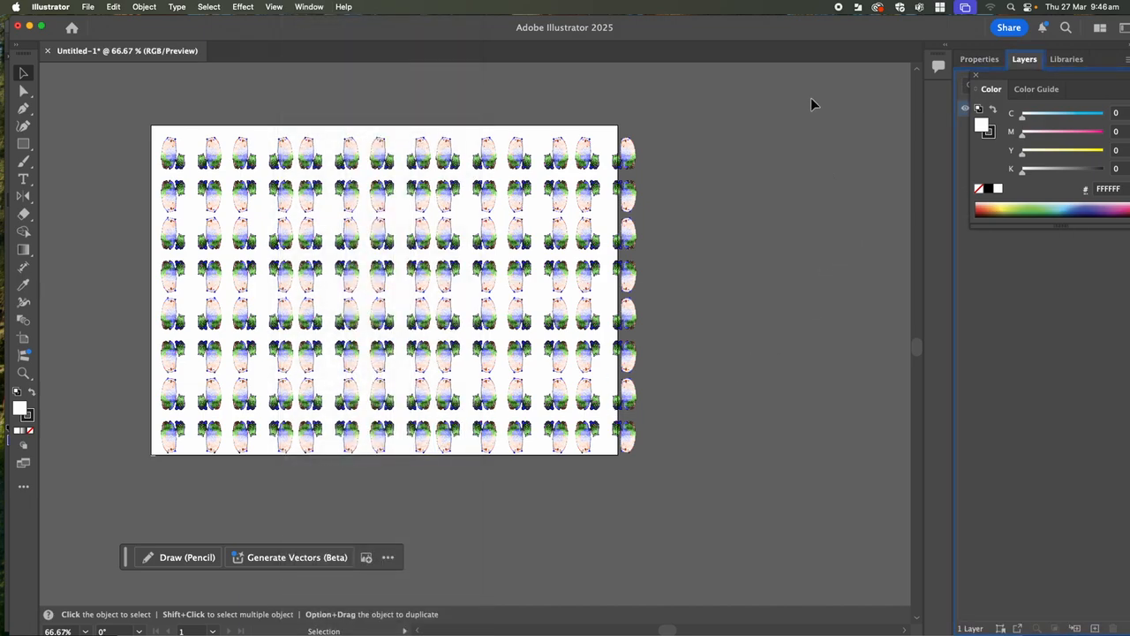
left_click(301, 7)
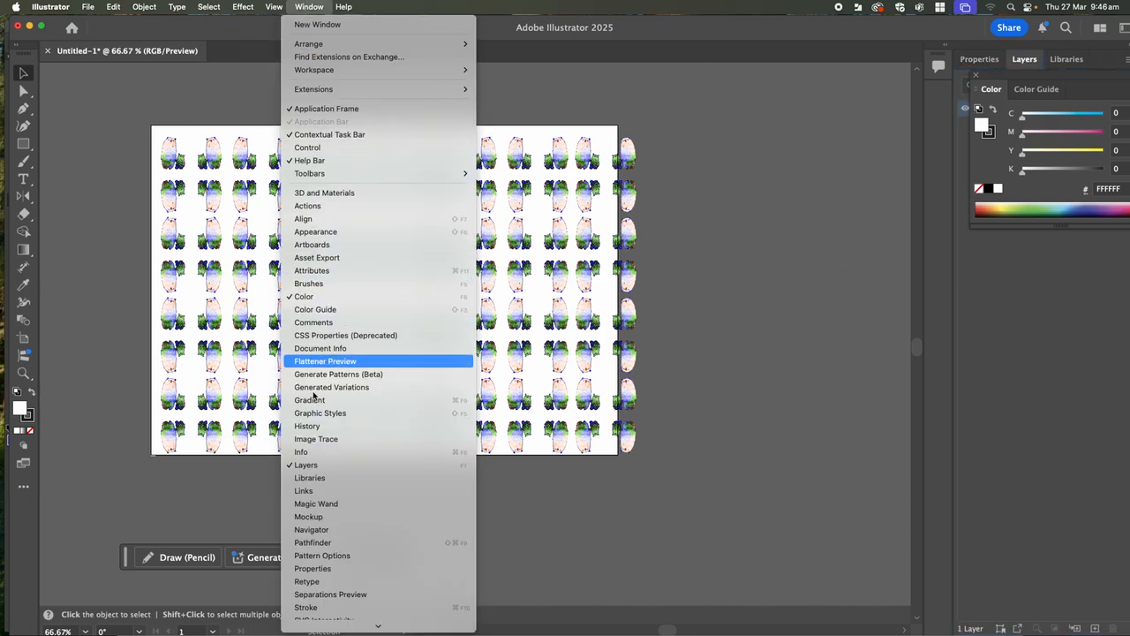
left_click(329, 469)
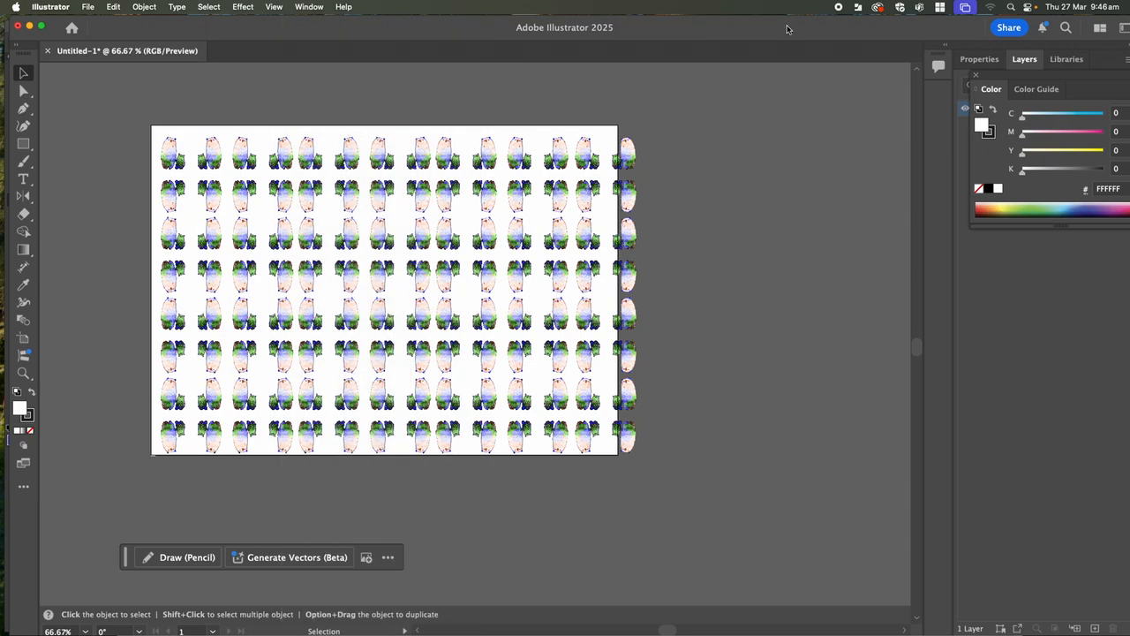
left_click_drag(1024, 59, 731, 76)
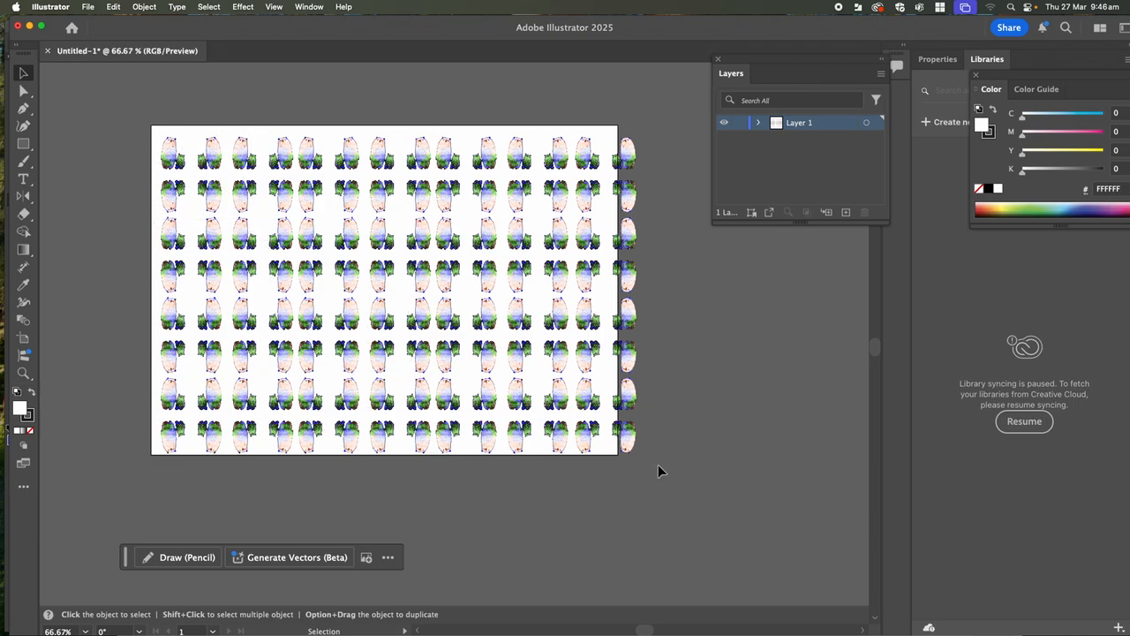
- Select all the artwork, add a new layer beneath Layer 1, and rename the new layer Background
key("super+a")
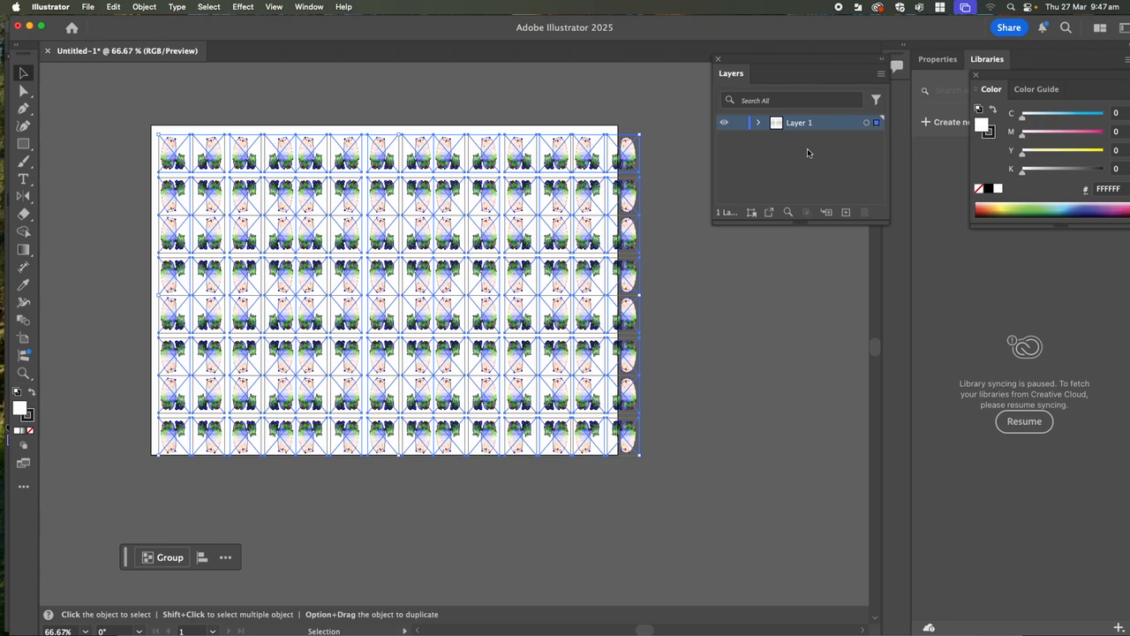
left_click(846, 213)
left_click_drag(806, 125, 809, 157)
double_click(802, 138)
type("Background")
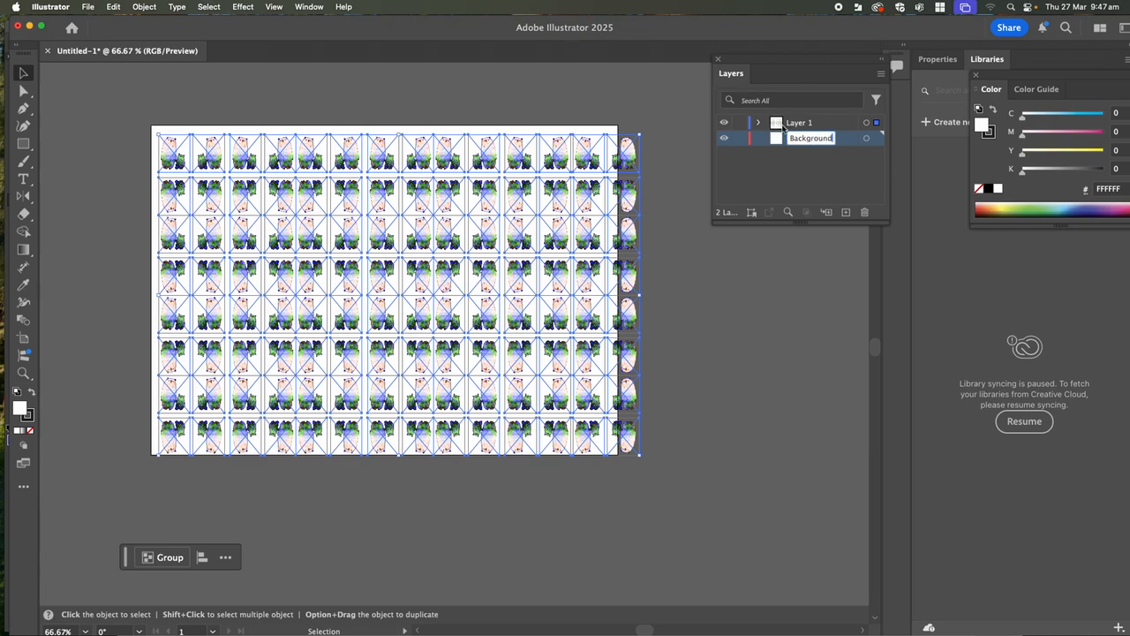
- Move the artwork to the Background layer and back to Layer 1, and rename Layer 1 as pattern
left_click_drag(877, 124, 878, 145)
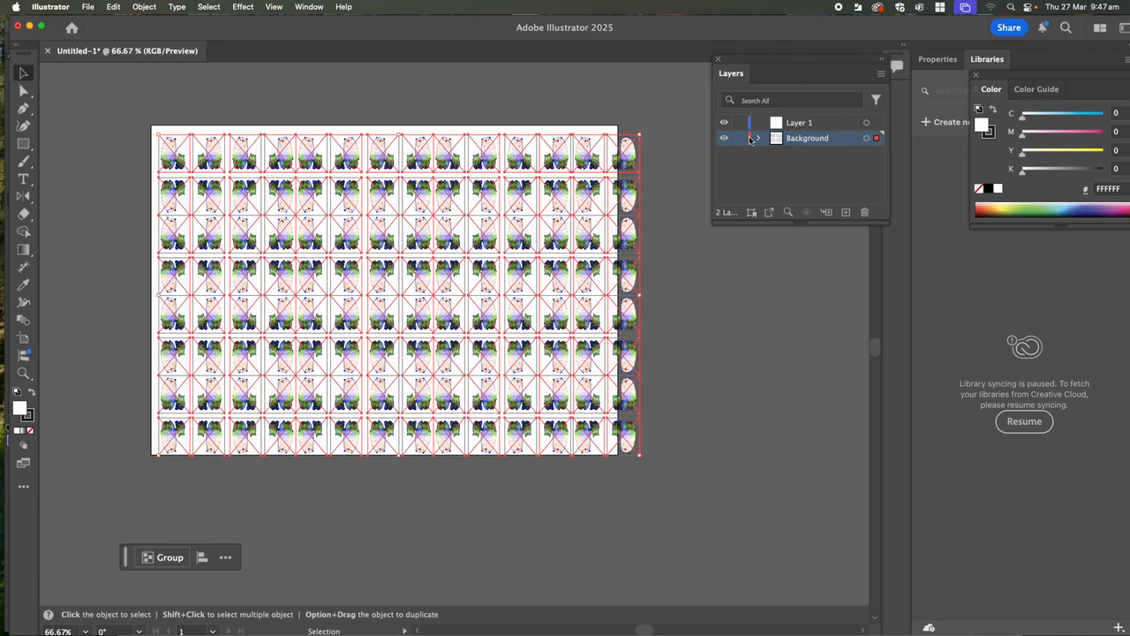
left_click_drag(877, 137, 877, 124)
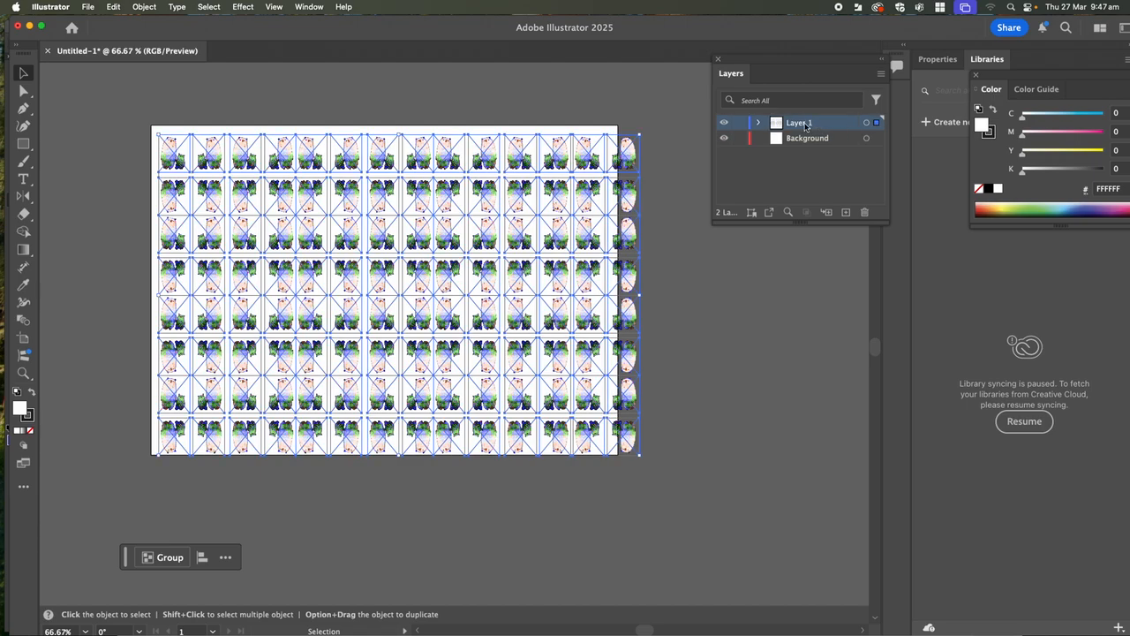
double_click(804, 126)
key("BackSpace")
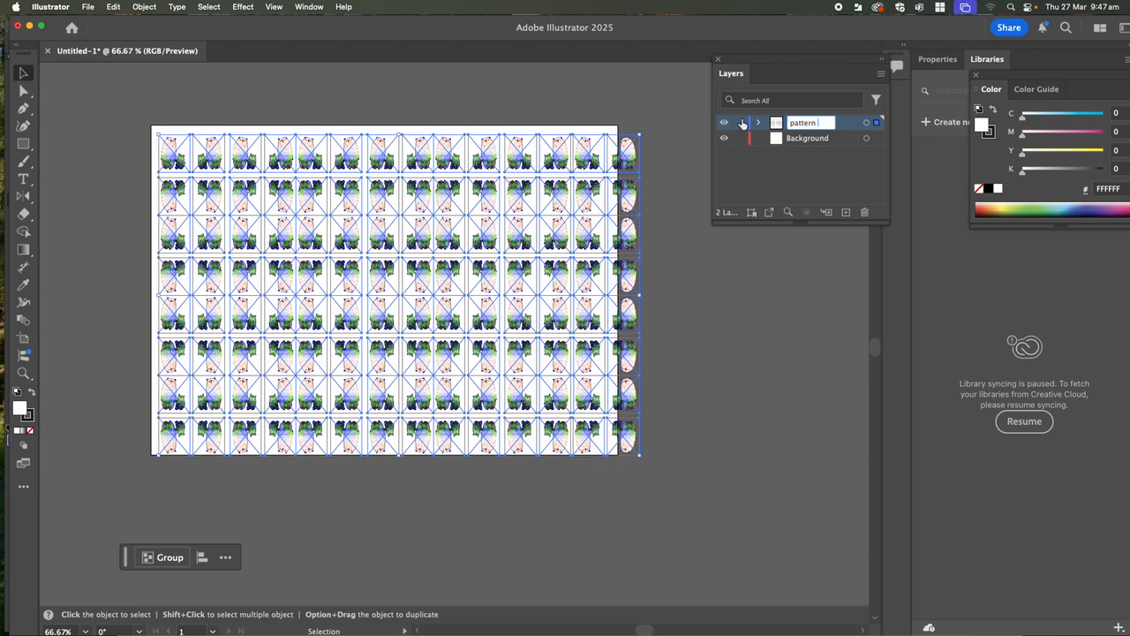
type("pattern")
left_click(753, 350)
- Make the Background layer active and hide the pattern layer
left_click(809, 139)
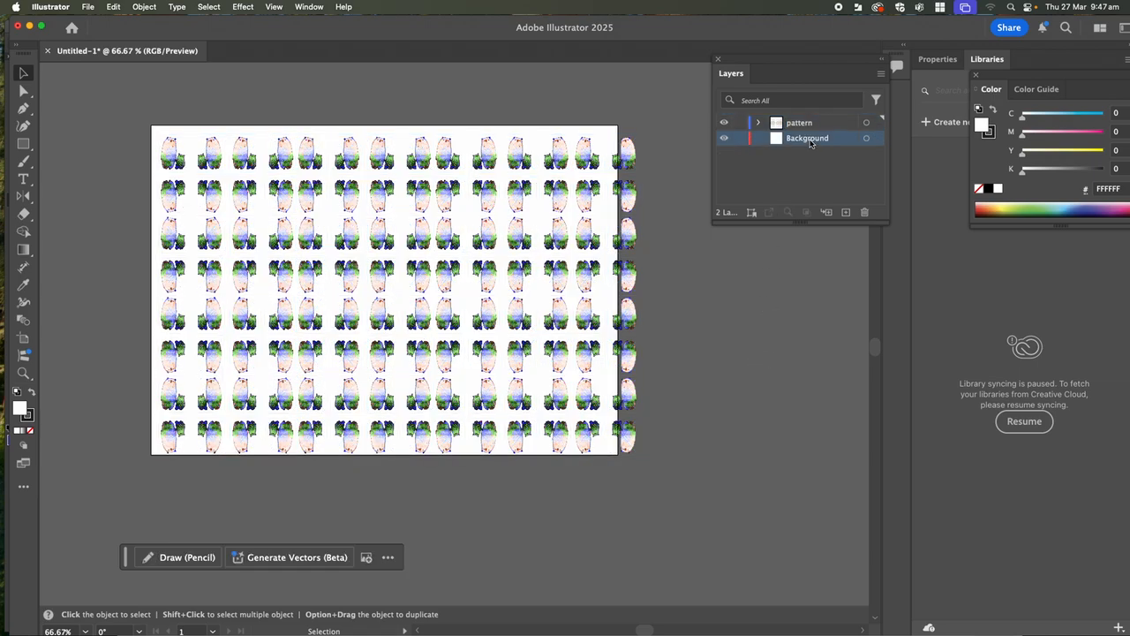
left_click(724, 126)
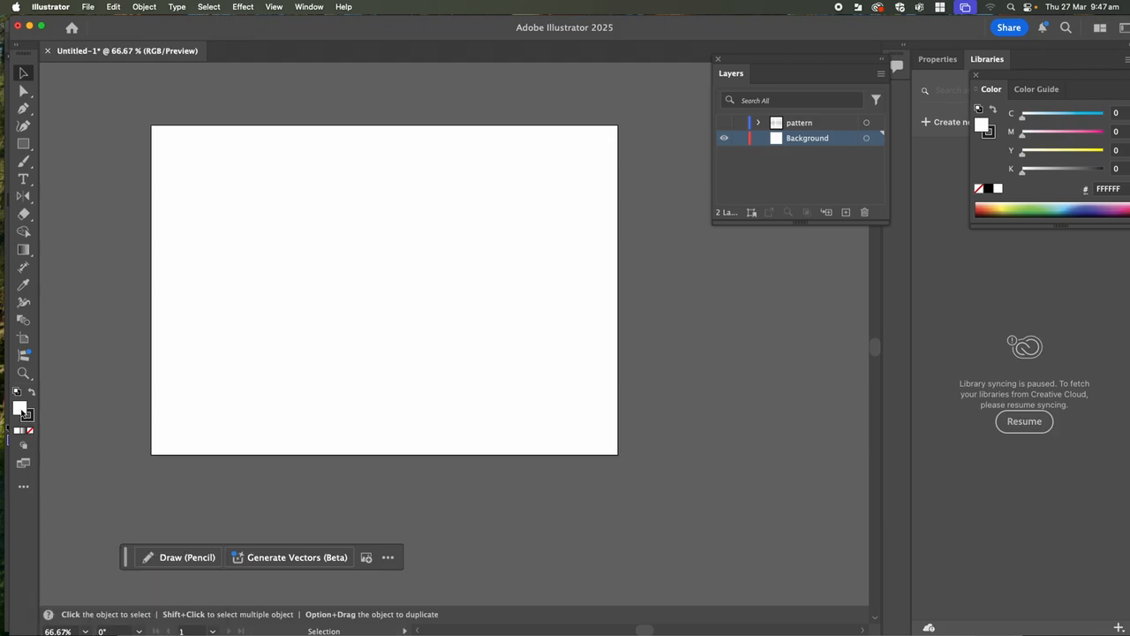
- Enlarge the Color panel beside the artboard and set the fill to light blue 77CFE6
left_click_drag(995, 78, 685, 333)
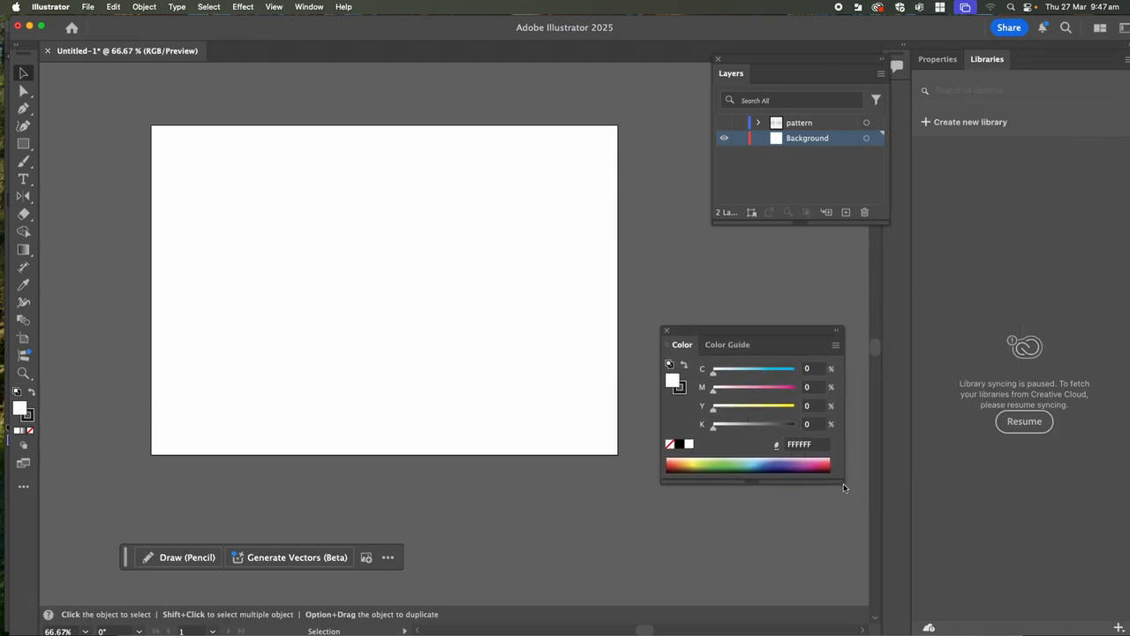
left_click_drag(843, 485, 875, 601)
left_click_drag(779, 328, 788, 233)
left_click(785, 395)
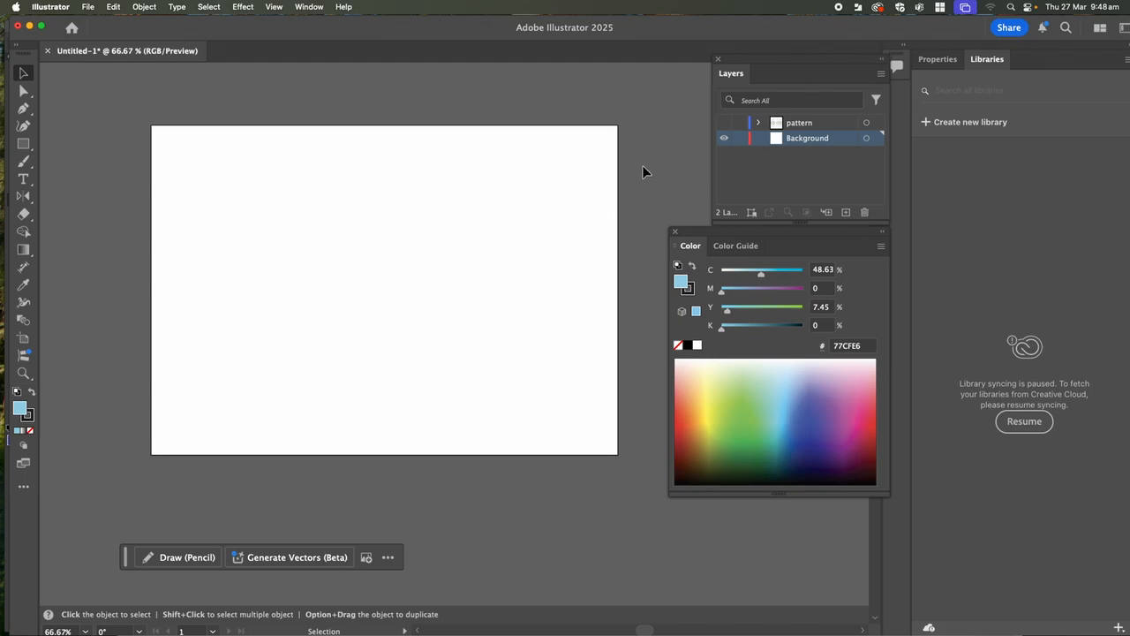
- Draw a rectangle slightly larger than the whole artboard on the Background layer and show the pattern layer again
left_click(23, 143)
left_click_drag(140, 120, 622, 459)
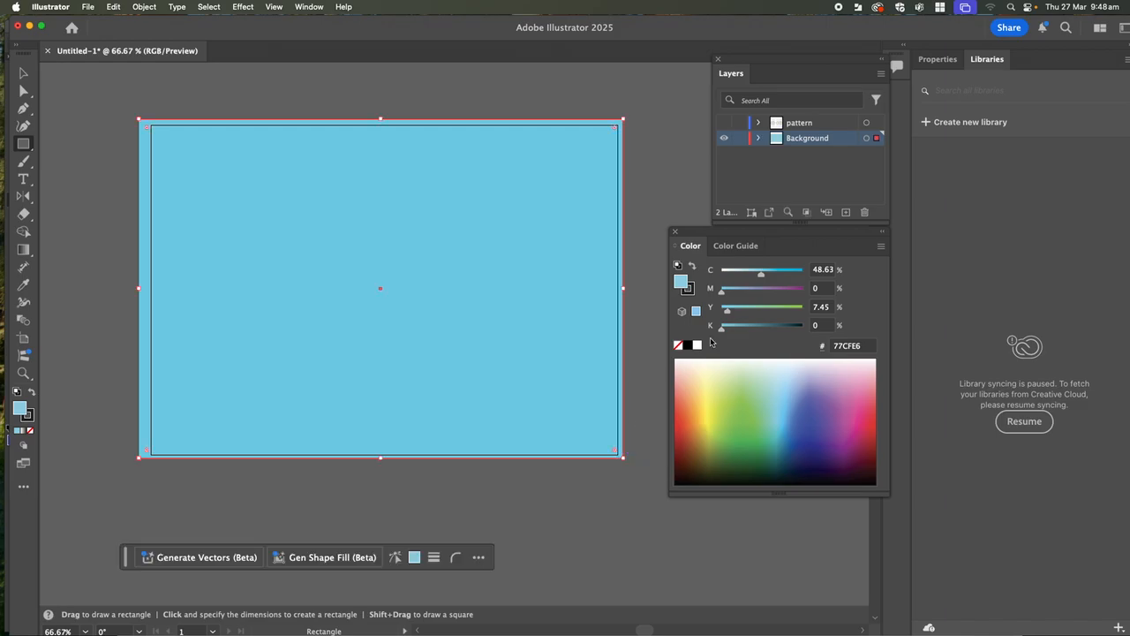
left_click(725, 124)
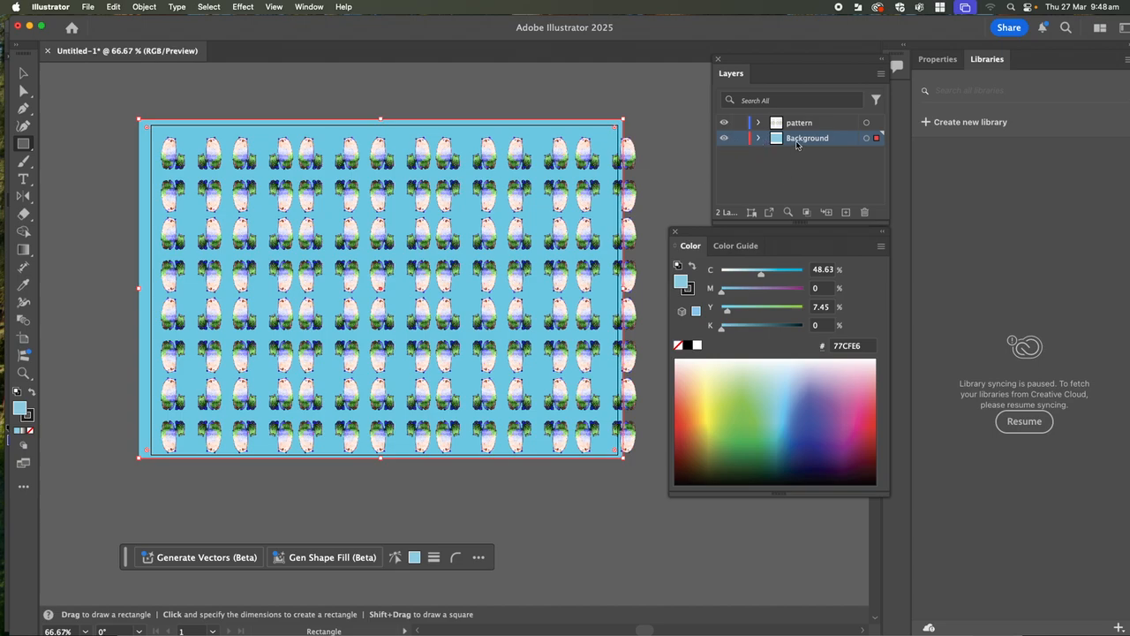
- Try several strong fill colours from across the spectrum on the background rectangle, starting with green 6CBE45
left_click(751, 412)
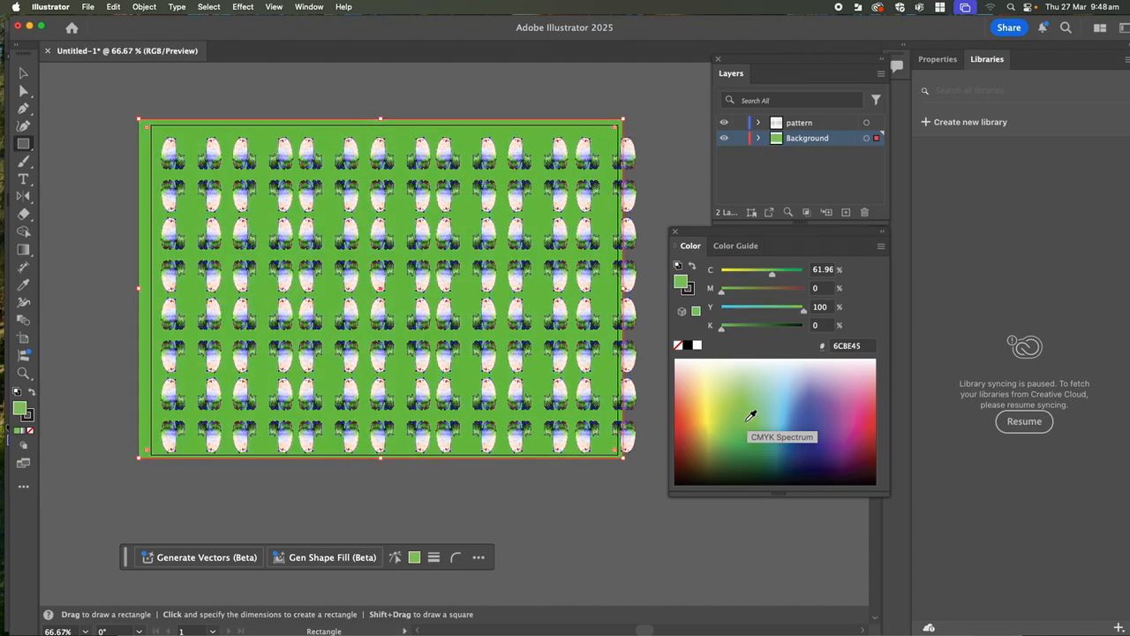
left_click(814, 392)
left_click(831, 405)
left_click(863, 416)
left_click(875, 415)
left_click(687, 400)
left_click(707, 424)
left_click(764, 424)
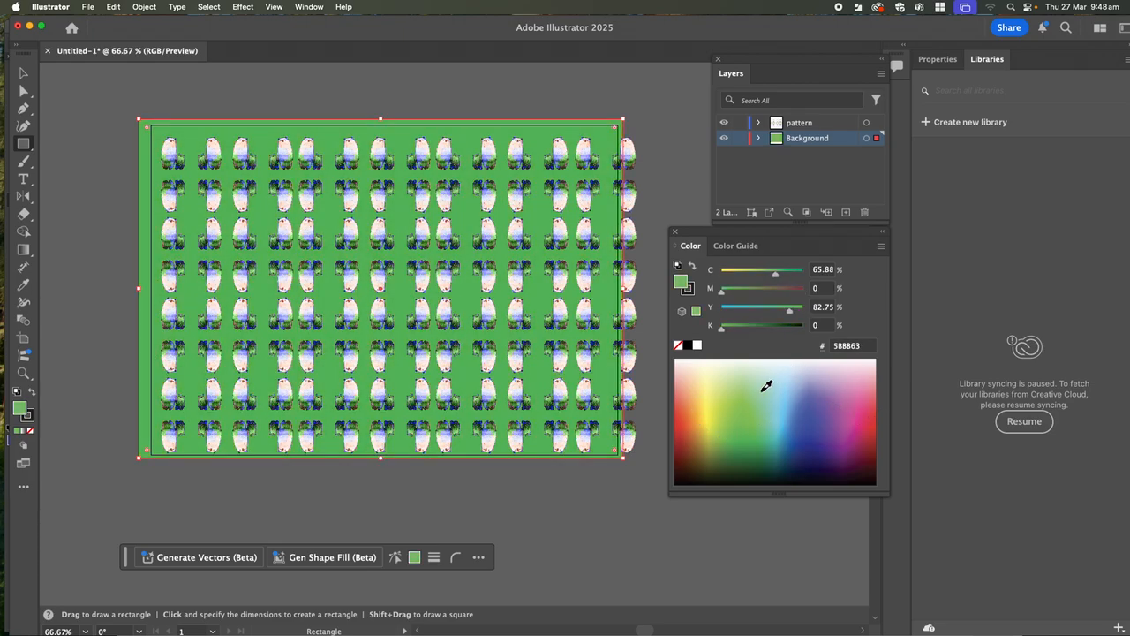
- Try blue fills such as 498FCD and a soft mint green on the background rectangle
left_click(766, 386)
left_click(790, 385)
left_click(794, 406)
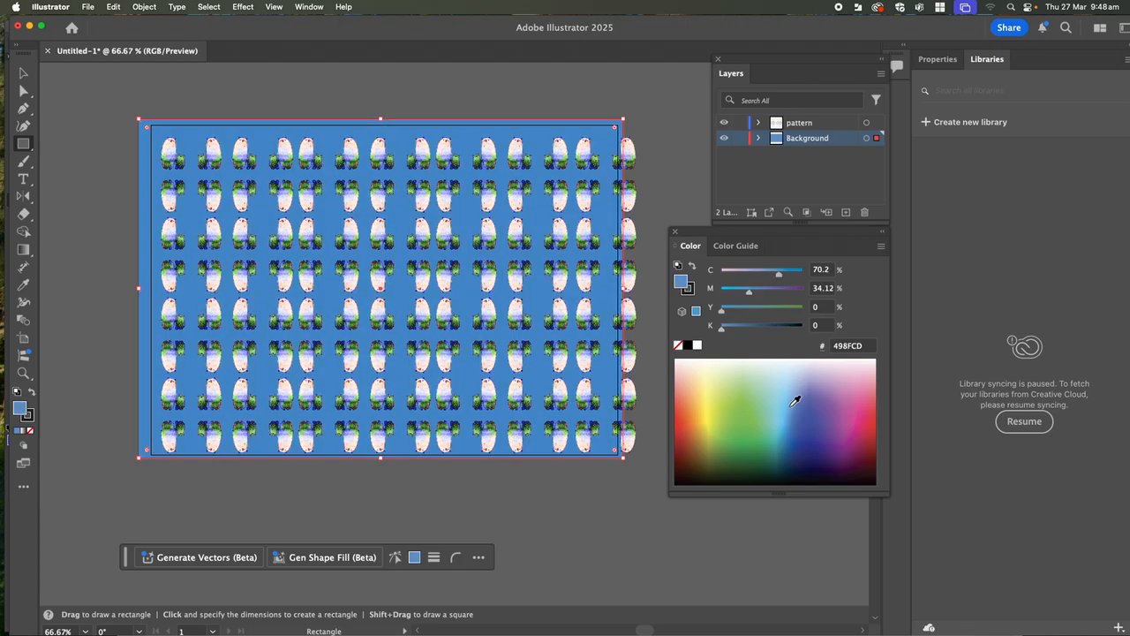
left_click(795, 374)
left_click(795, 409)
left_click(795, 384)
left_click(767, 387)
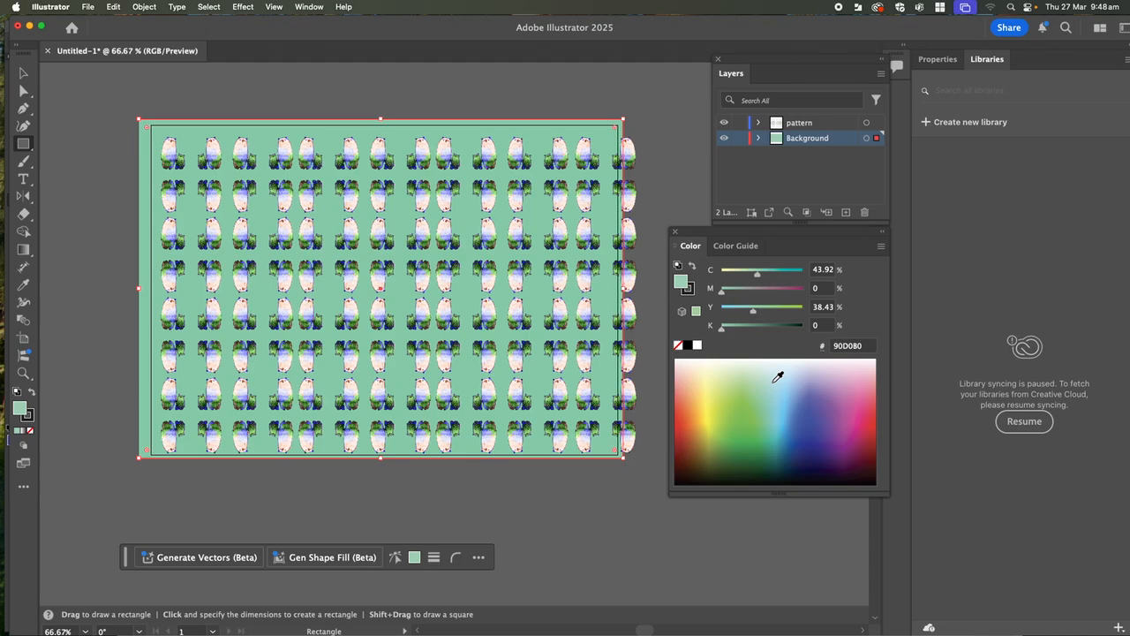
- Compare red CC3727, light blue 6ACCE1, green 84C77E and sky blue 73D0F0 as the background fill
left_click(687, 428)
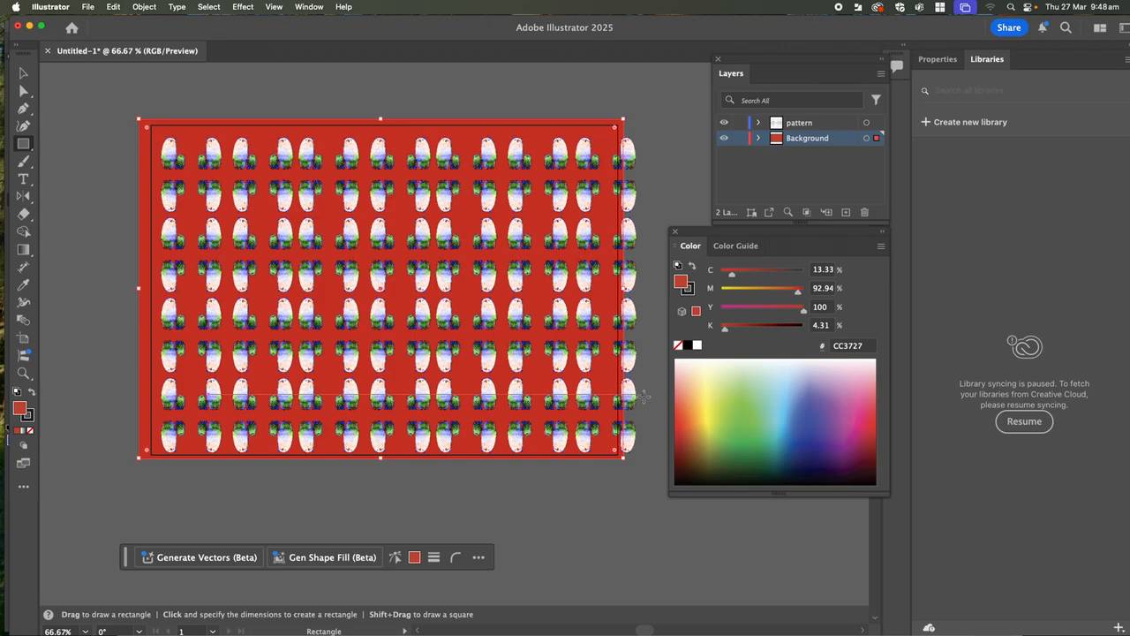
left_click(784, 395)
left_click(777, 402)
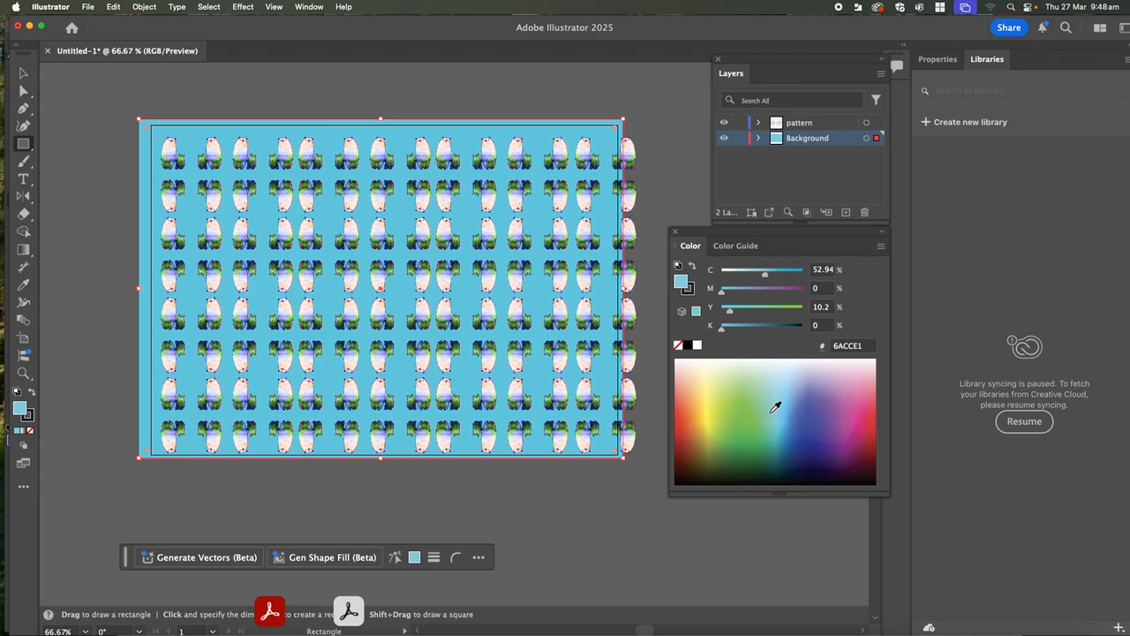
left_click(758, 394)
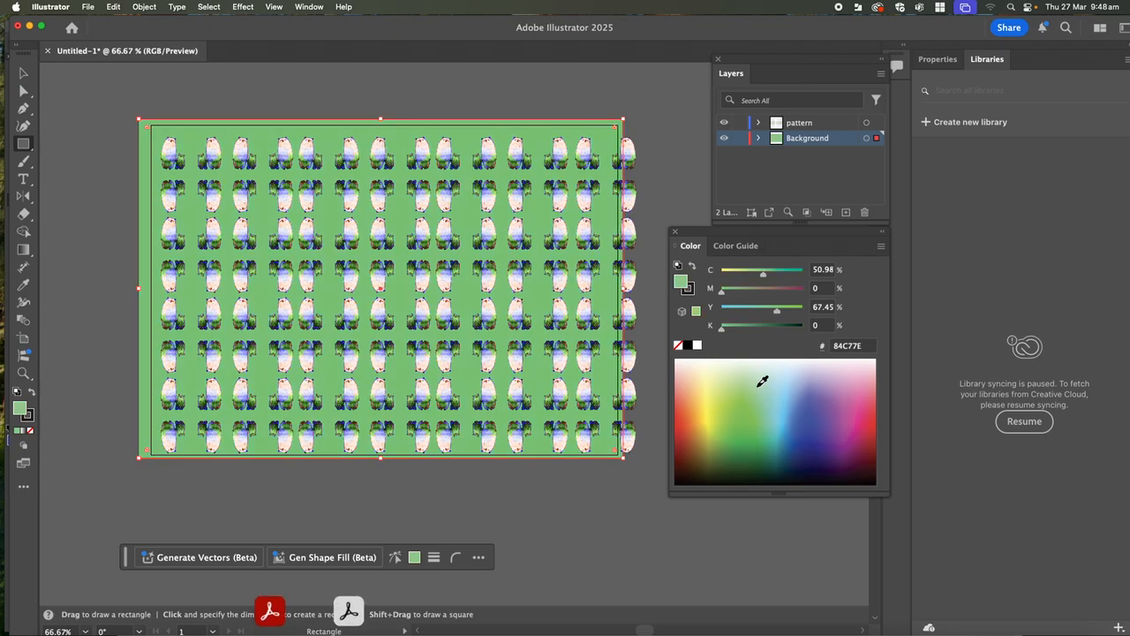
left_click(786, 389)
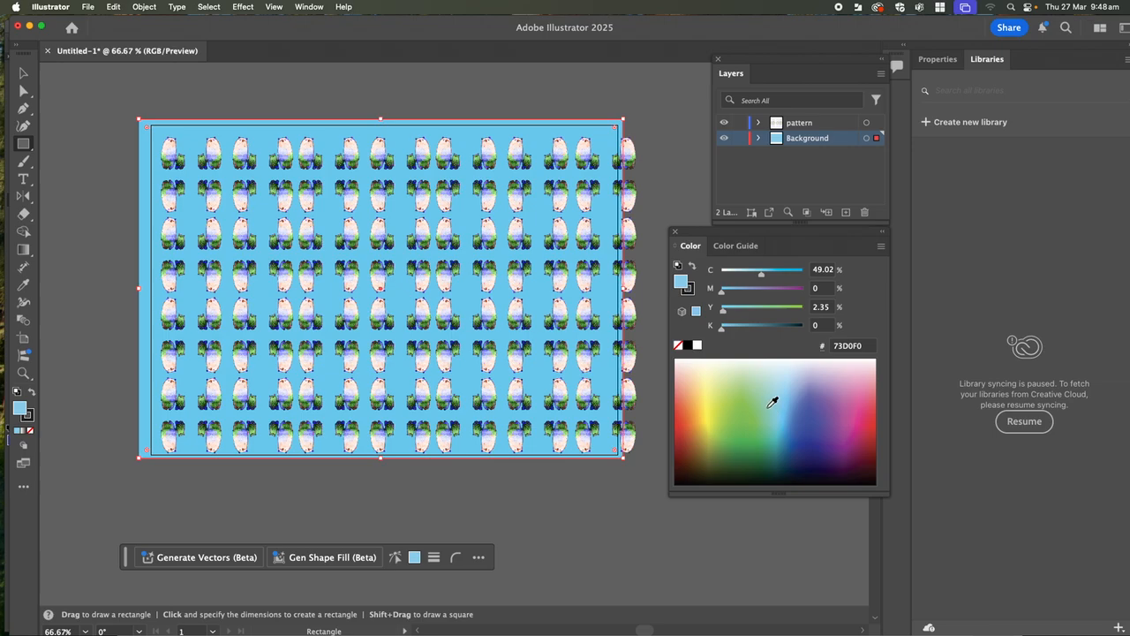
- Set the background rectangle's fill to the very pale blue-green D3EDEC
left_click(771, 370)
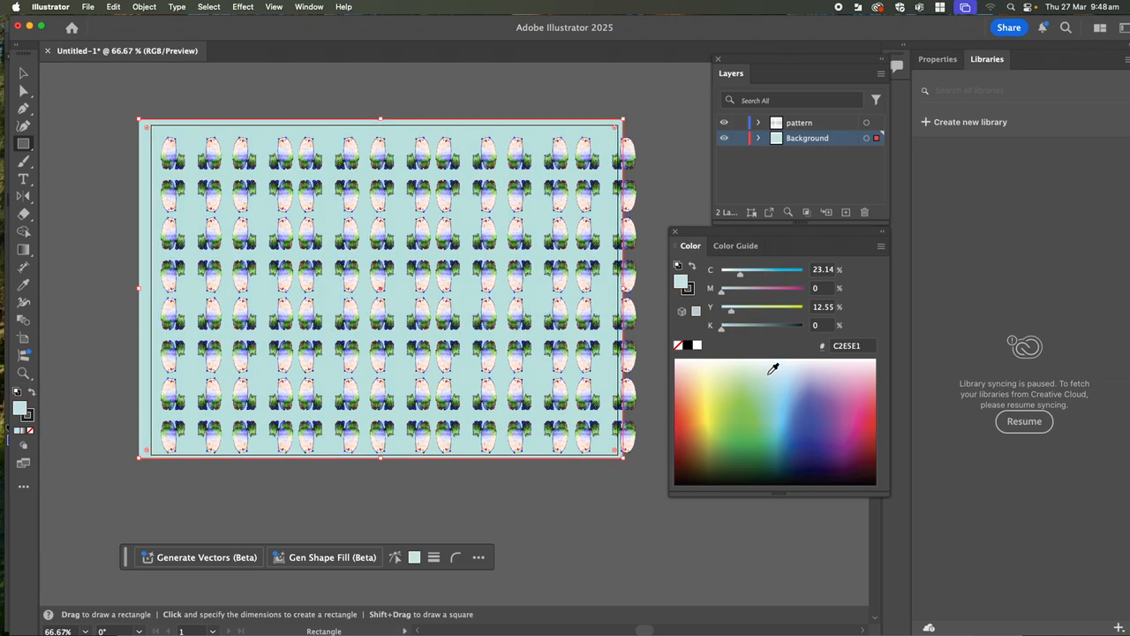
left_click(775, 366)
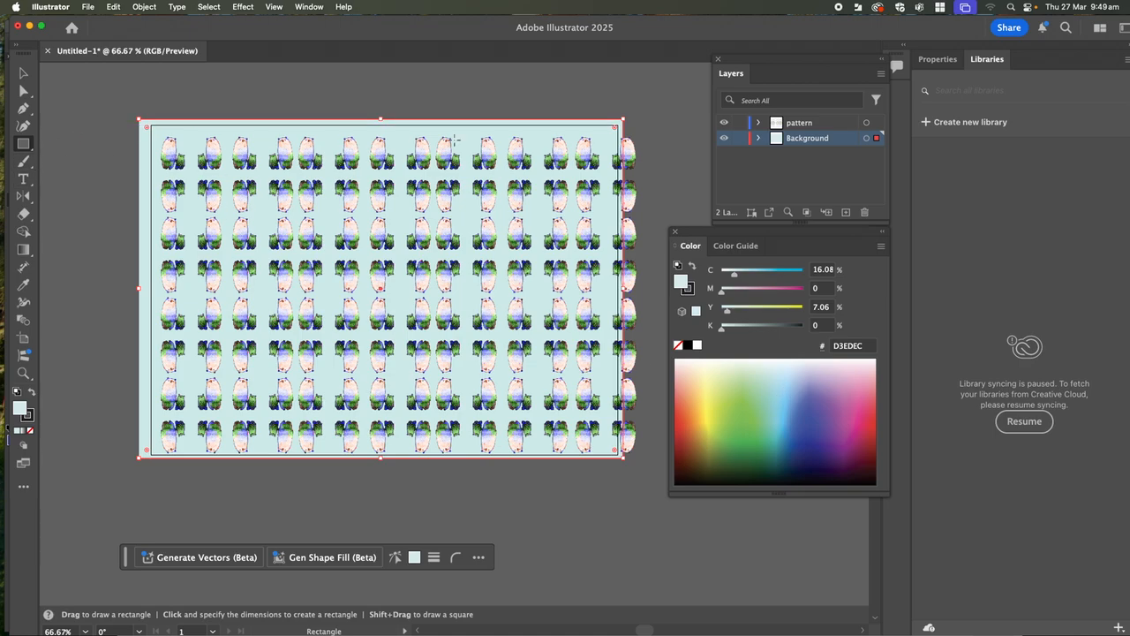
- Toggle the pattern layer off and on, and try moving the background rectangle to the pattern layer and back
left_click(724, 124)
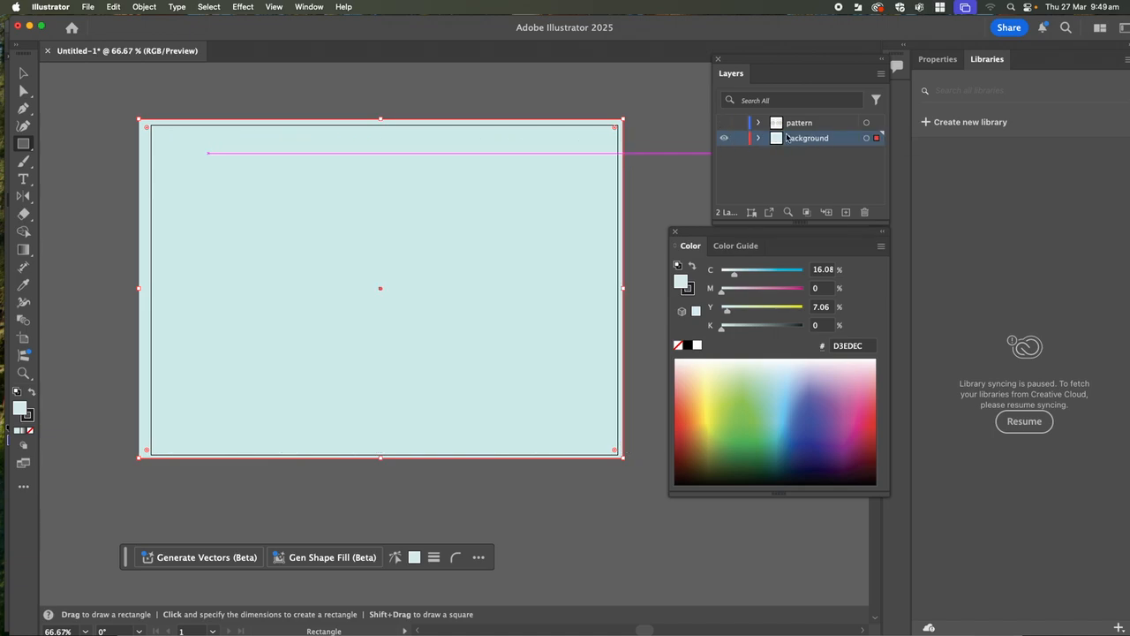
left_click(724, 125)
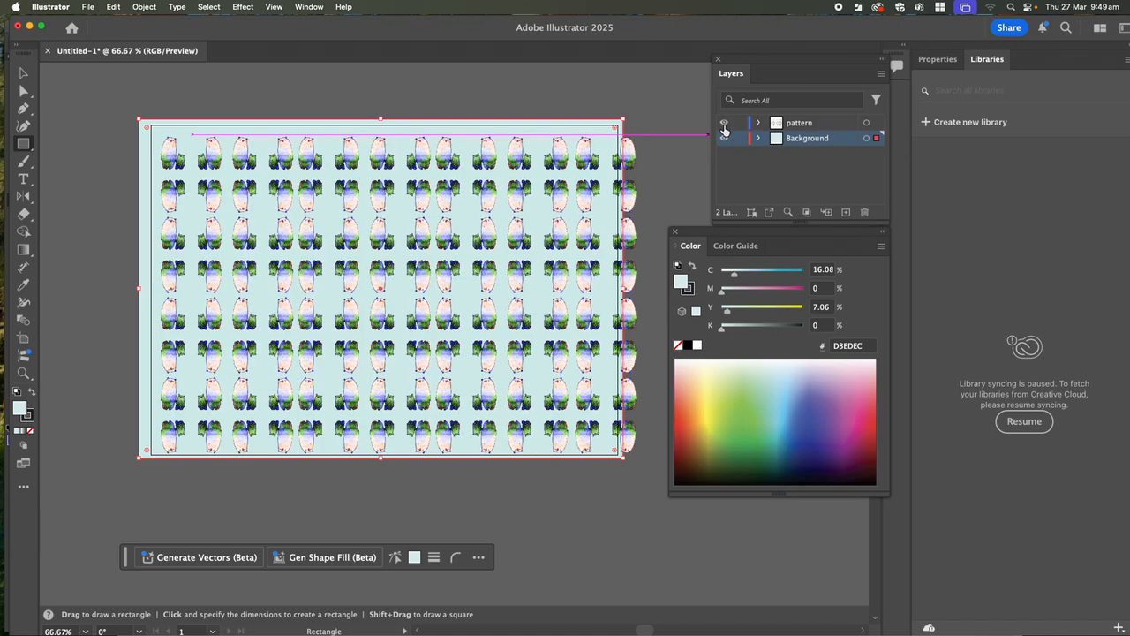
left_click(816, 127)
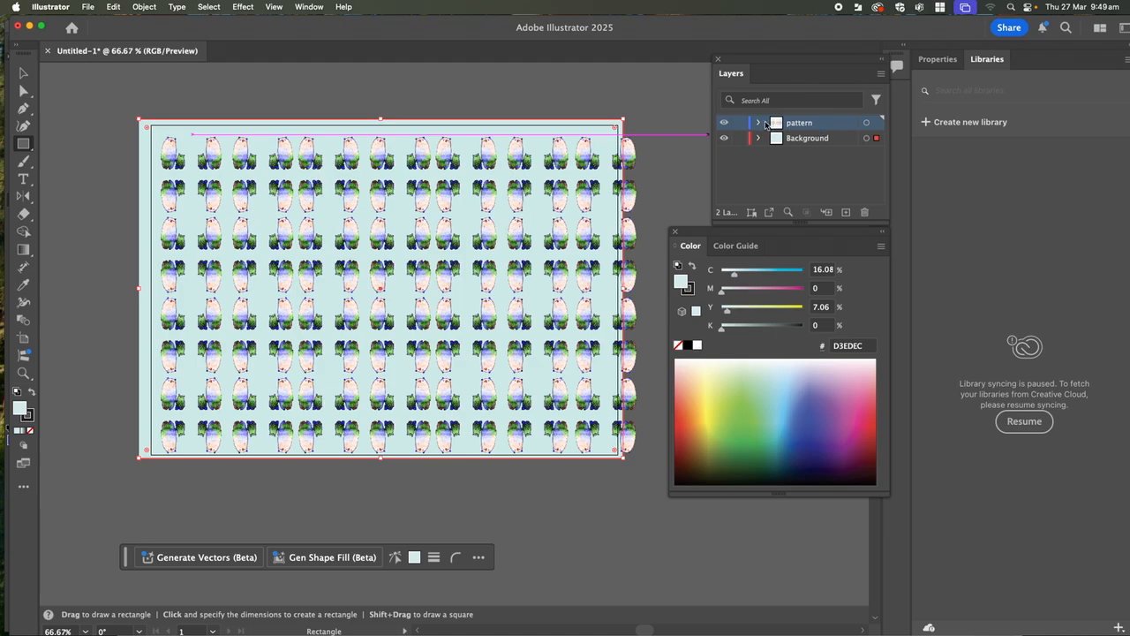
left_click(874, 126)
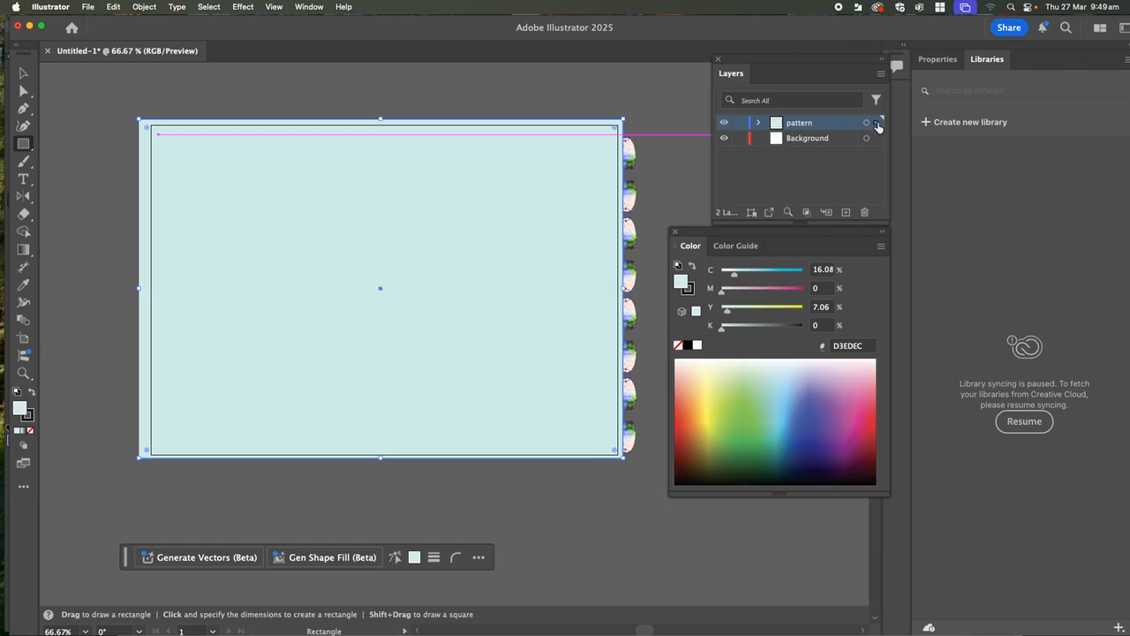
left_click(875, 140)
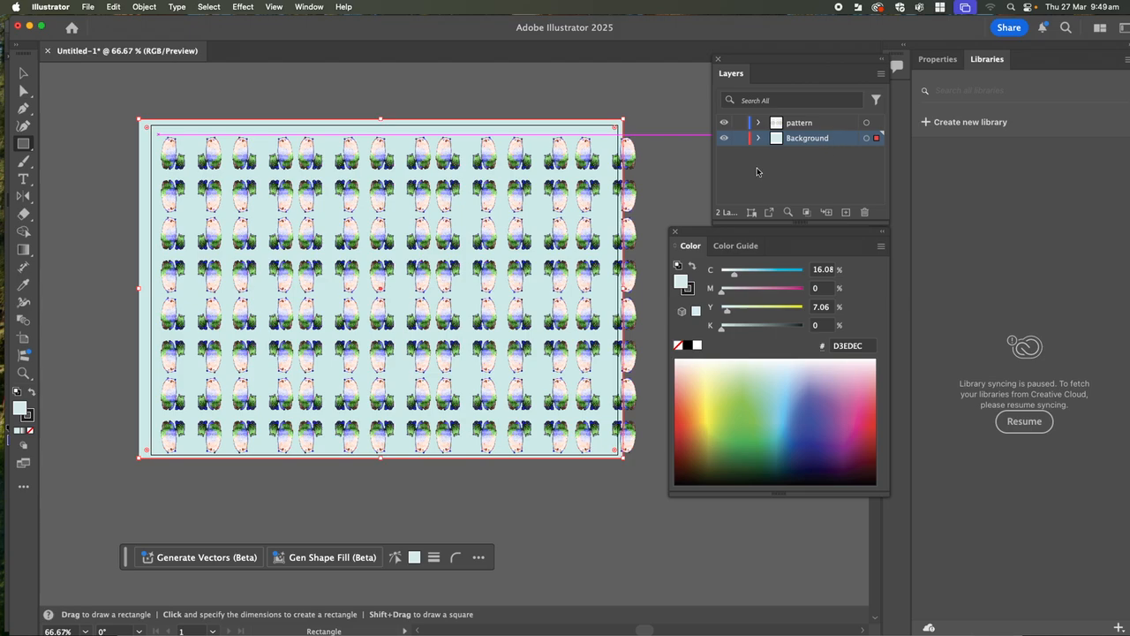
left_click(640, 101)
left_click(531, 357)
mouse_move(558, 632)
key("super+equal")
key("super+equal")
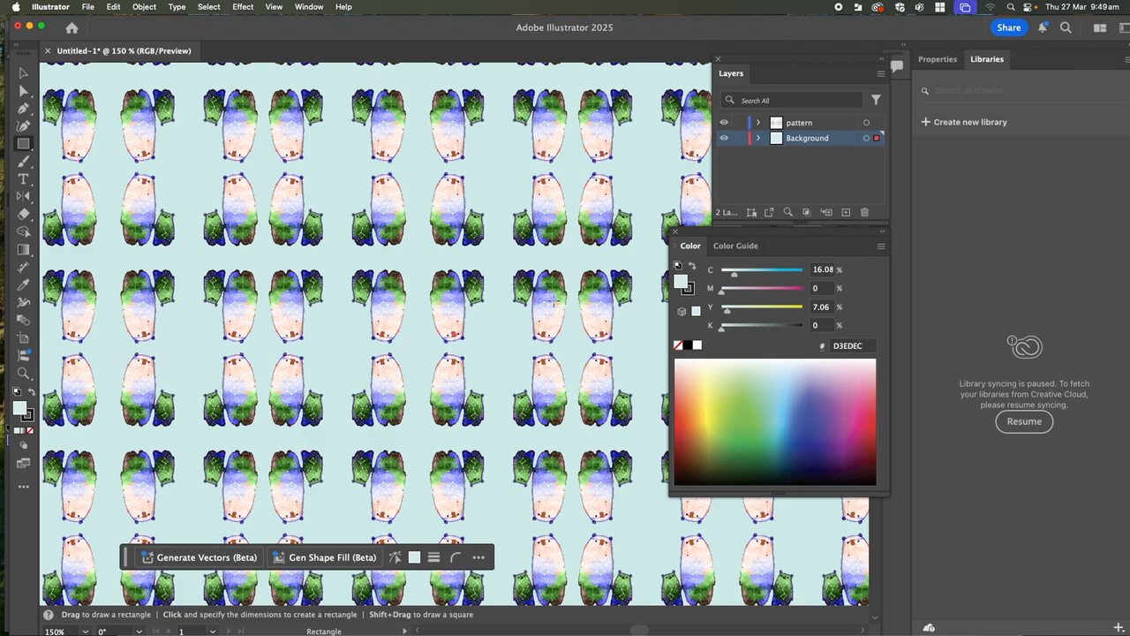
key("super+equal")
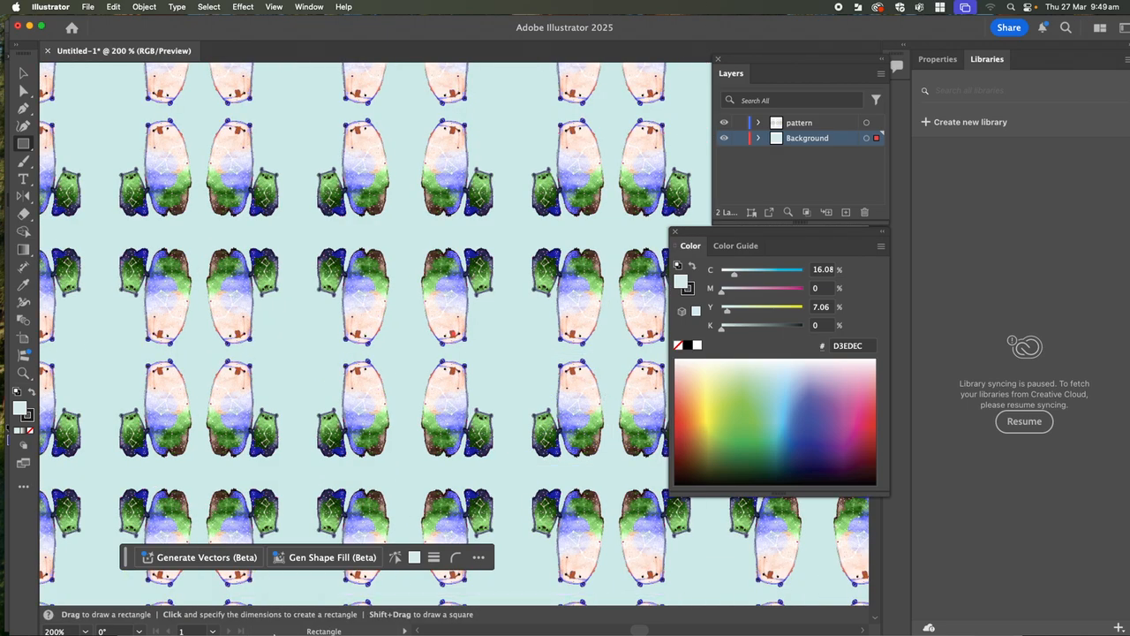
left_click_drag(339, 507, 339, 557)
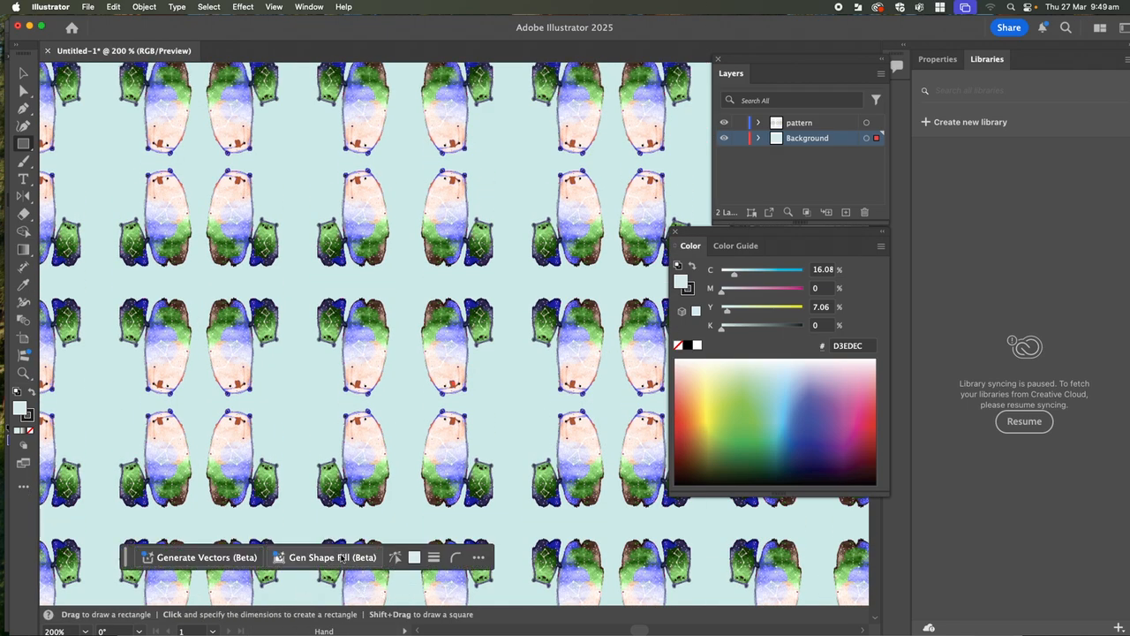
left_click(115, 183)
key("BackSpace")
type("304.8")
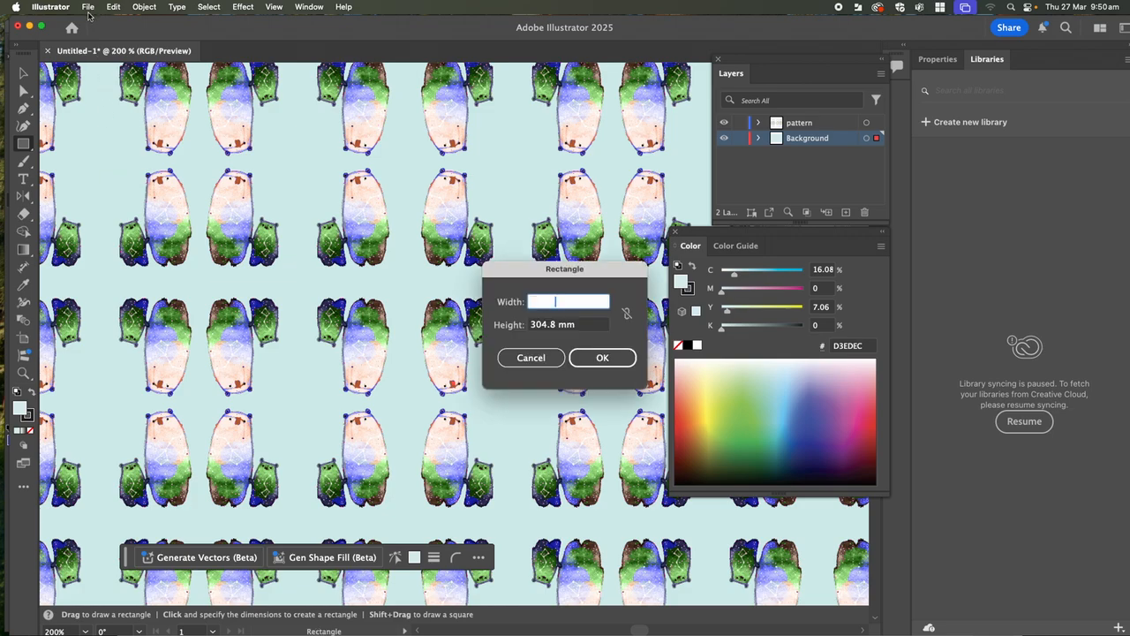
left_click(88, 7)
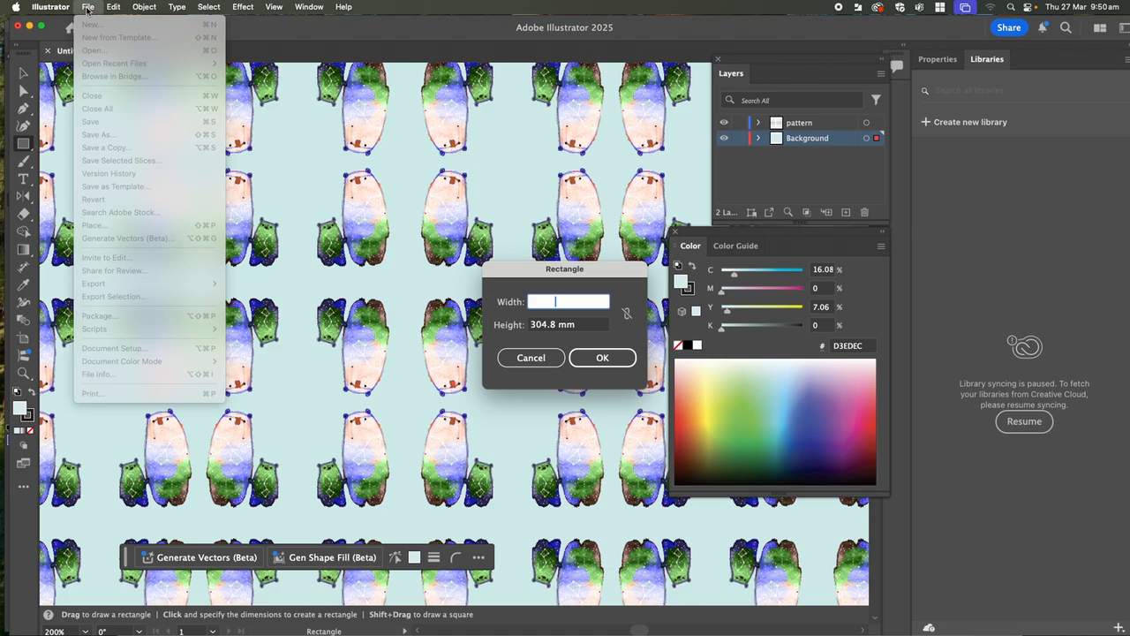
left_click(334, 189)
left_click(602, 357)
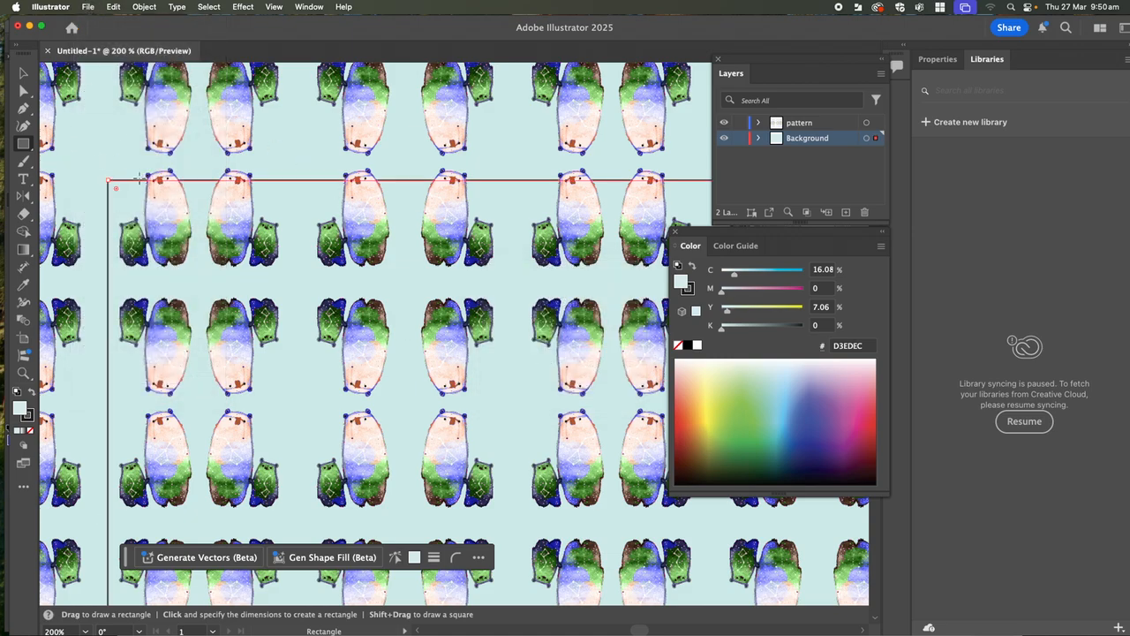
key("super+z")
- Place Little creature 1.psd as a large linked image on the Background layer, behind the bears
left_click(88, 7)
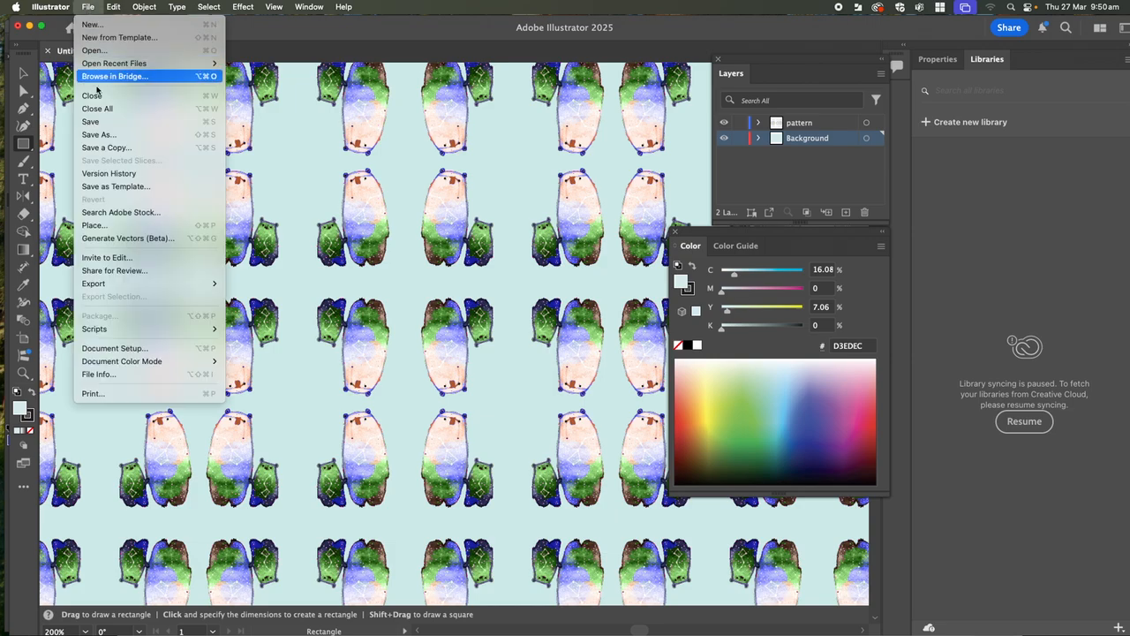
left_click(114, 226)
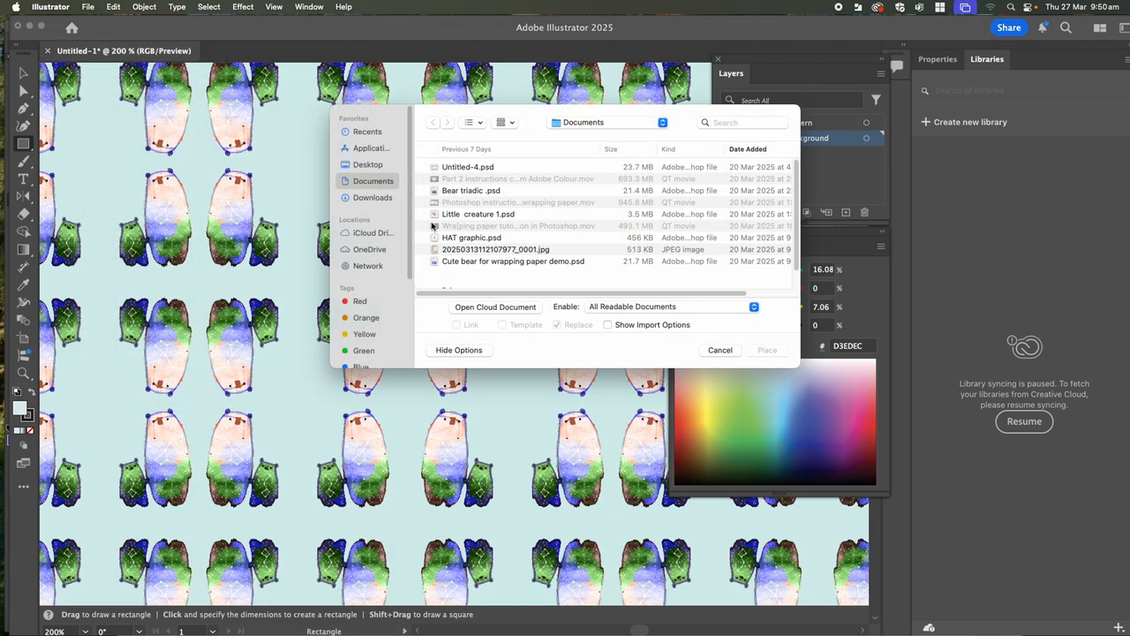
left_click(477, 214)
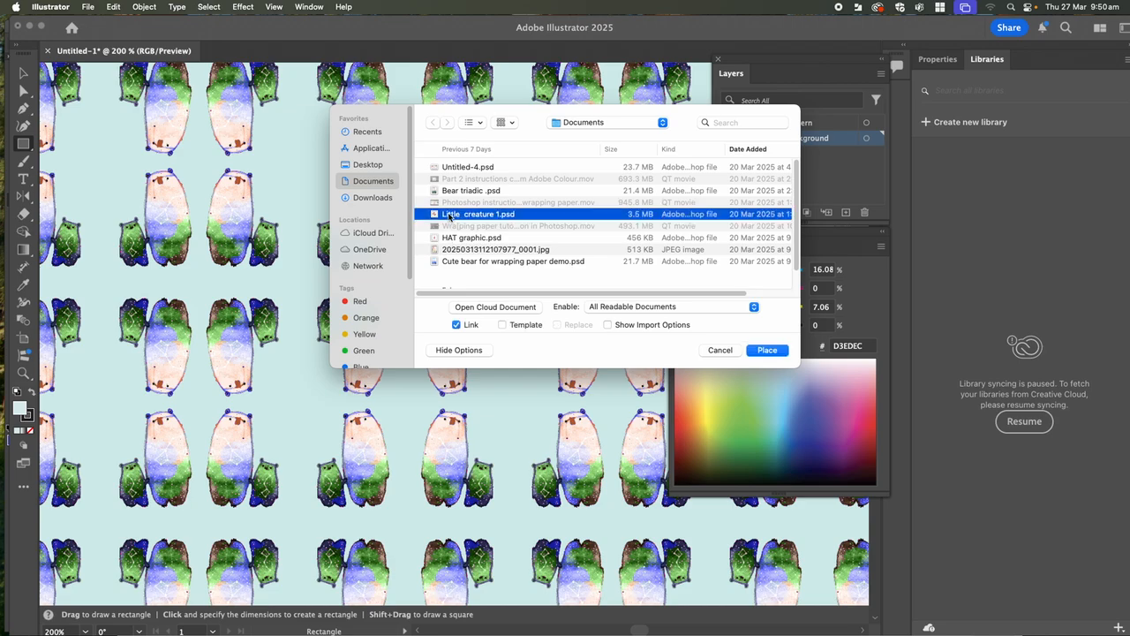
left_click(768, 350)
left_click_drag(94, 141, 492, 547)
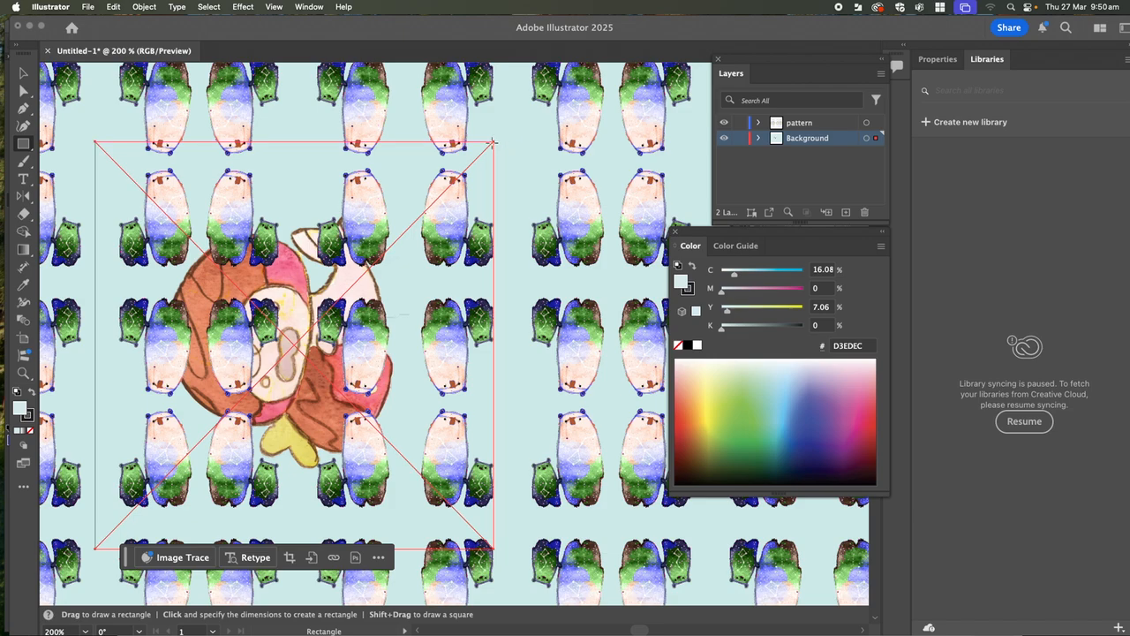
key("v")
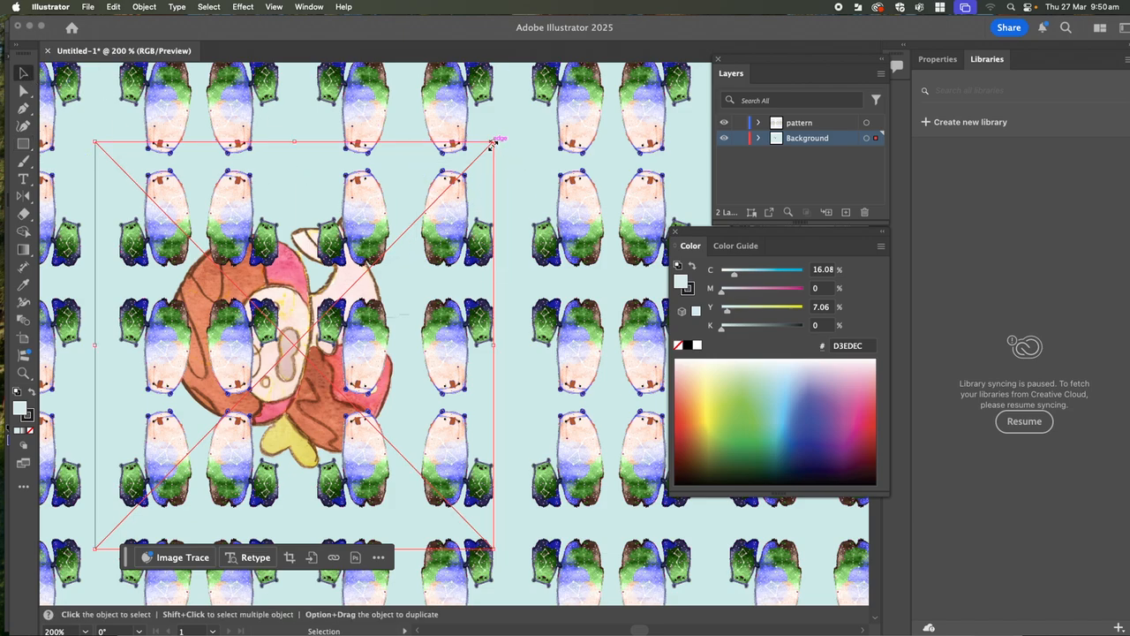
- Try shrinking and repositioning the creature illustration on the Background layer, and undo the resize
left_click_drag(492, 141, 231, 394)
left_click_drag(145, 454, 212, 406)
key("super+z")
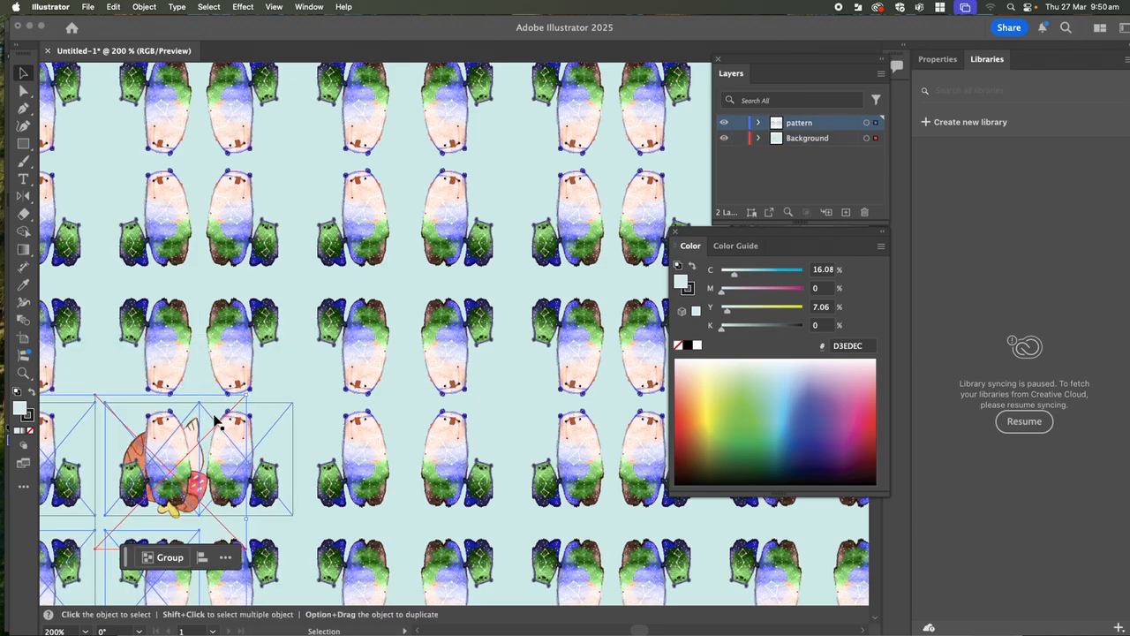
left_click(284, 398)
left_click(297, 431)
left_click(130, 452)
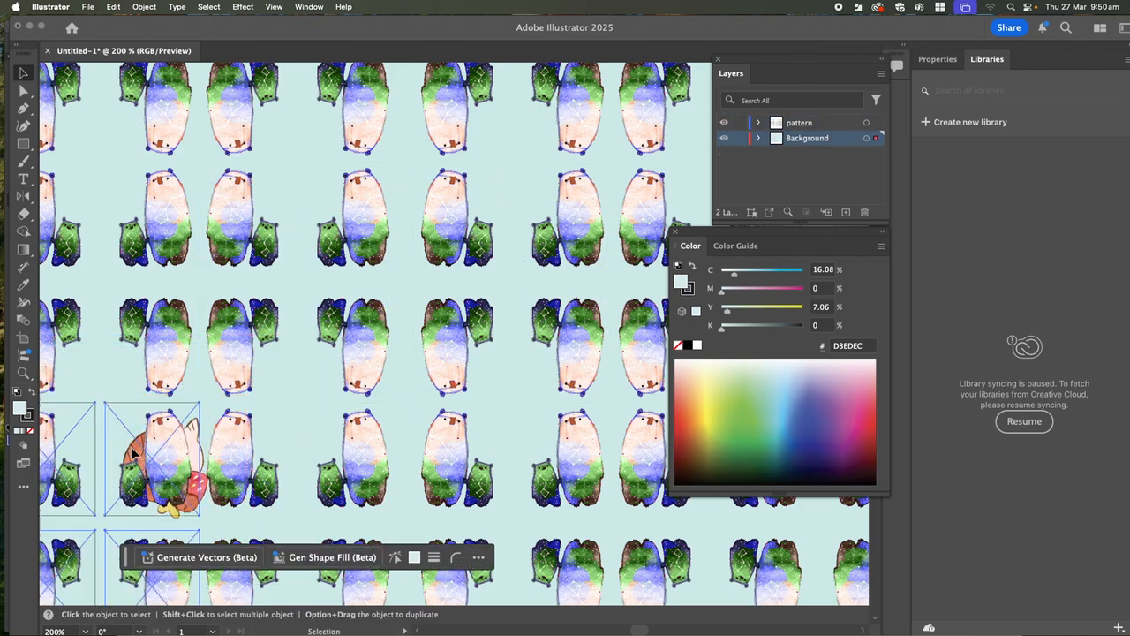
key("super+z")
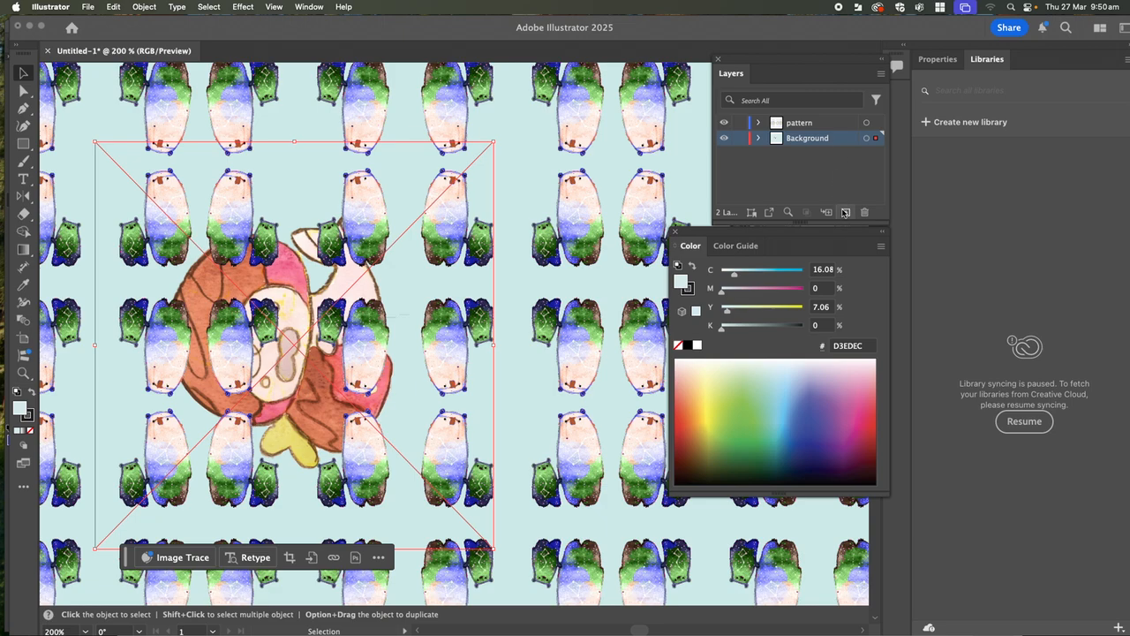
- Create a new layer above Background and nest it inside the pattern layer
left_click(846, 213)
left_click(816, 122)
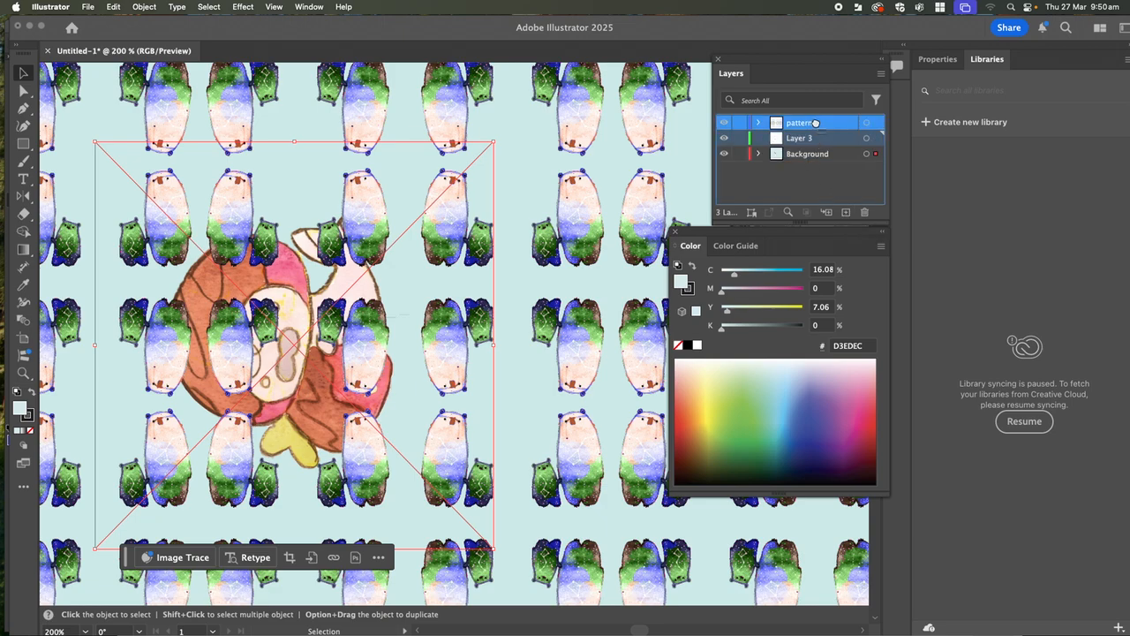
left_click_drag(816, 122, 816, 124)
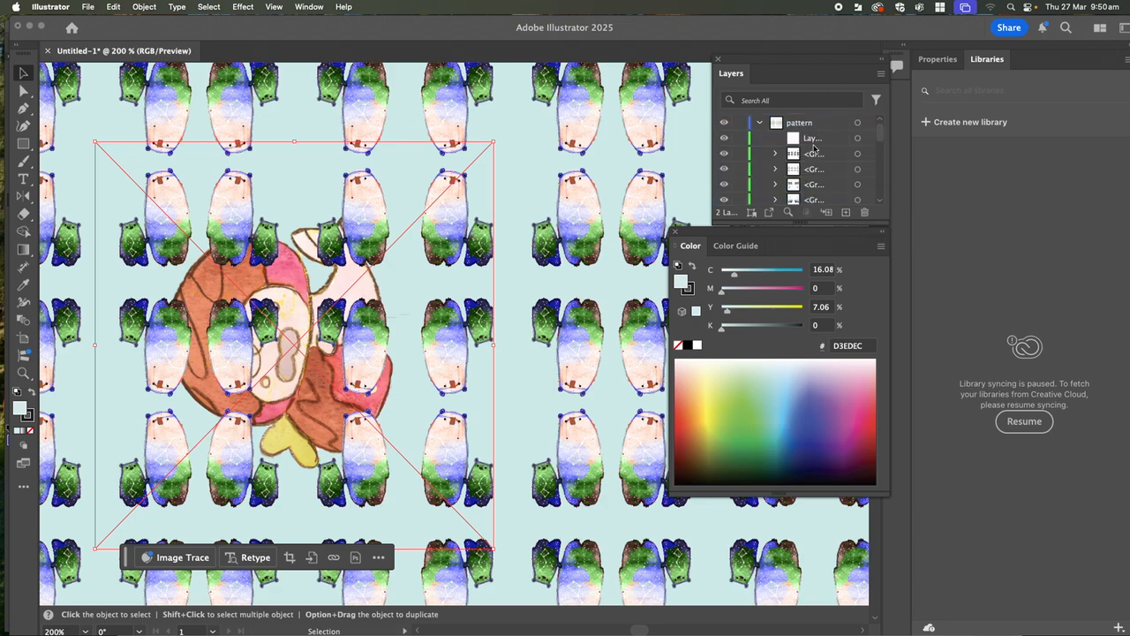
left_click(760, 123)
left_click(760, 124)
left_click(760, 125)
left_click(761, 125)
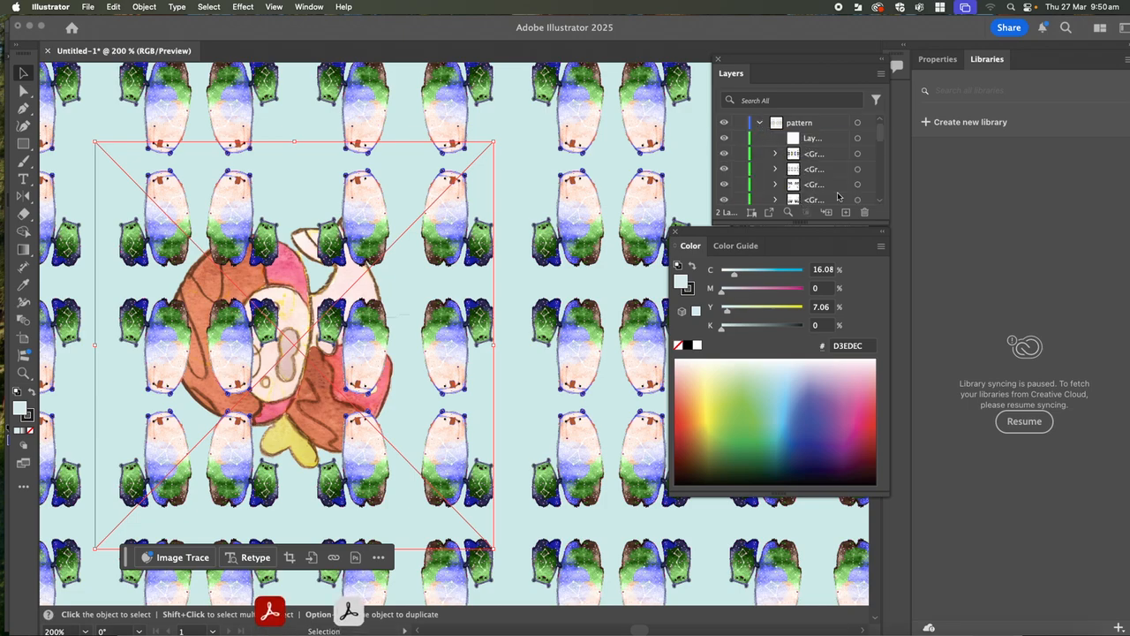
left_click(760, 124)
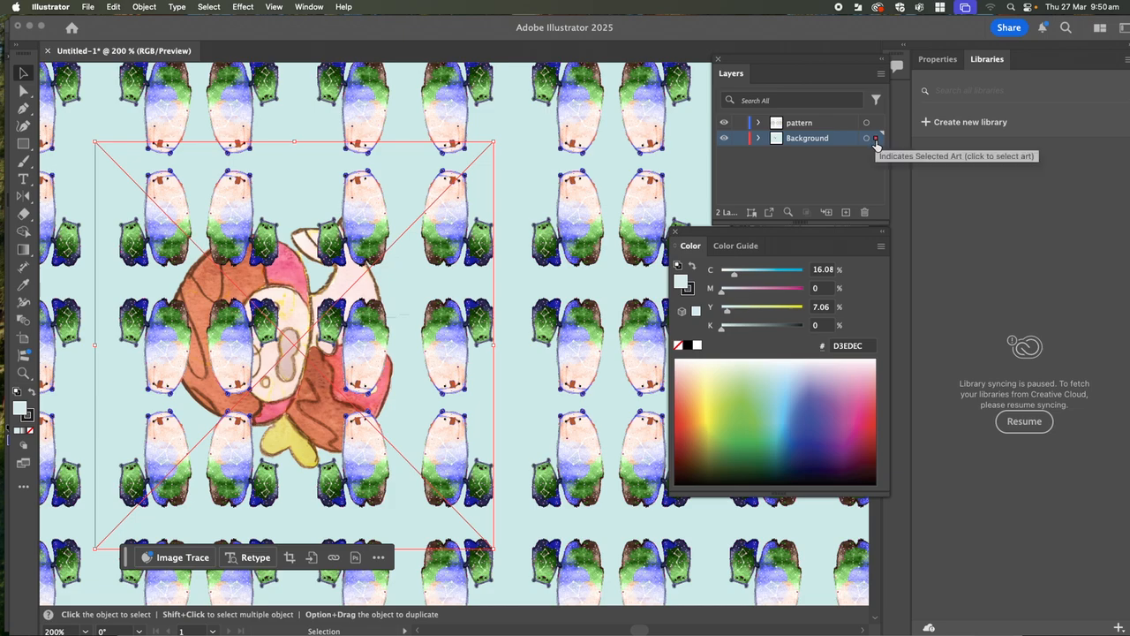
- Move the creature illustration to the pattern layer and shrink it into the gap between two bear columns near the upper rows
left_click_drag(876, 141, 876, 129)
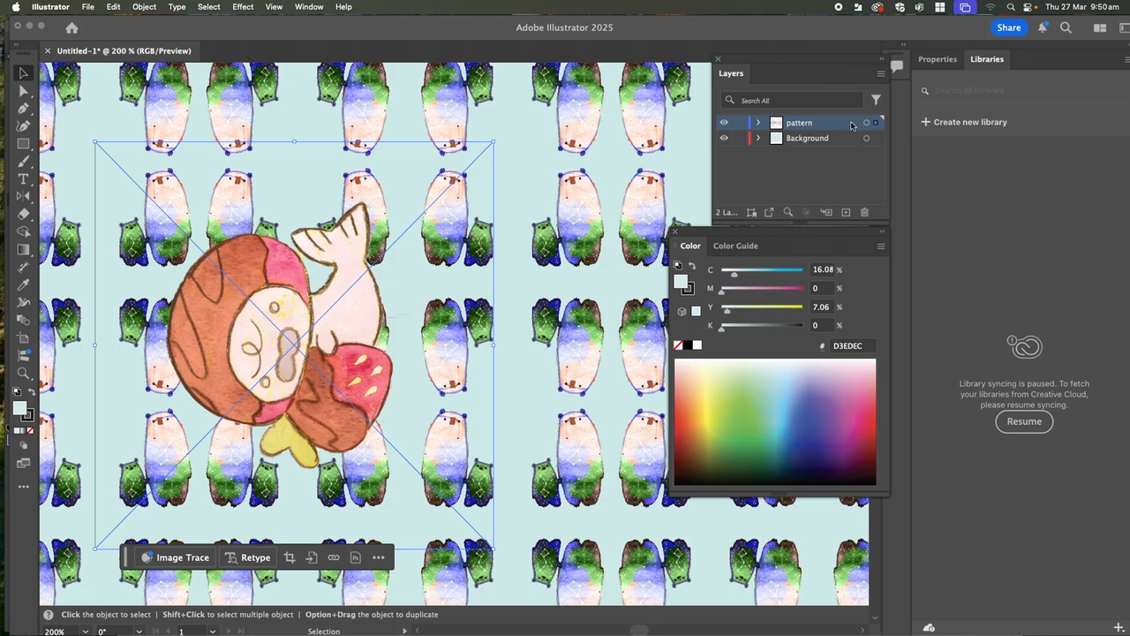
left_click_drag(495, 140, 291, 349)
mouse_move(244, 430)
left_mouse_down()
mouse_move(272, 418)
mouse_move(362, 148)
left_mouse_up()
left_click_drag(396, 72, 306, 164)
left_click_drag(357, 119, 346, 130)
left_click_drag(305, 174, 309, 165)
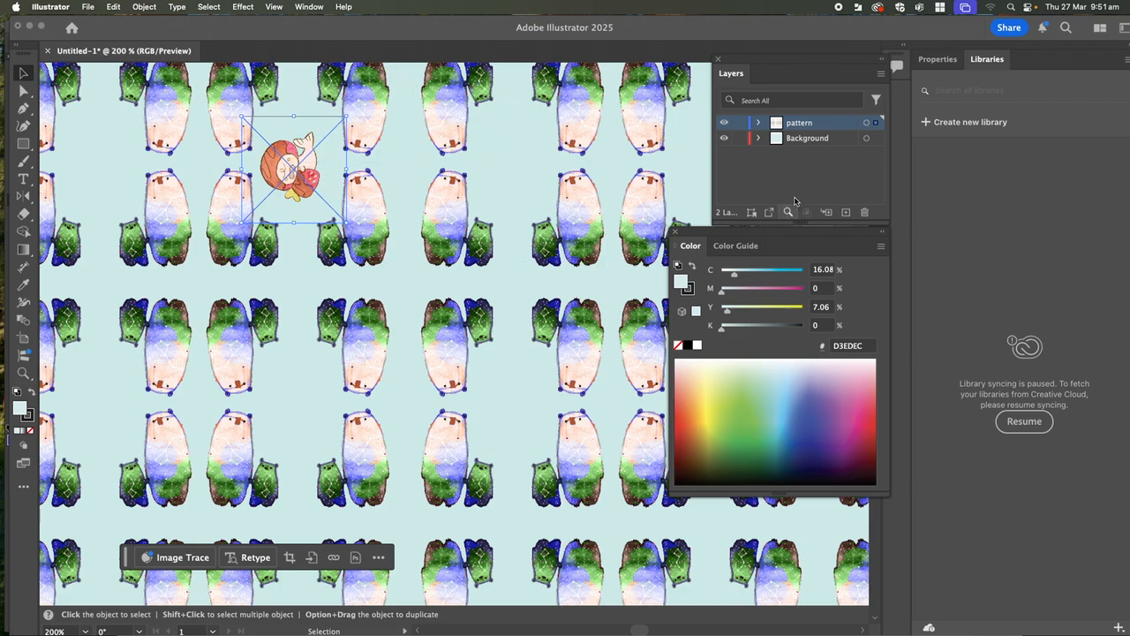
- Examine which objects and sublayers the pattern and Background layers contain
left_click(757, 125)
left_click(758, 125)
left_click(760, 139)
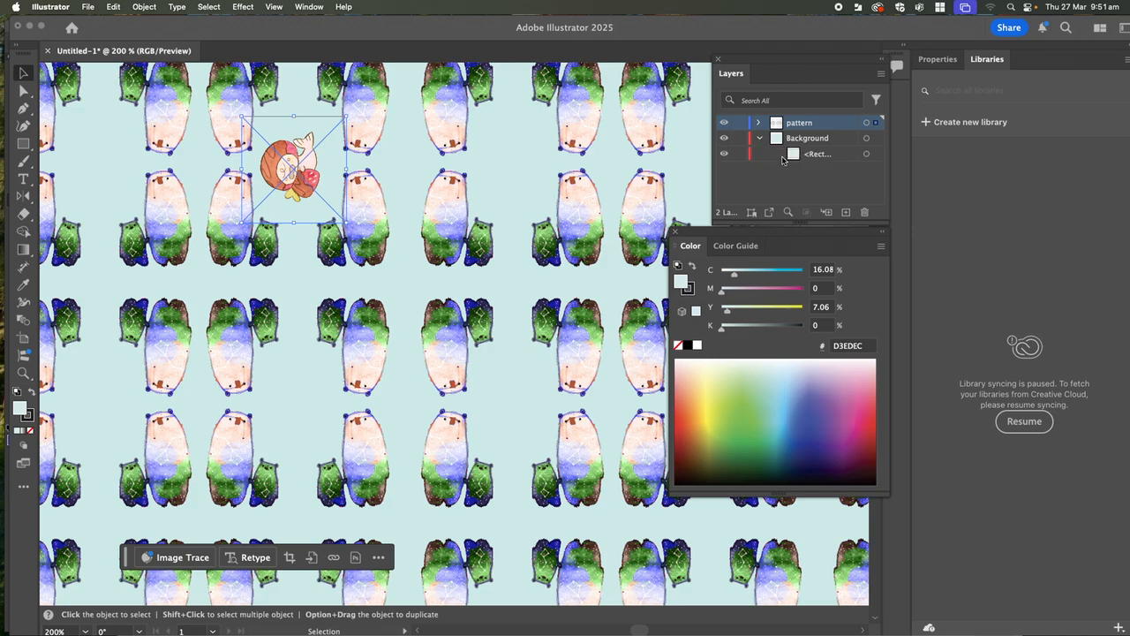
left_click(761, 139)
left_click(758, 125)
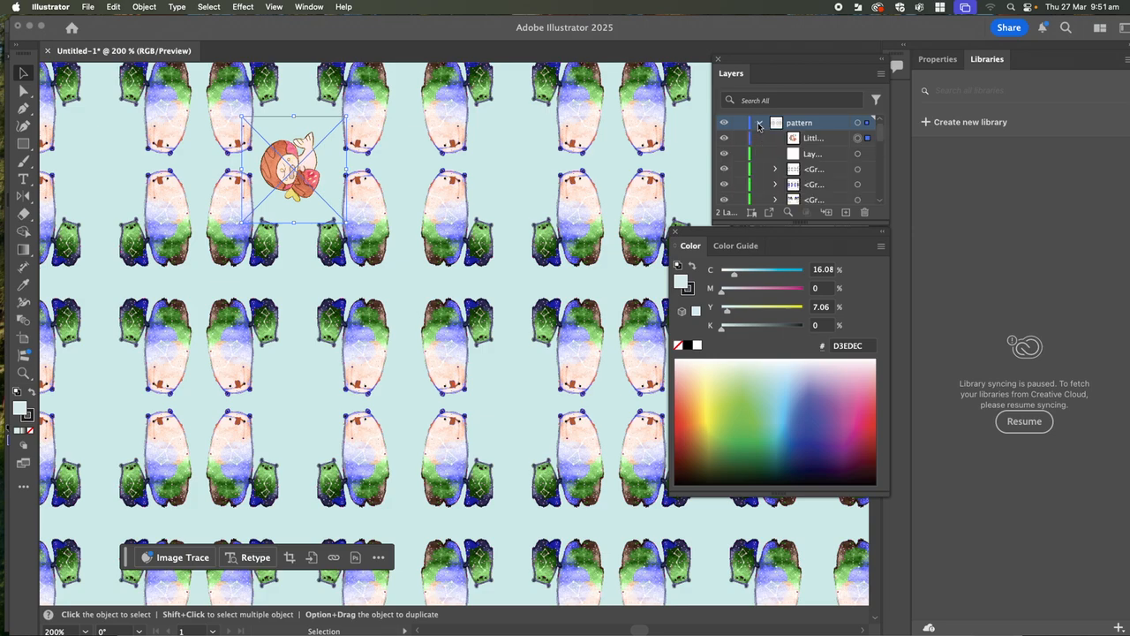
scroll(834, 172, "down", 3)
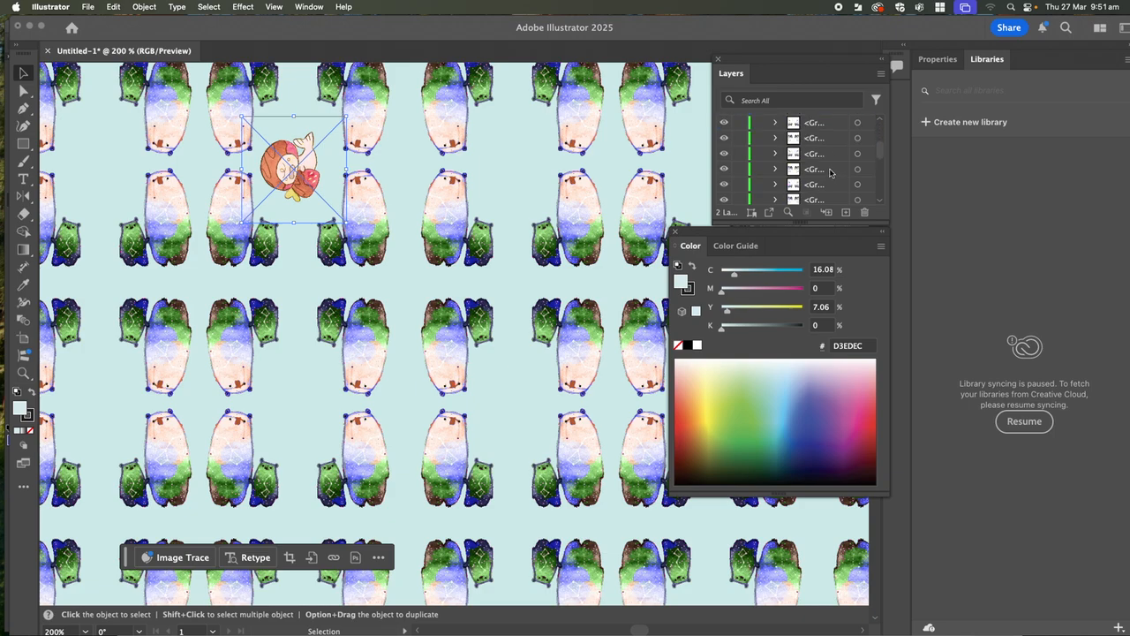
scroll(830, 172, "down", 2)
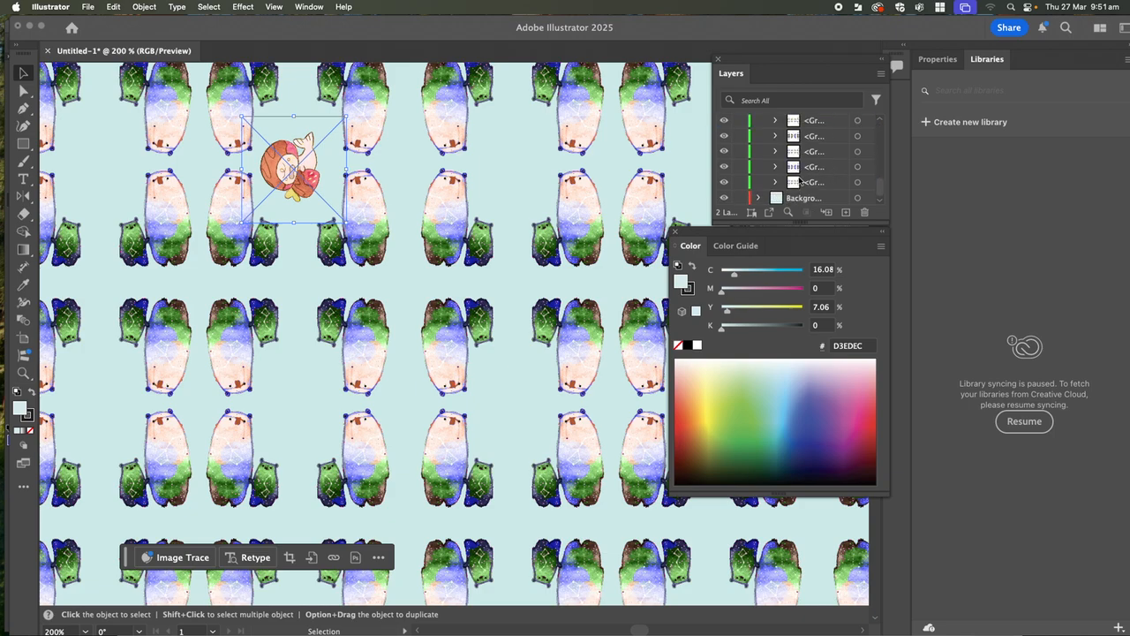
scroll(804, 181, "up", 5)
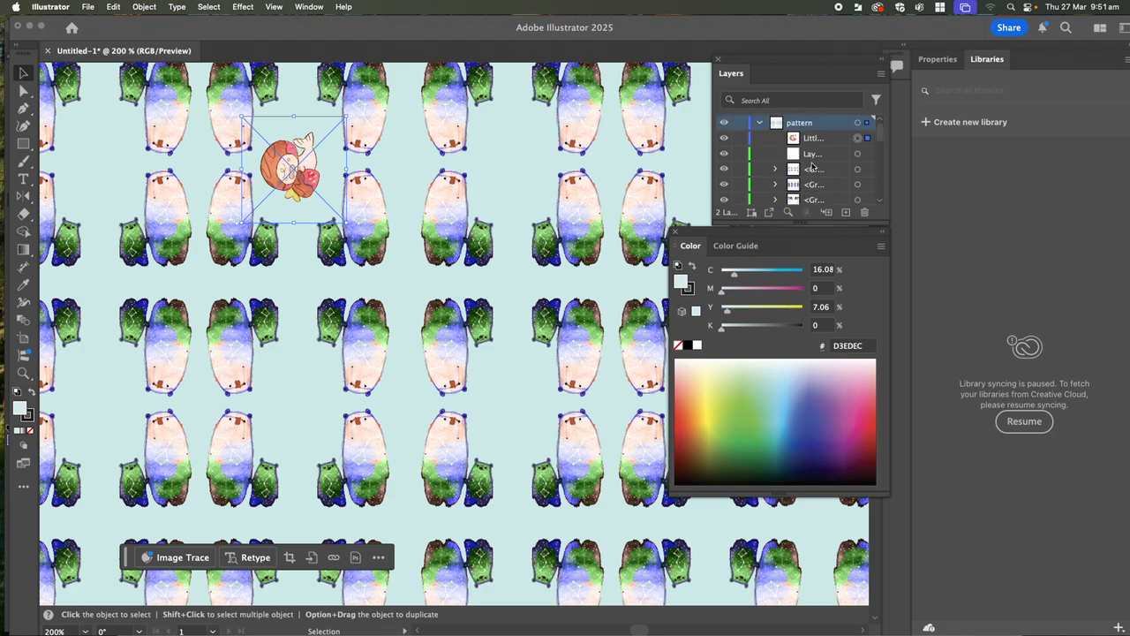
scroll(802, 189, "down", 3)
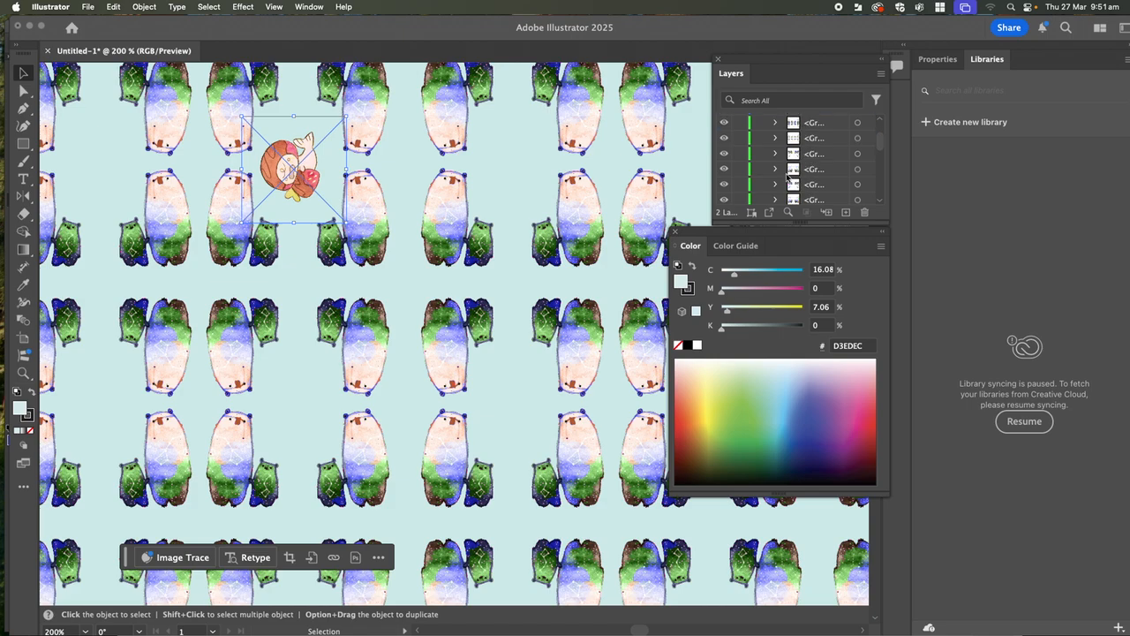
scroll(807, 173, "up", 3)
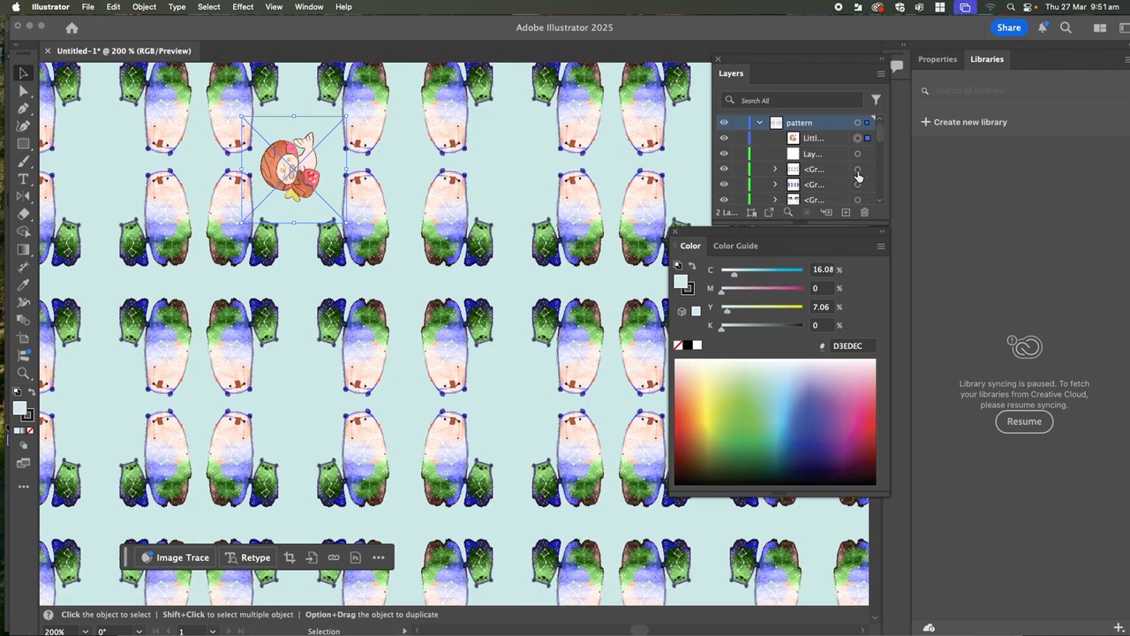
- Move the first bear group in the pattern layer's contents above the creature illustration in the stacking order
left_click(857, 170)
left_click_drag(865, 169, 862, 127)
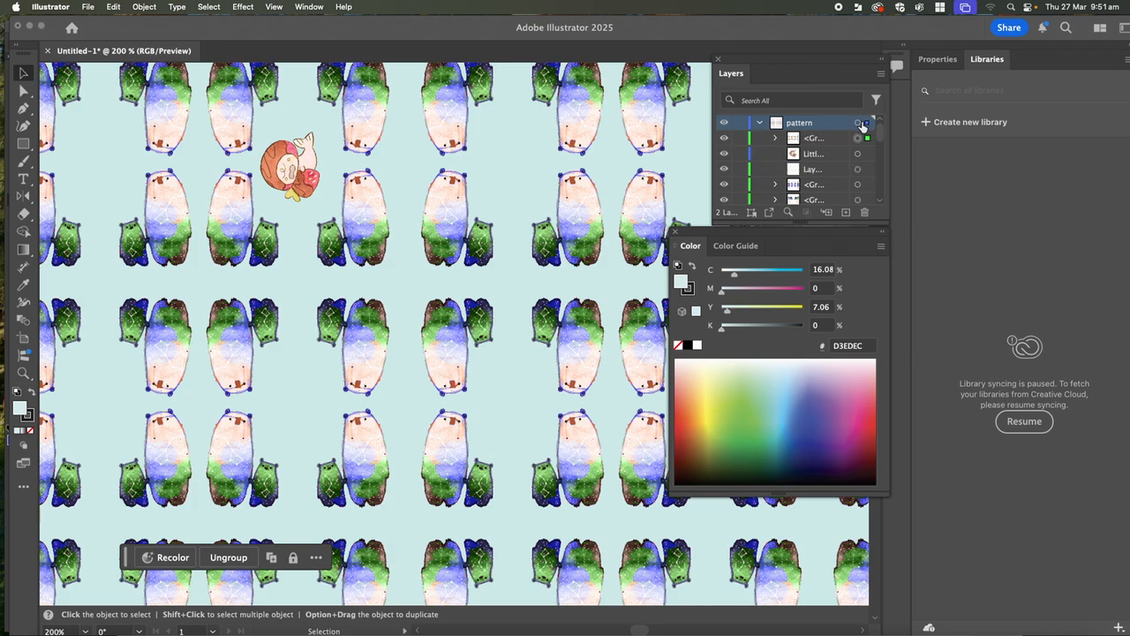
left_click(760, 123)
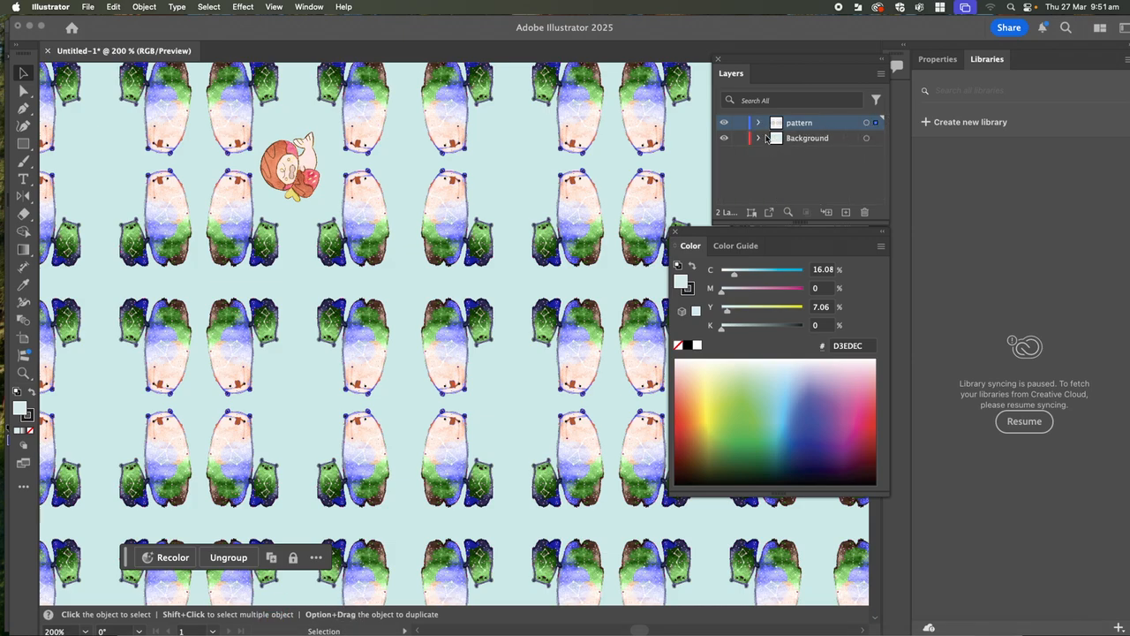
left_click(758, 124)
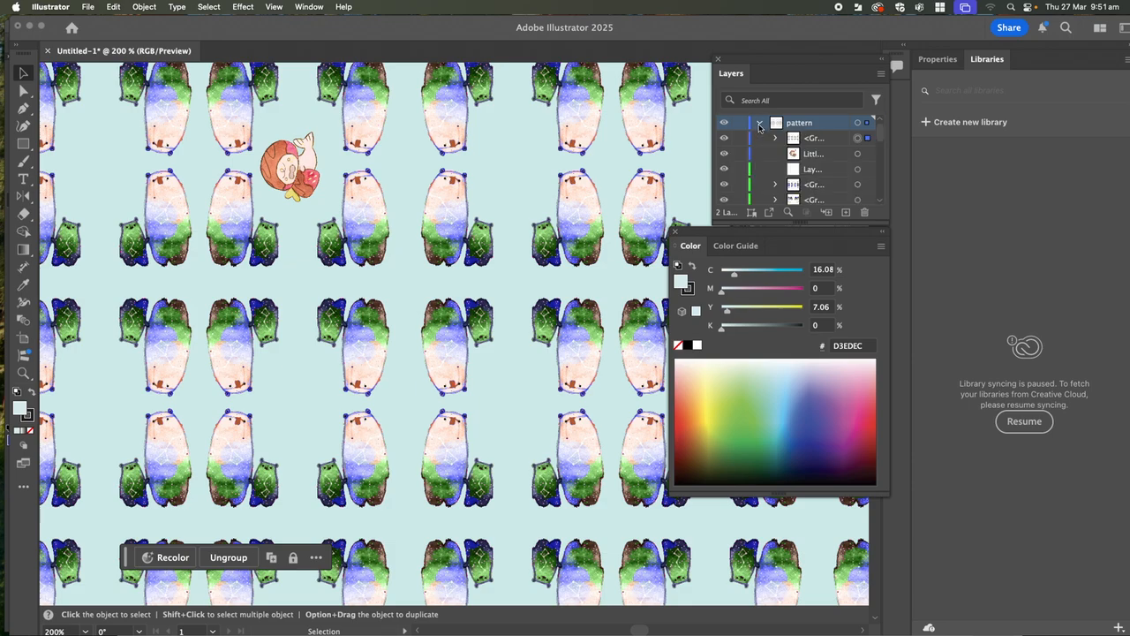
left_click(759, 123)
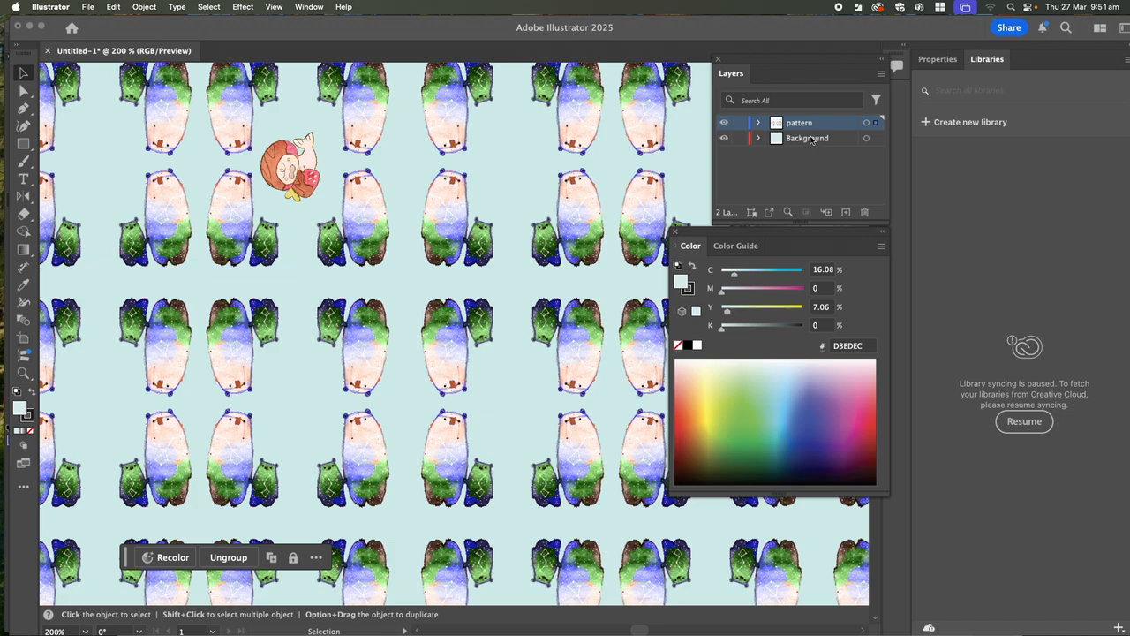
- Select the creature, a bear group and the background rectangle in turn to check which layer each belongs to
left_click(342, 198)
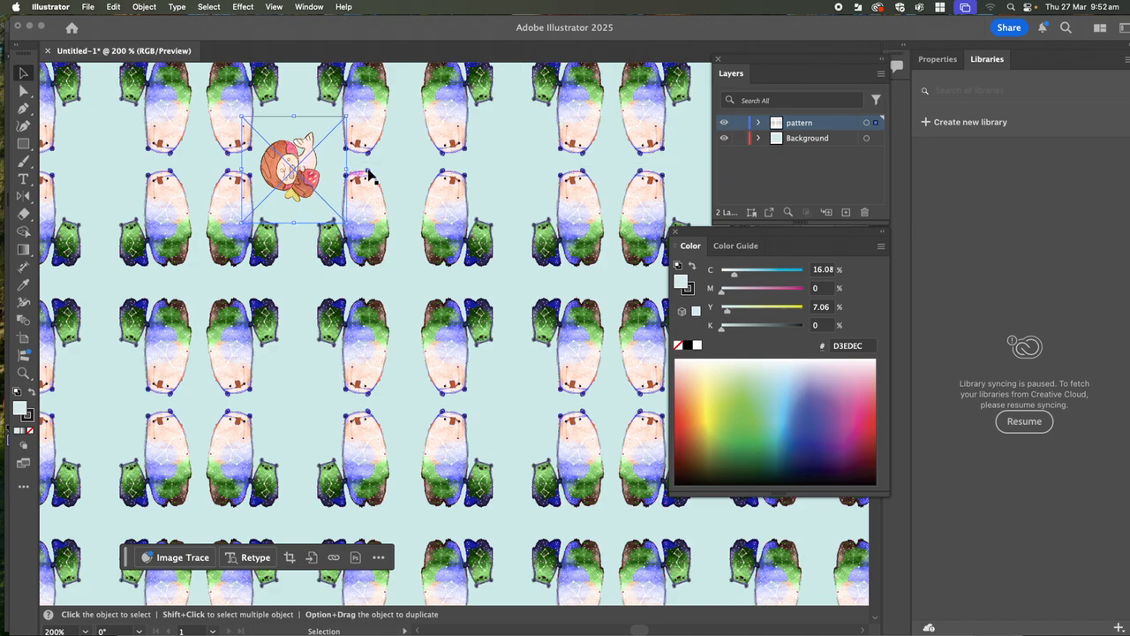
left_click(459, 194)
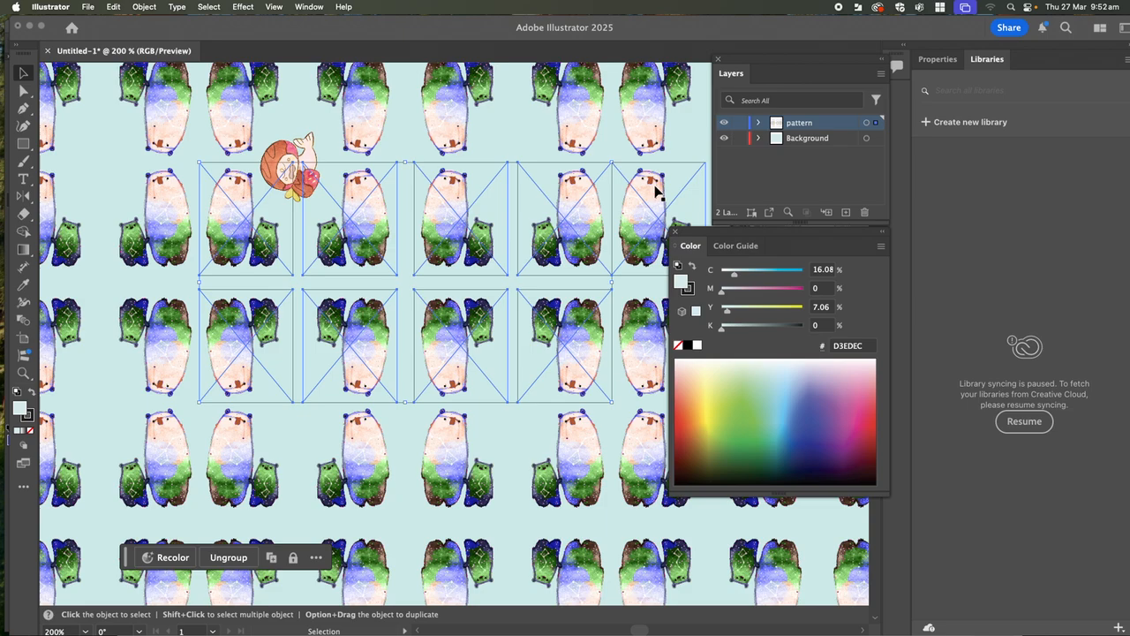
left_click(828, 140)
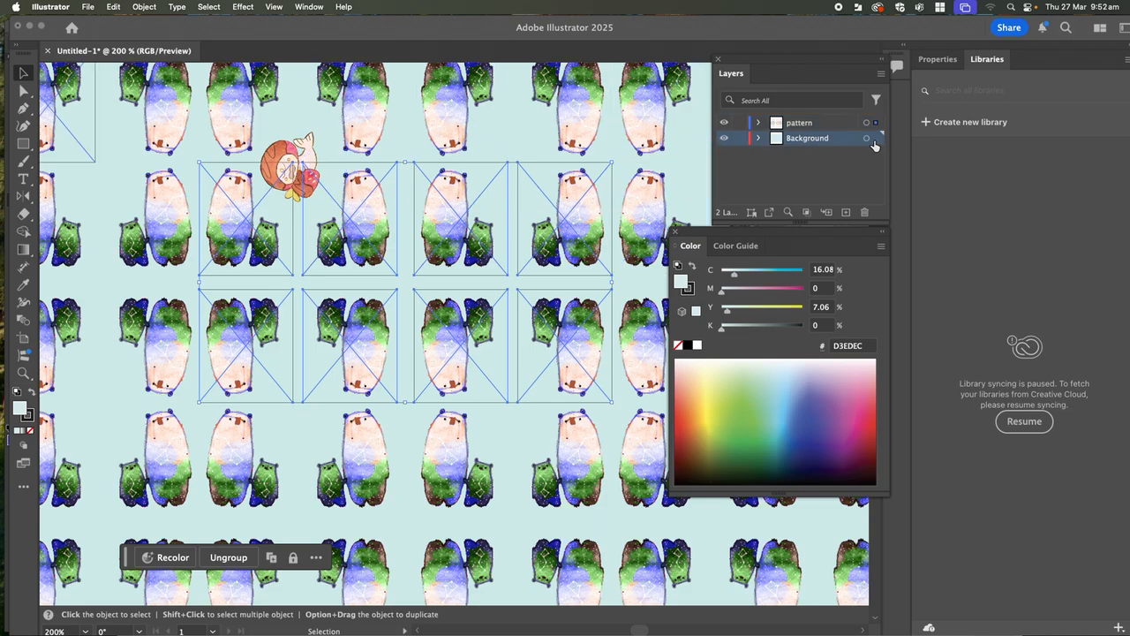
key("a")
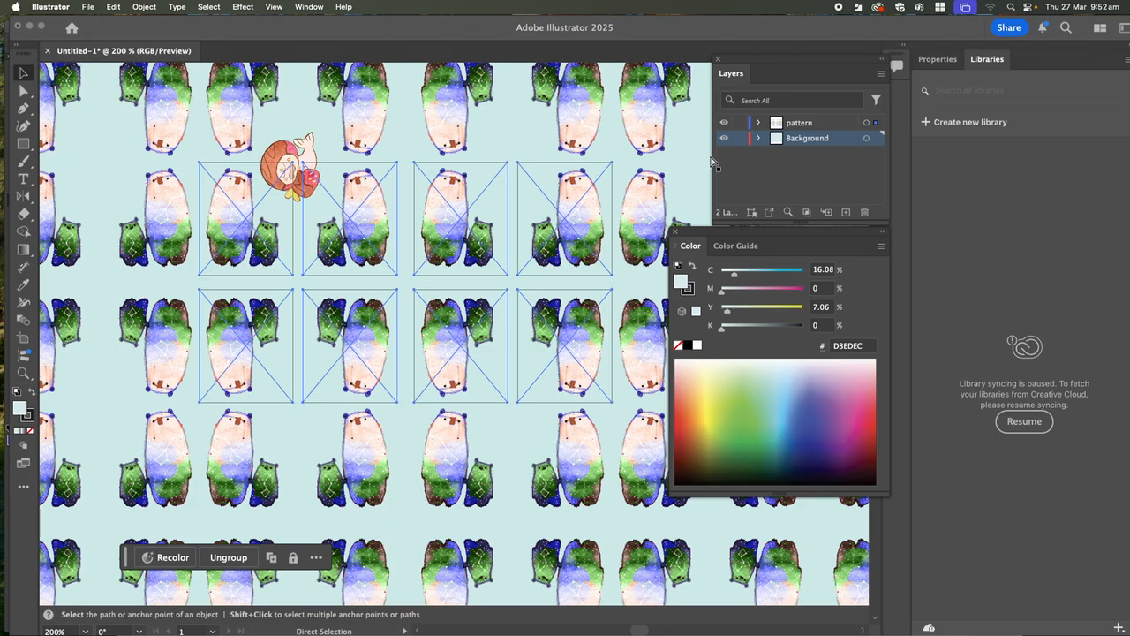
key("super+minus")
key("v")
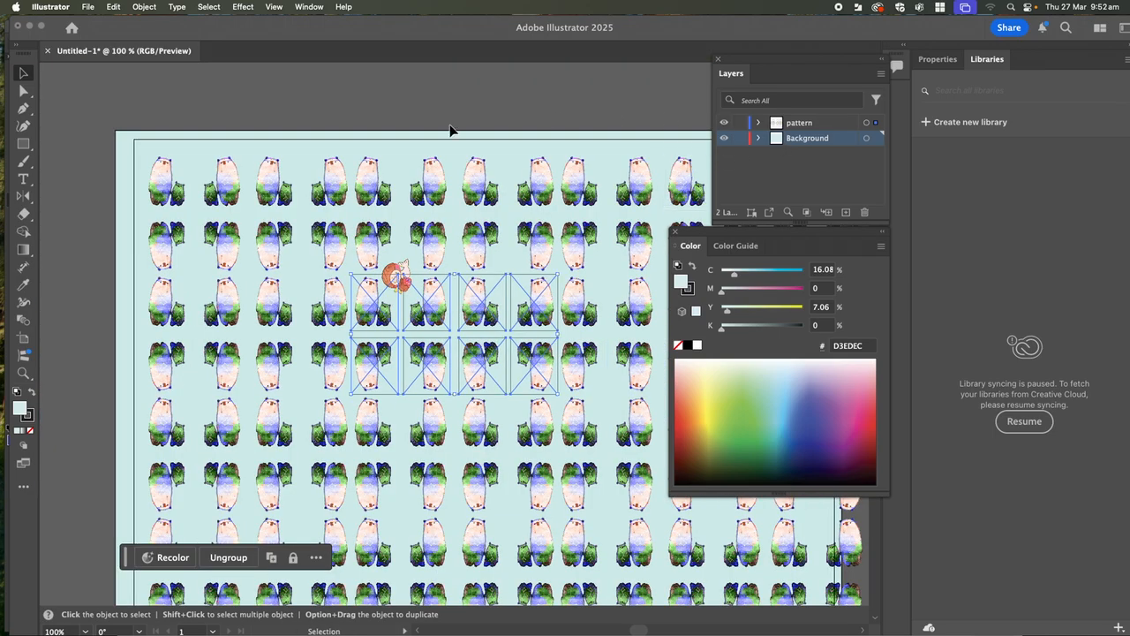
left_click(133, 138)
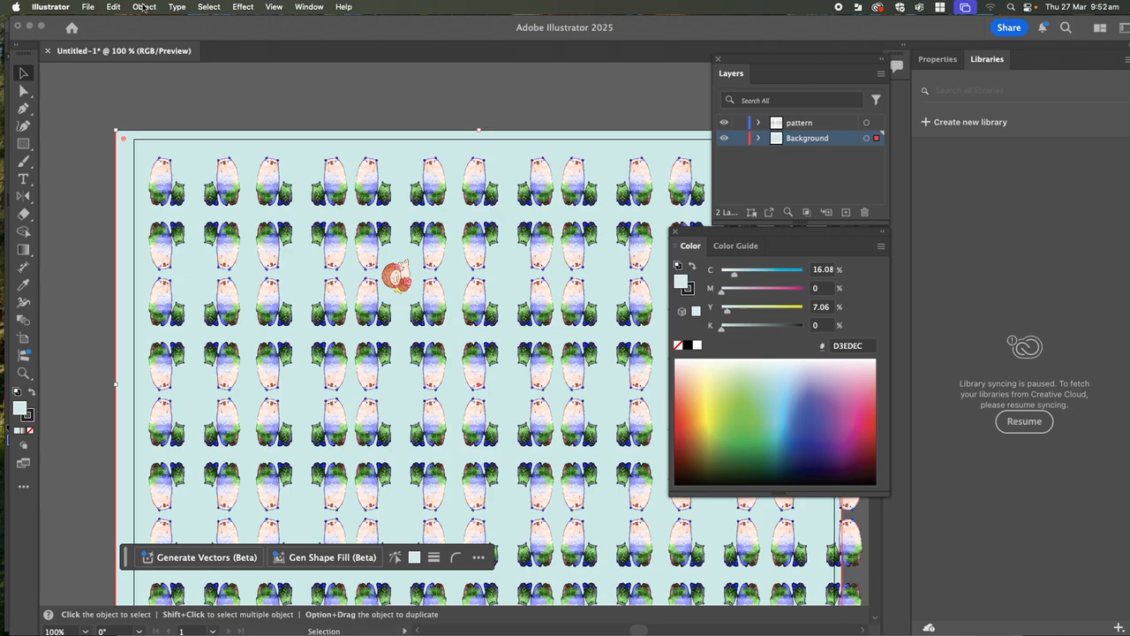
- Save the document on the computer in Documents as Pattern 1 reflect tool.ai, in Adobe Illustrator format with version Illustrator 2020
left_click(88, 6)
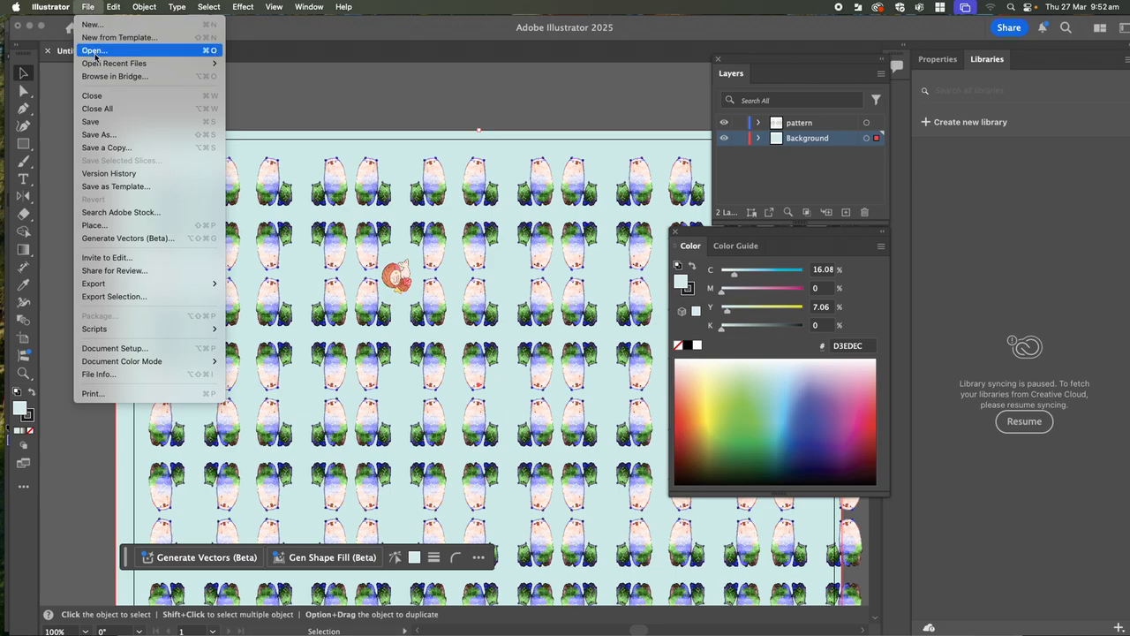
left_click(124, 136)
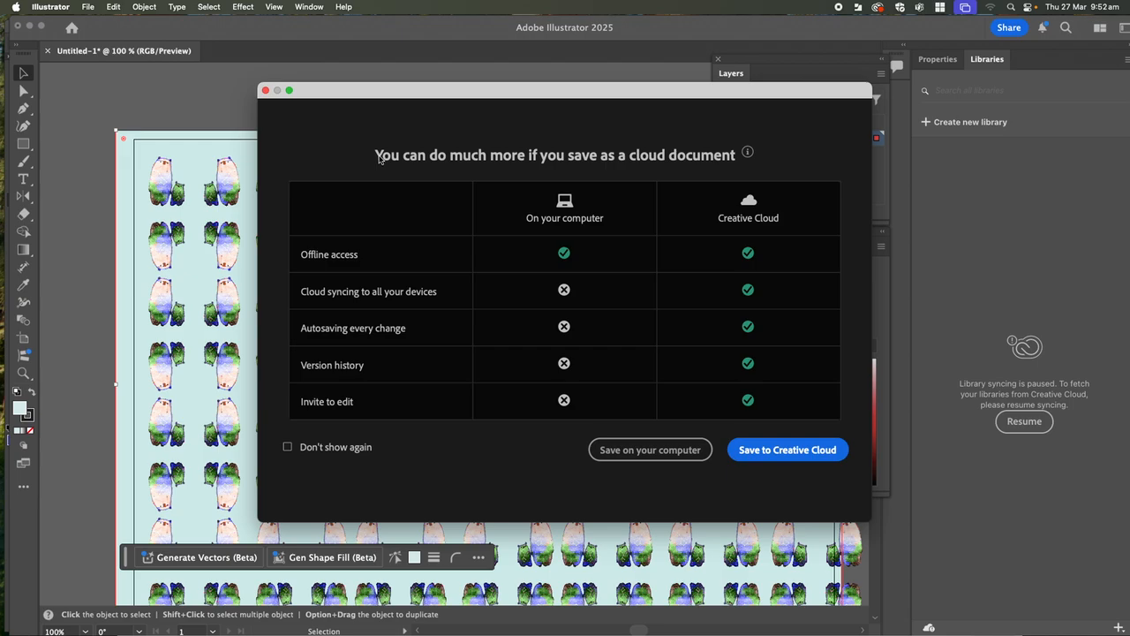
left_click(688, 452)
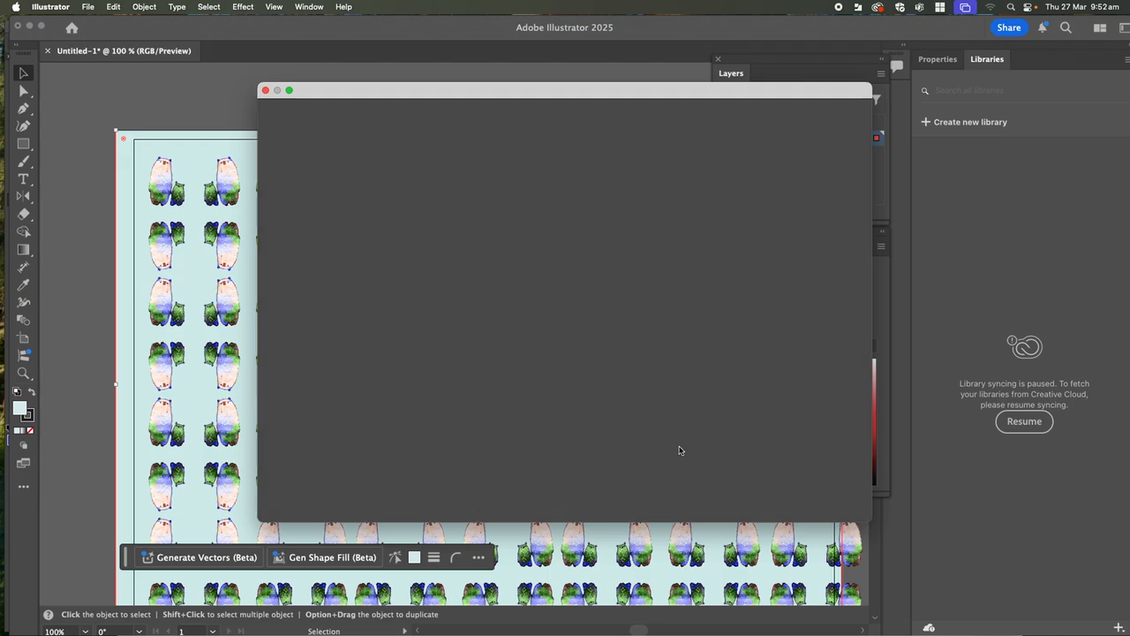
key("BackSpace")
type("Pattern 1")
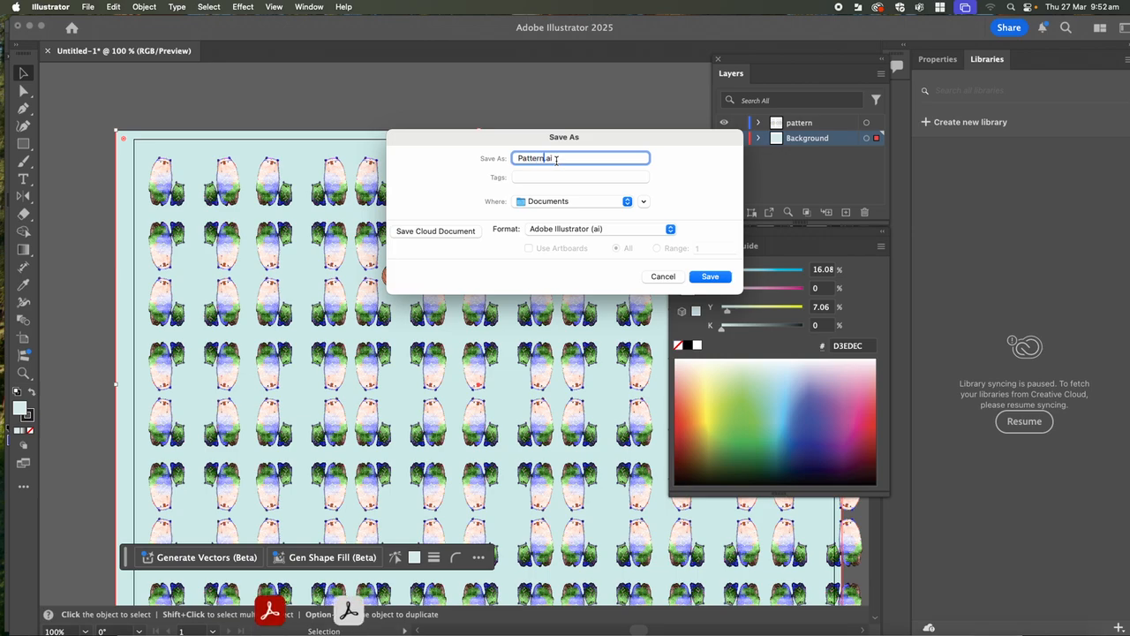
type(" reflect tool")
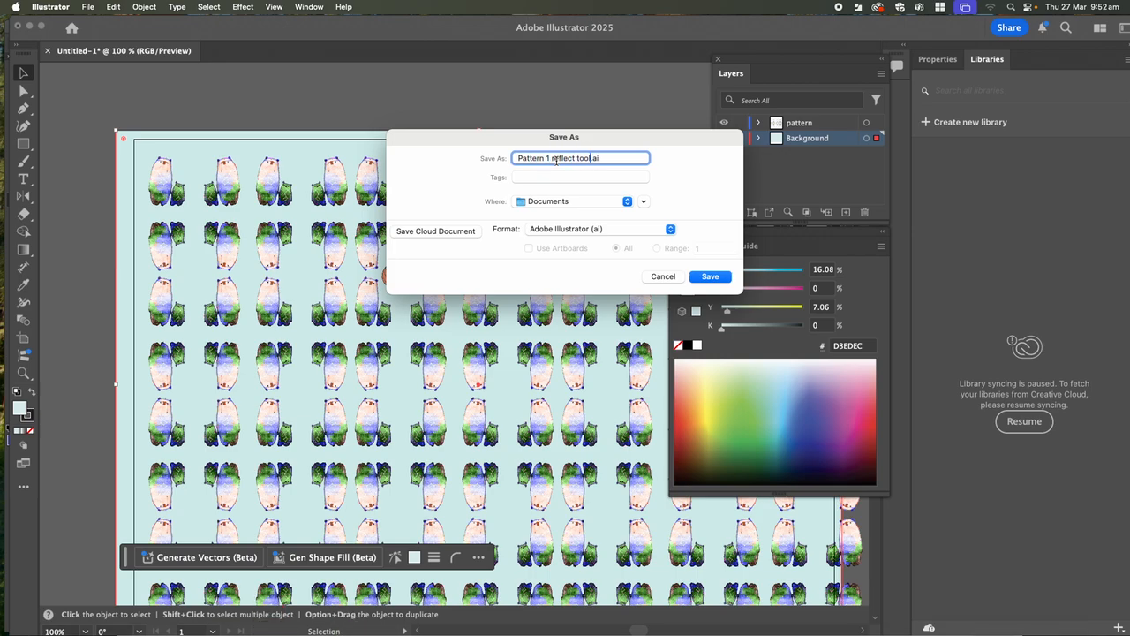
left_click(712, 277)
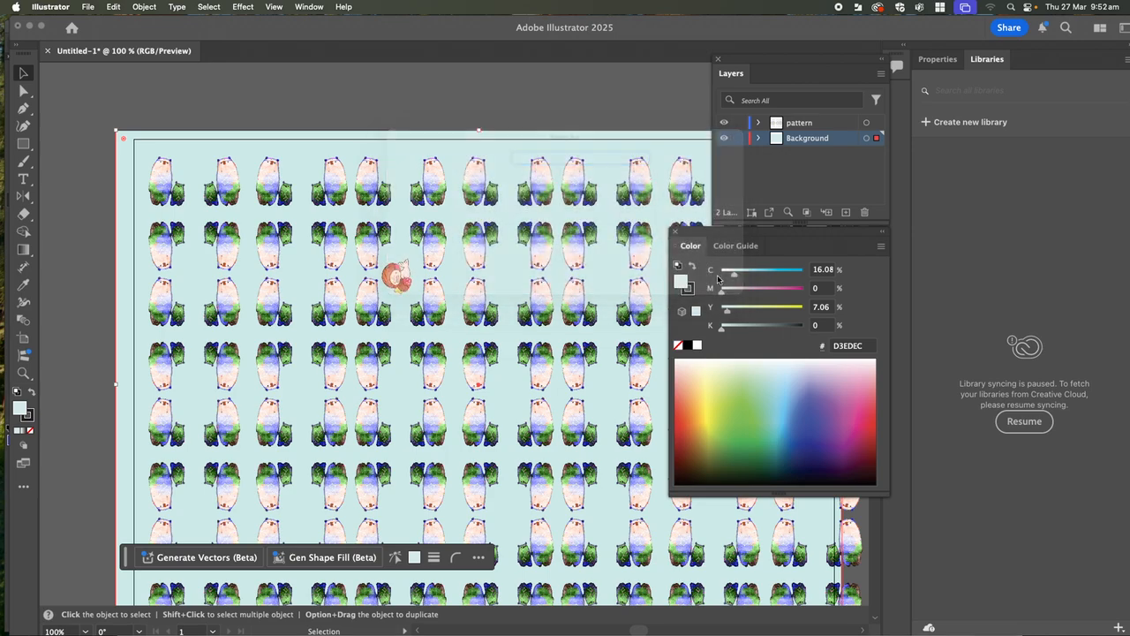
left_click(729, 535)
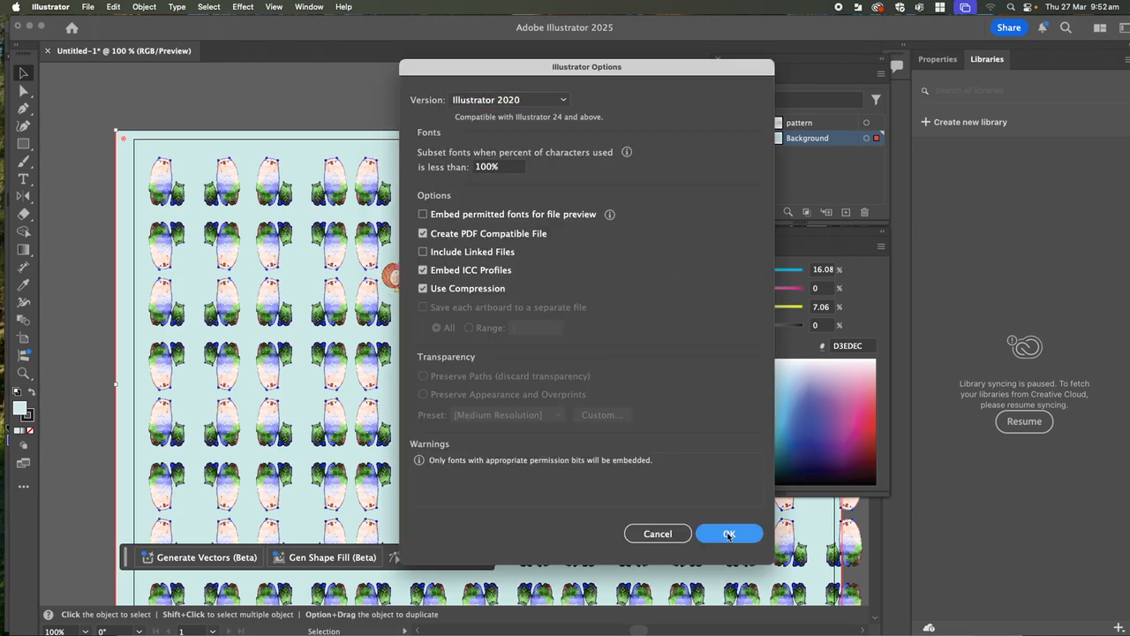